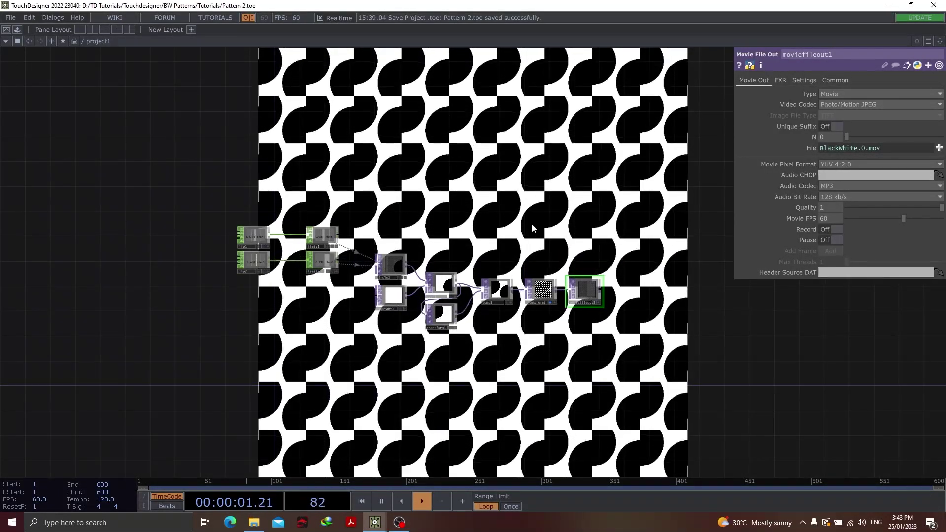
Switch to the finished Pattern 1 project and play its animation to view the tiled pattern and its network.
left_click_drag(511, 224, 369, 325)
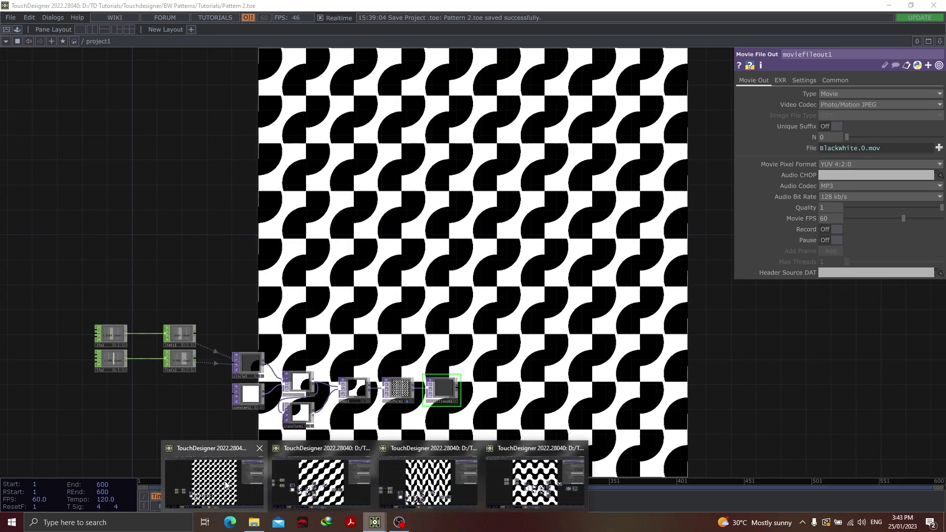
left_click(352, 456)
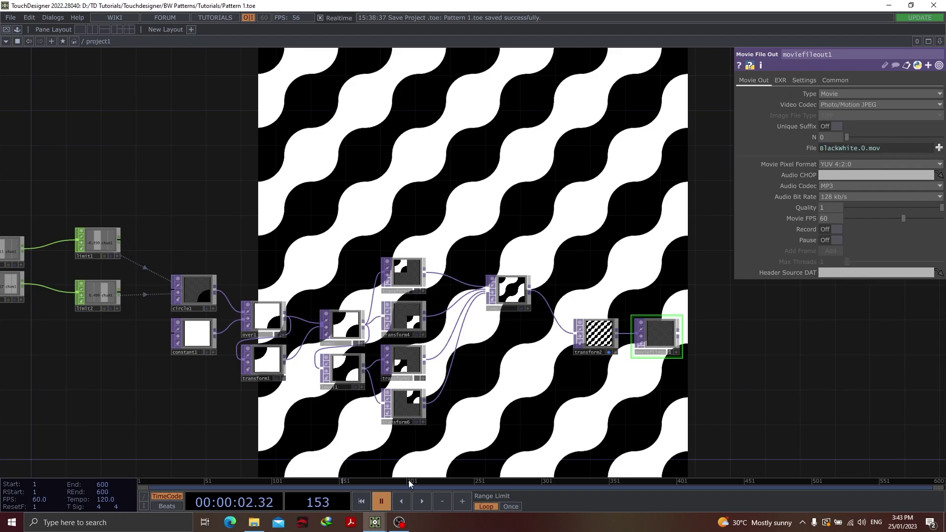
left_click(421, 501)
scroll(405, 236, "down", 5)
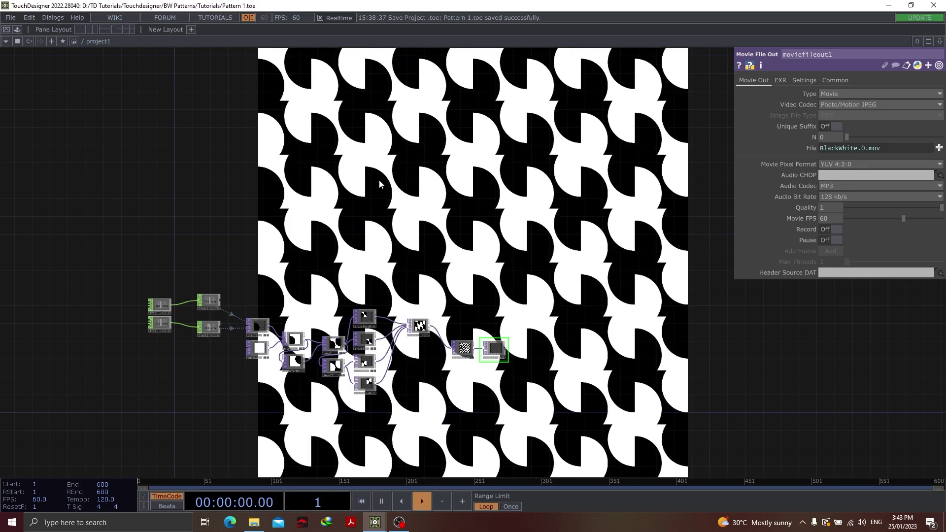
Switch to the finished Pattern 3 project and play its animation to view the pattern and its network.
mouse_move(374, 519)
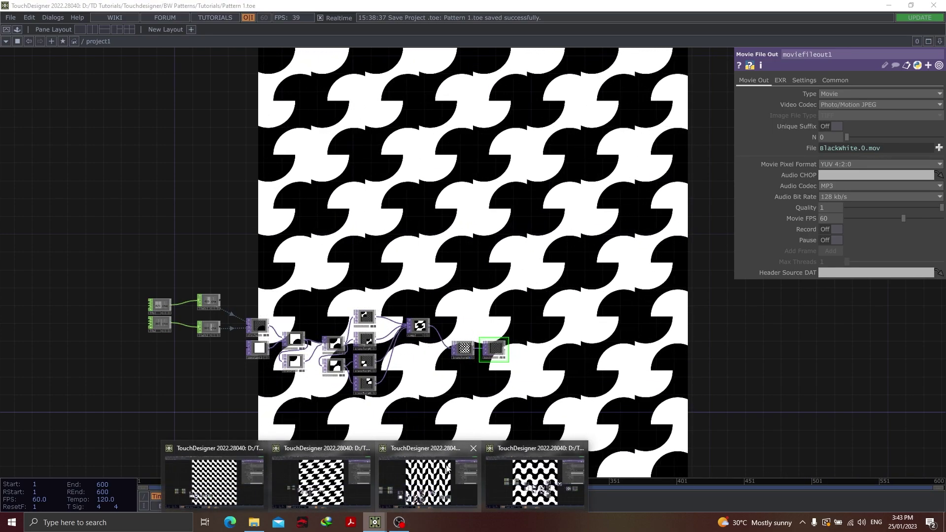
left_click(431, 472)
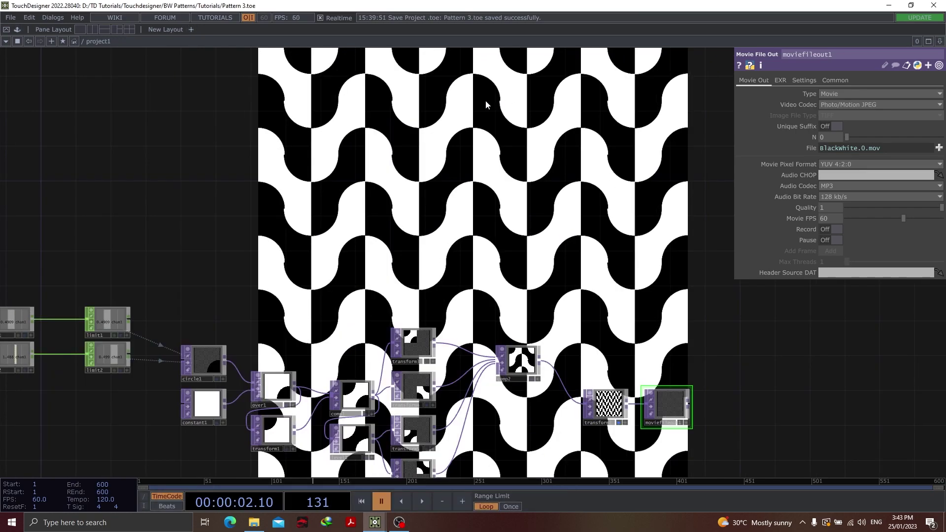
key("space")
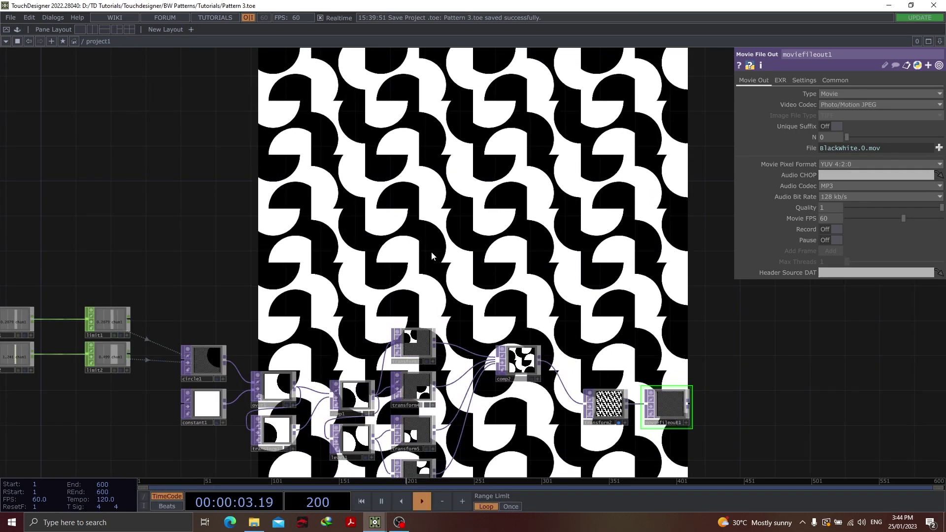
scroll(424, 256, "down", 5)
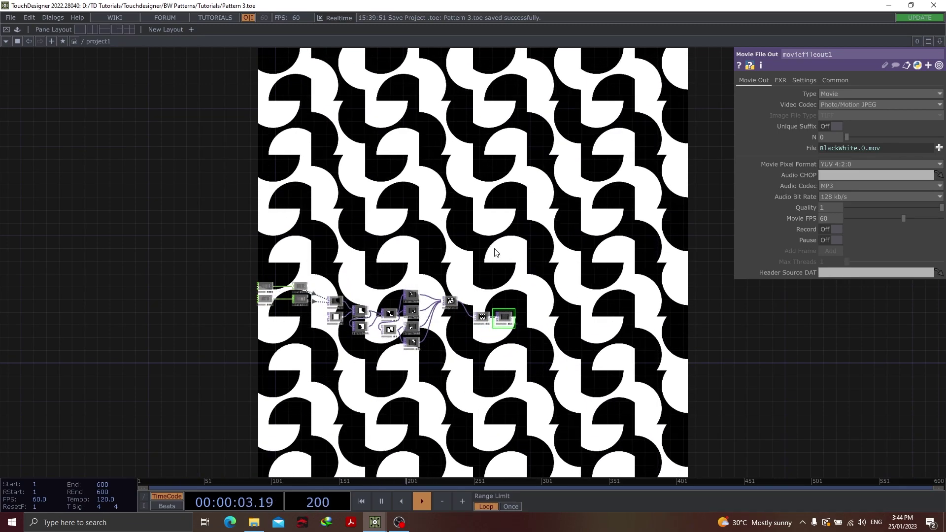
Switch to the finished Pattern 4 project and play its animation to view the wave pattern and its network.
mouse_move(374, 521)
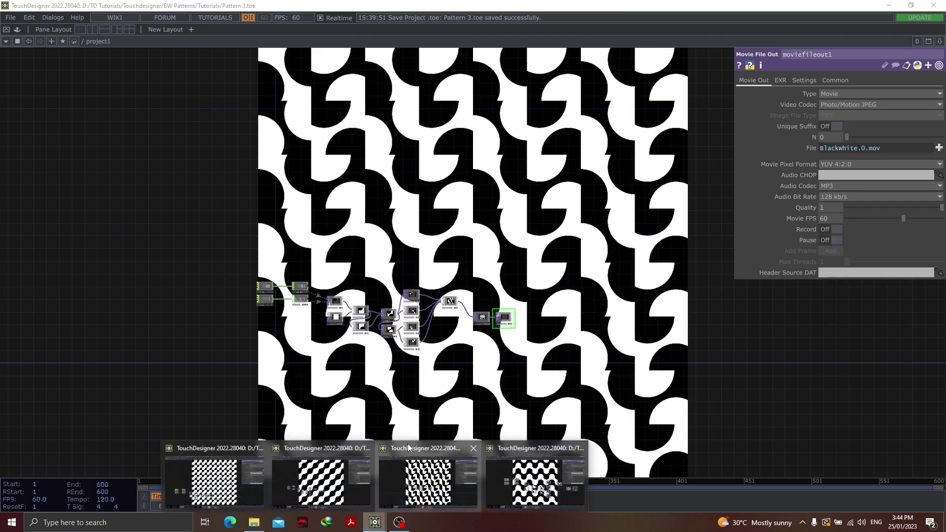
left_click(536, 469)
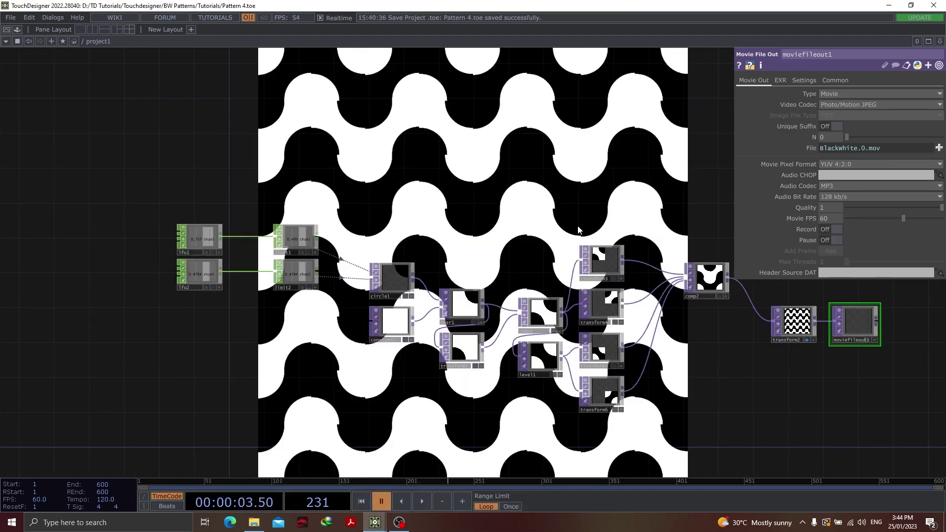
left_click(417, 501)
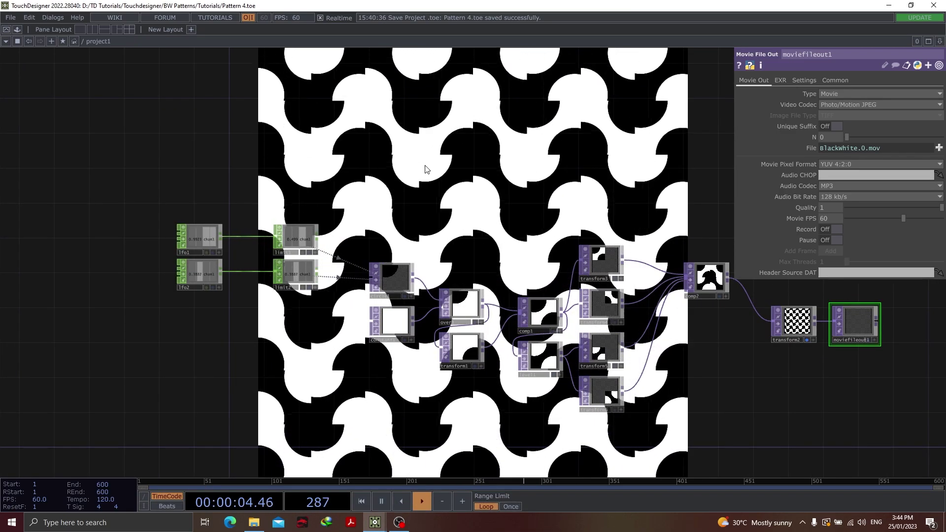
scroll(490, 220, "down", 3)
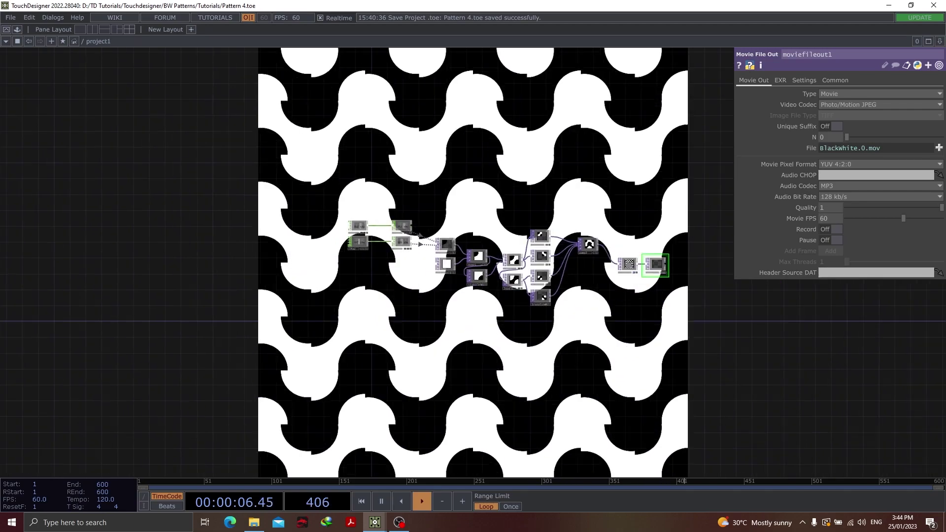
left_click_drag(601, 313, 454, 437)
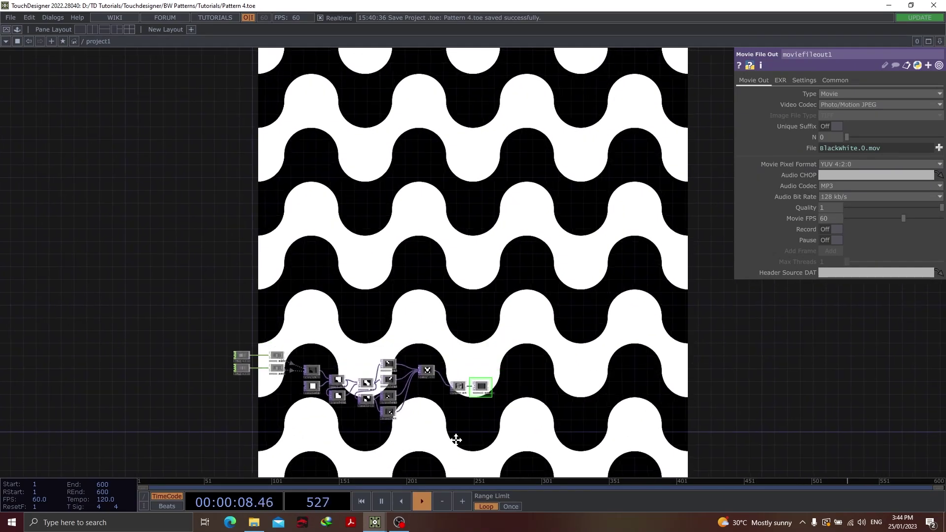
left_click_drag(340, 300, 342, 277)
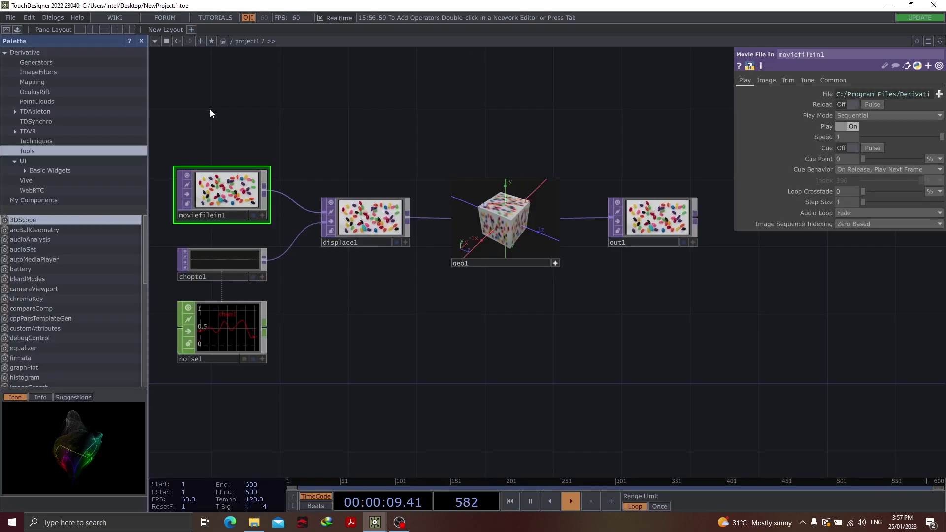
Delete all the default operators from the new project's network and close the Palette.
left_click_drag(210, 109, 690, 410)
key("Delete")
left_click(142, 42)
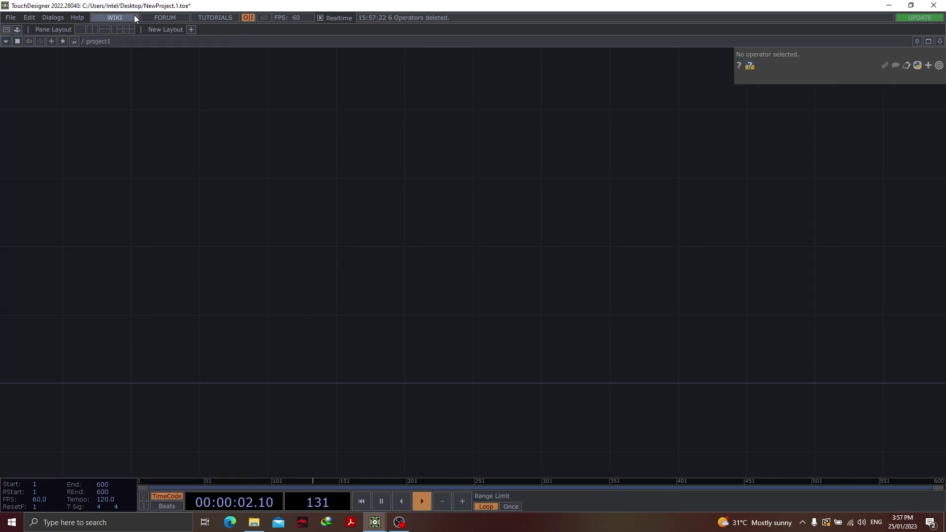
Look at the finished Pattern 2 project for reference and return to the empty new project.
double_click(150, 6)
double_click(237, 9)
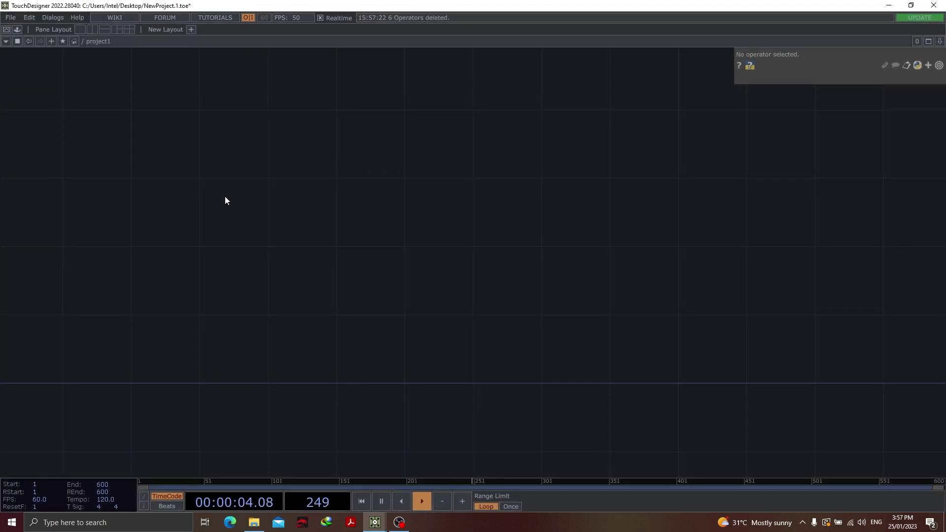
key("alt+Tab")
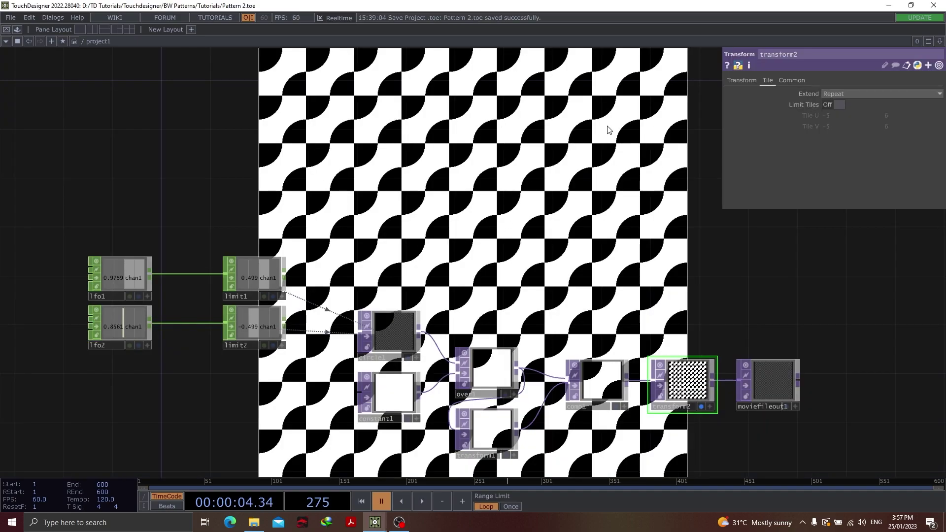
key("alt+Tab")
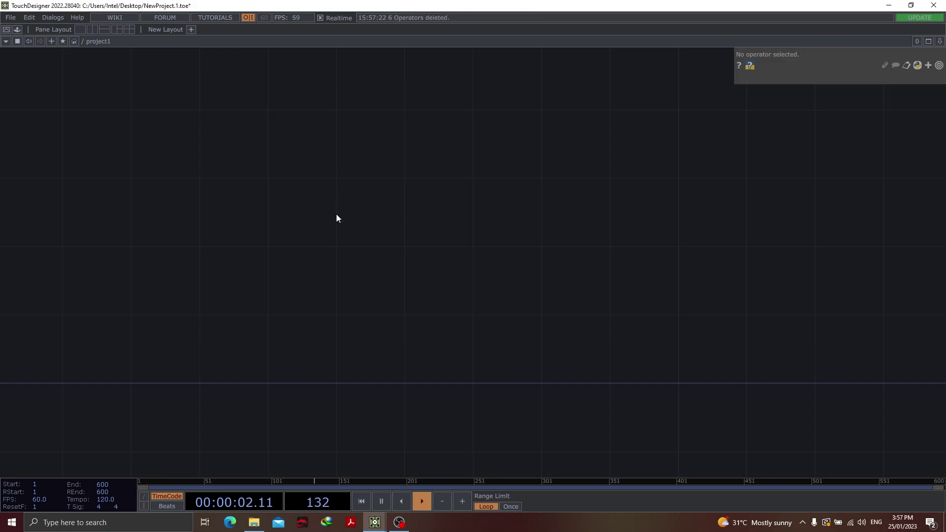
Add a Circle TOP to the empty network.
key("Tab")
type("ci")
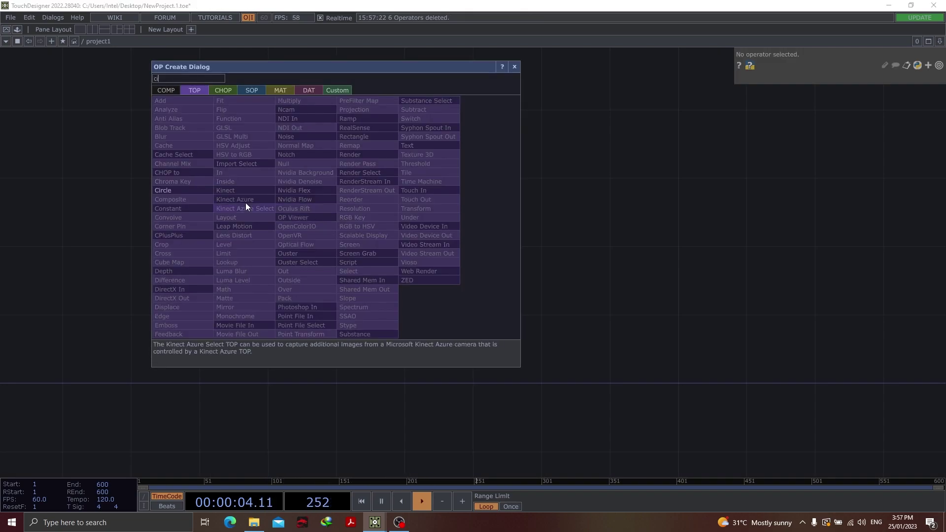
left_click(176, 189)
left_click(374, 244)
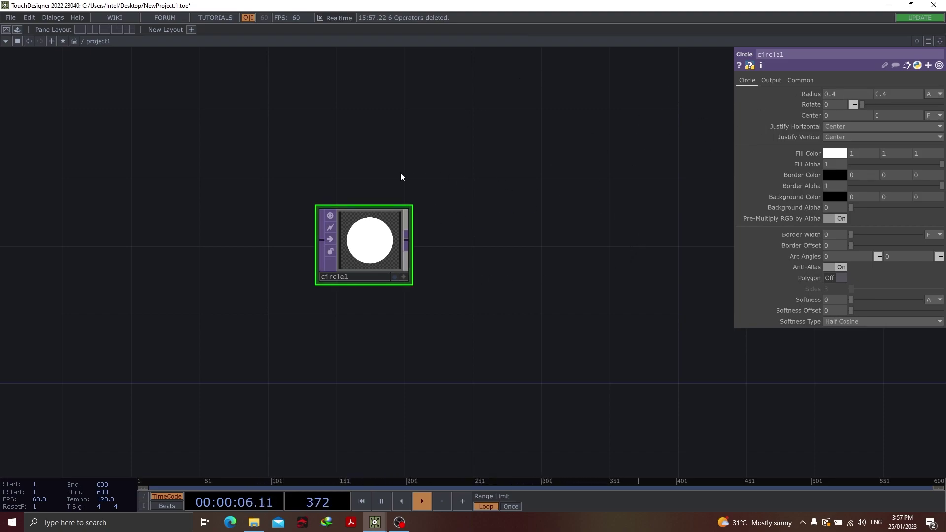
Set the circle's resolution to 1024 x 1024 and its pixel format to 32-bit float (RGBA).
left_click(799, 81)
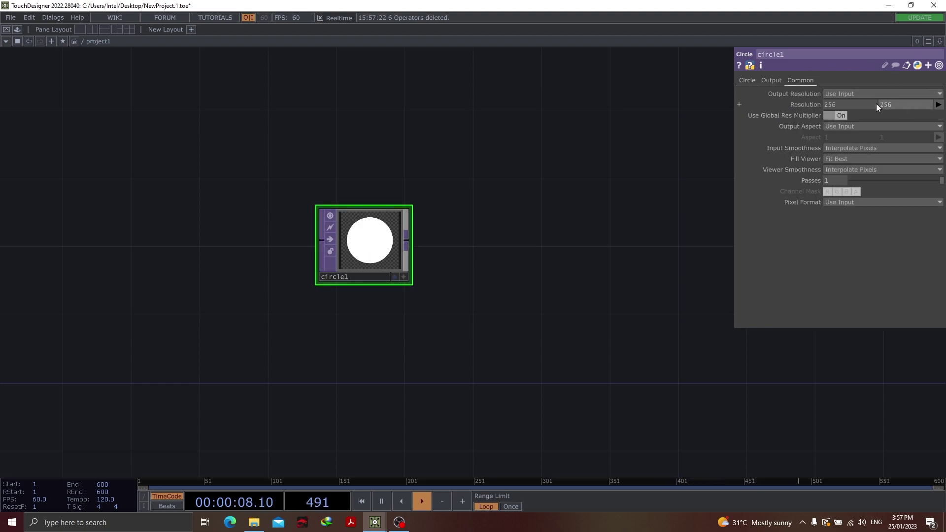
left_click(939, 105)
left_click(931, 224)
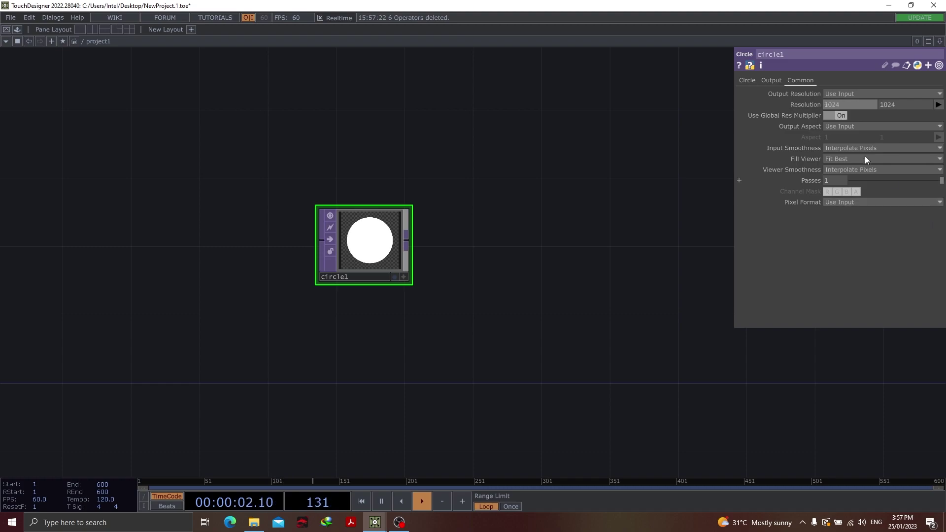
left_click(883, 201)
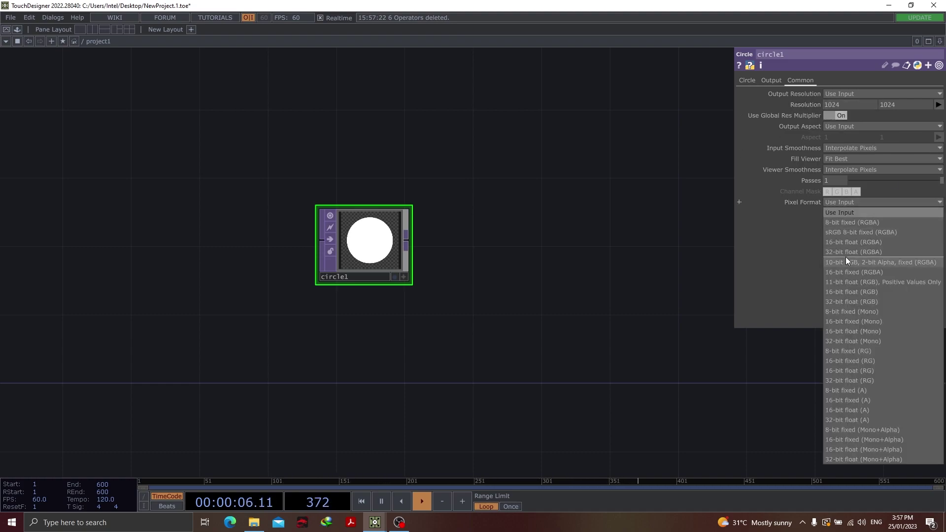
left_click(875, 253)
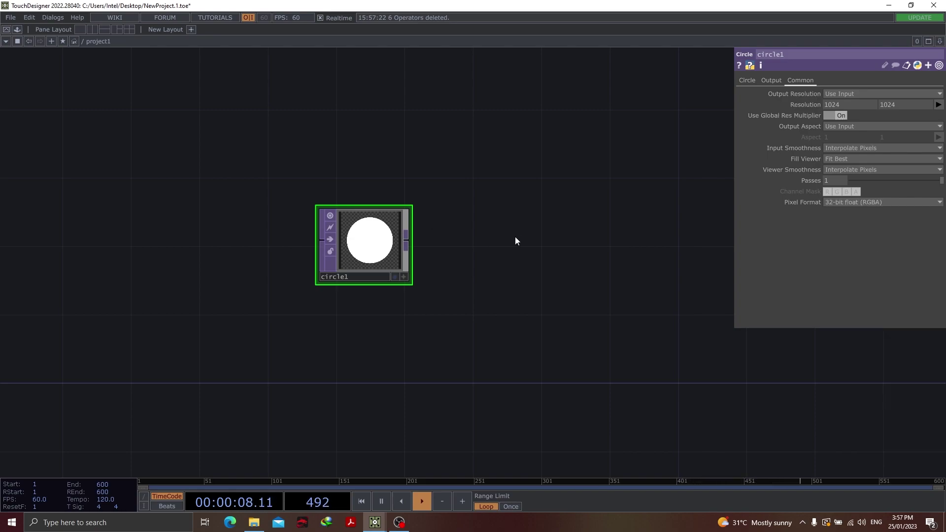
Set both radius values of the circle to 0.499 so it nearly fills its frame.
left_click(747, 80)
scroll(406, 243, "up", 5)
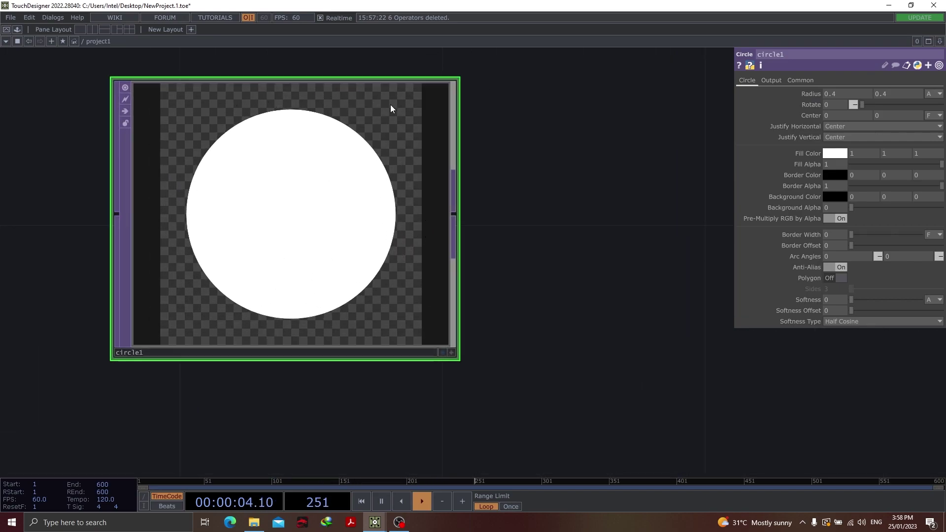
middle_click_drag(811, 96, 833, 93)
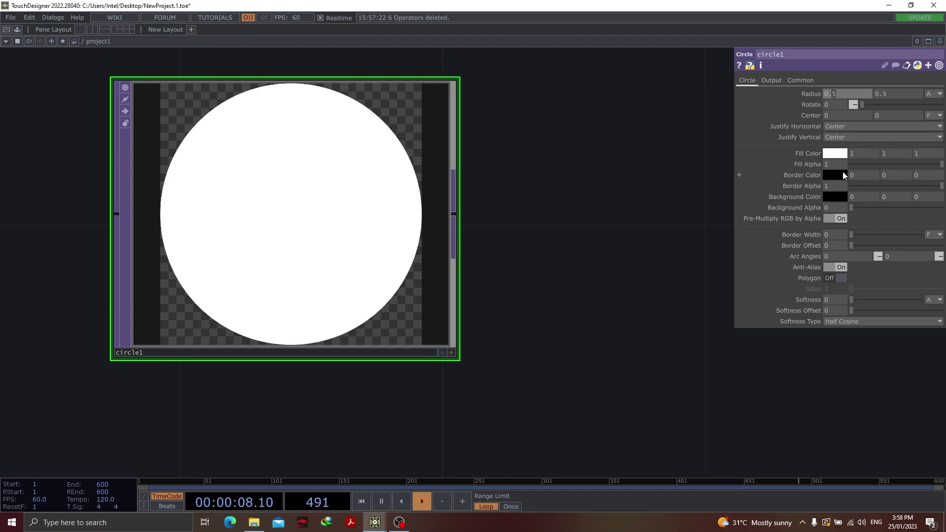
type("499")
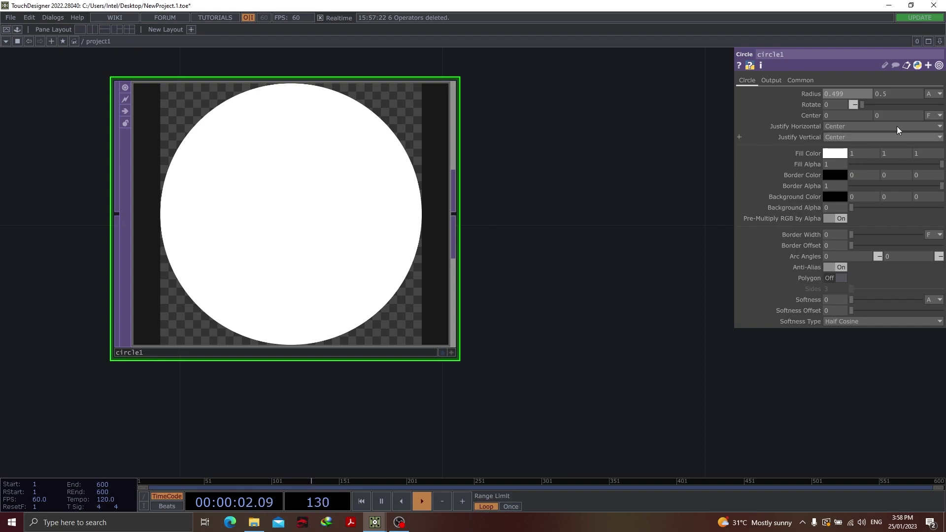
left_click(882, 96)
type("49")
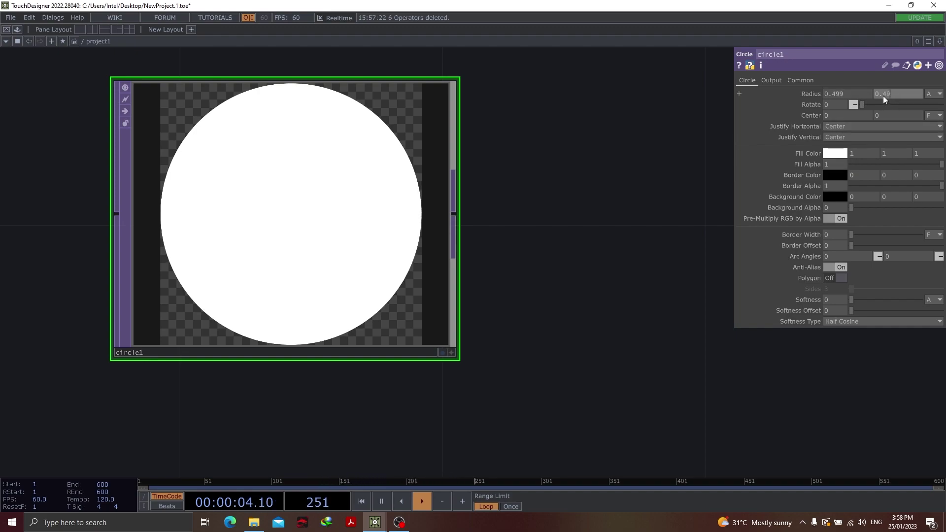
type("9")
key("Return")
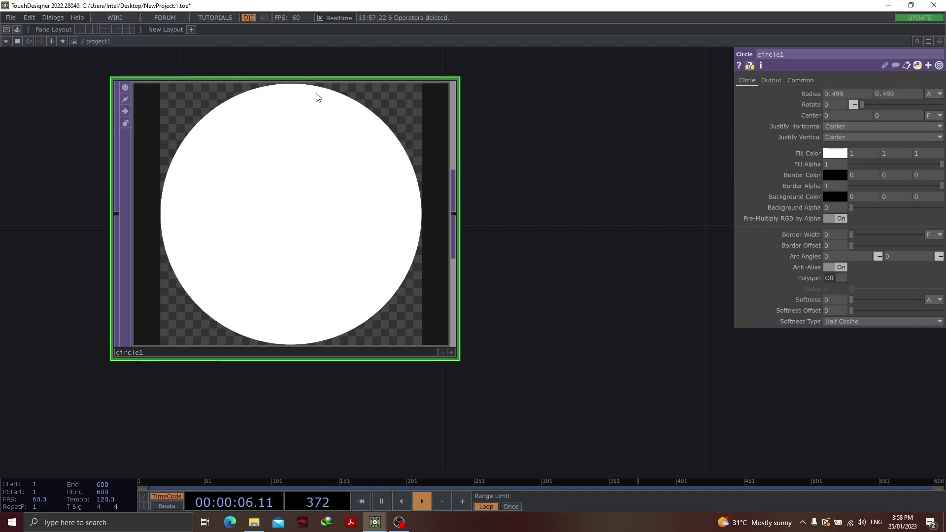
Add a Constant TOP directly below the circle operator.
scroll(541, 217, "down", 4)
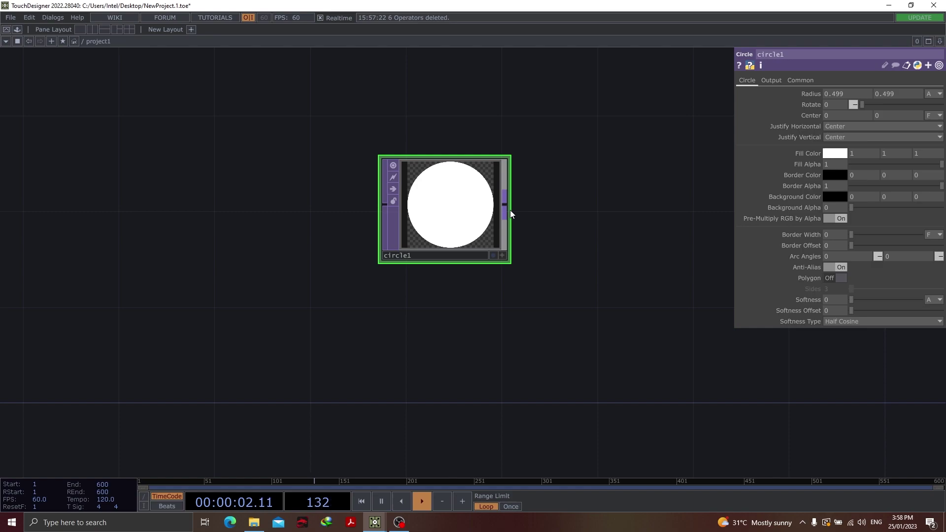
left_click_drag(539, 309, 442, 283)
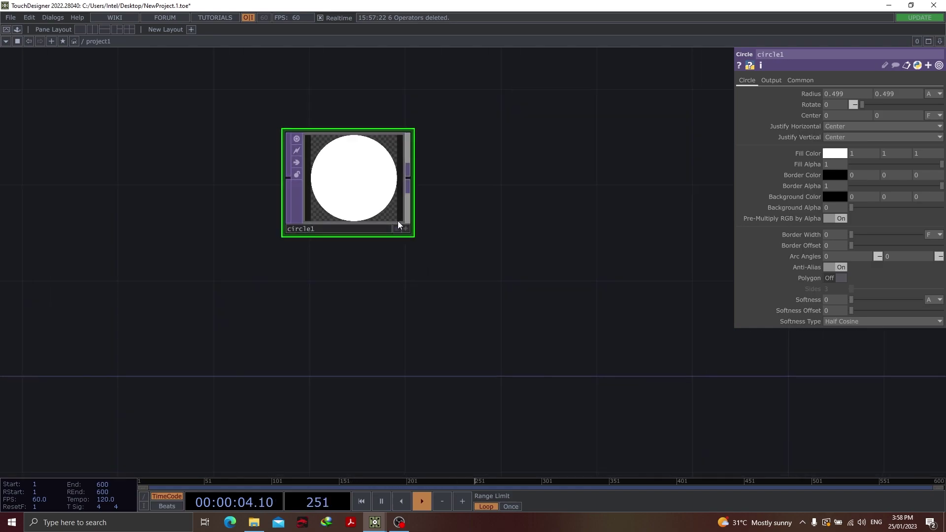
key("Tab")
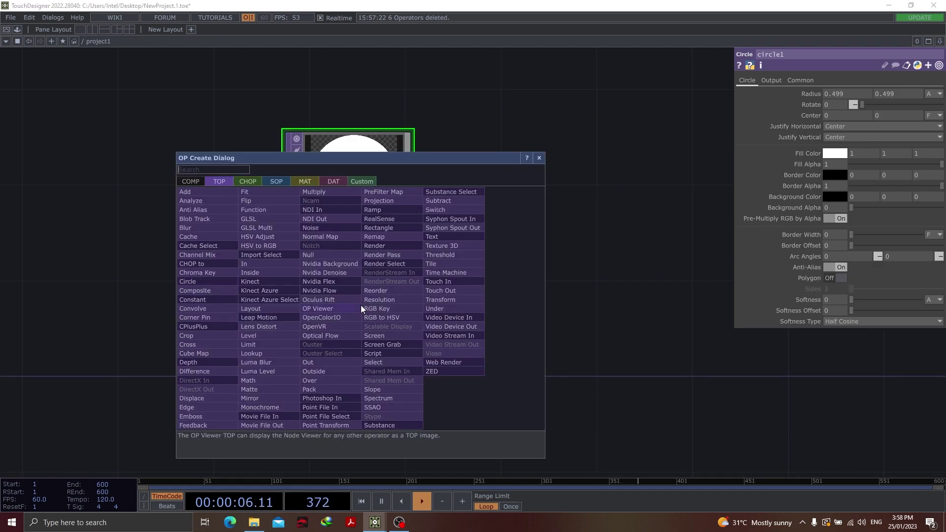
type("con")
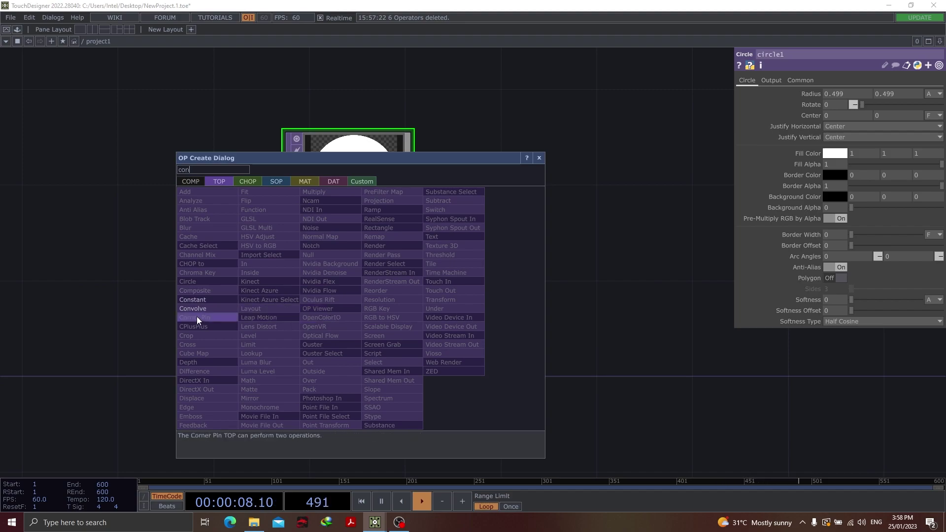
left_click(192, 300)
left_click(348, 300)
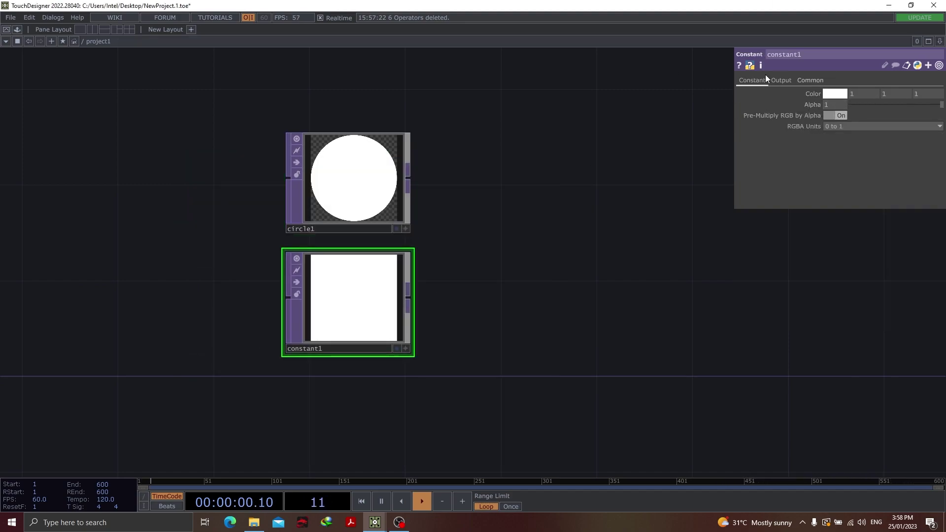
Set the constant's resolution to 1024 x 1024 and its pixel format to 32-bit float (RGBA).
left_click(810, 80)
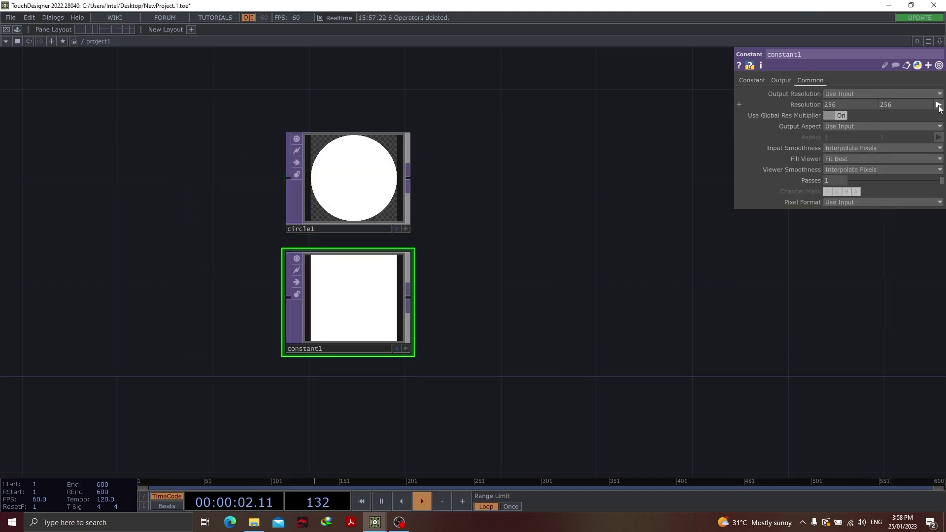
left_click(938, 104)
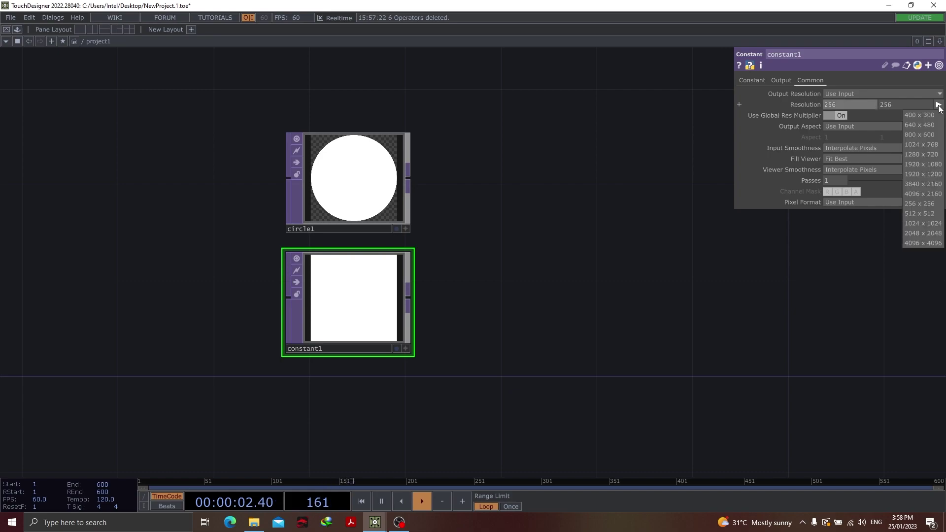
left_click(925, 225)
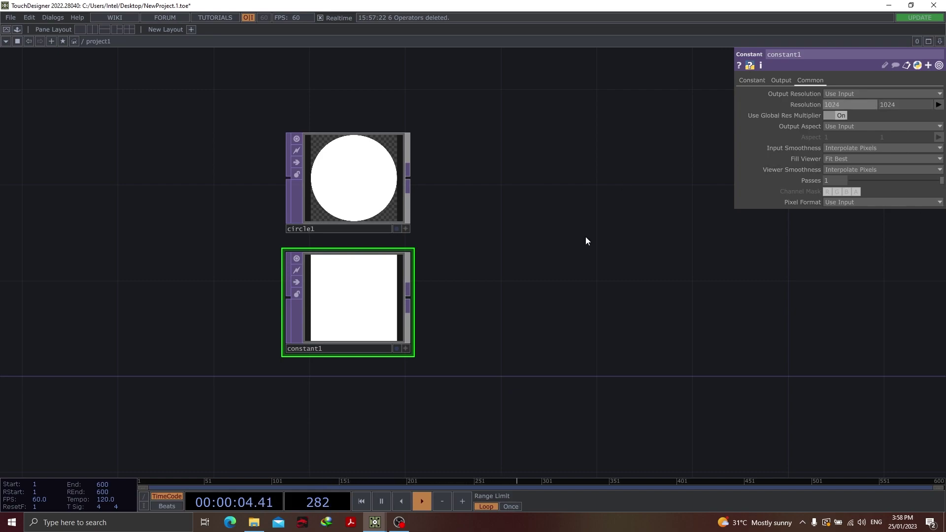
left_click(860, 203)
left_click(865, 252)
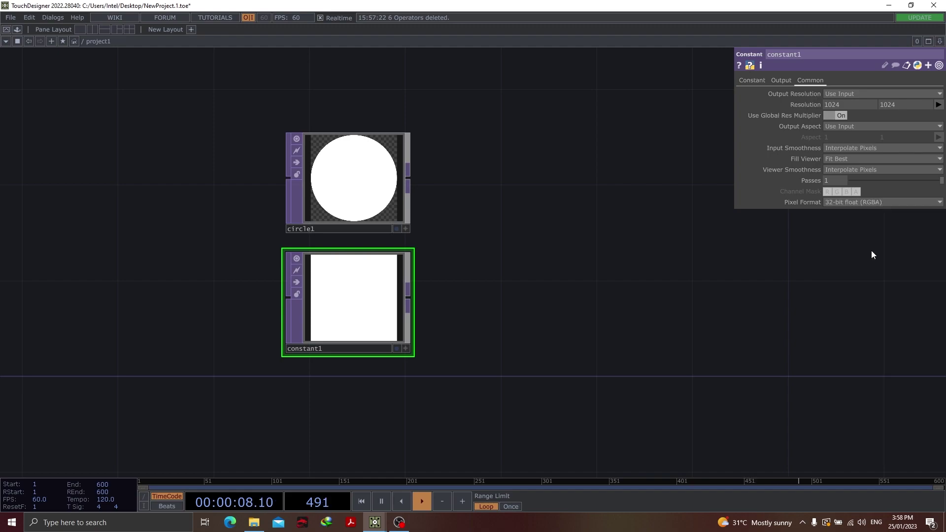
Change the circle's fill color to black.
left_click(361, 171)
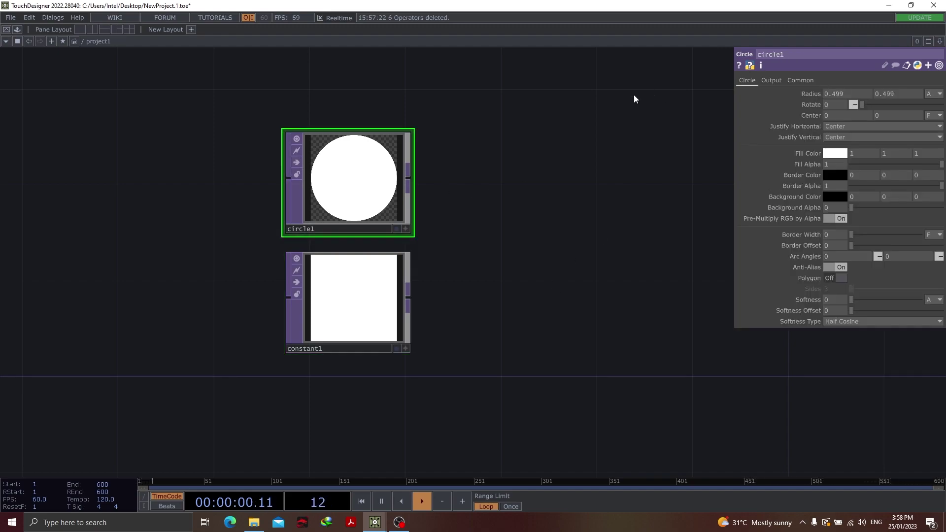
left_click(841, 154)
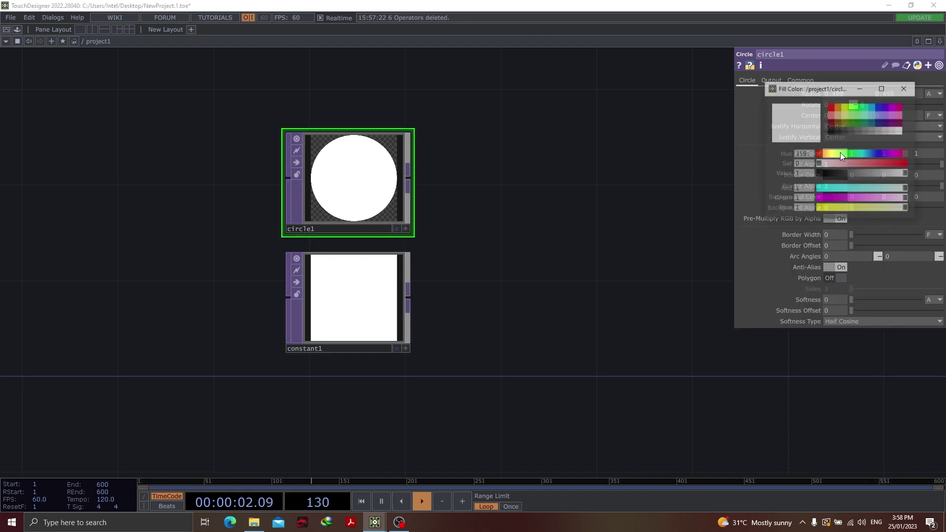
left_click(832, 132)
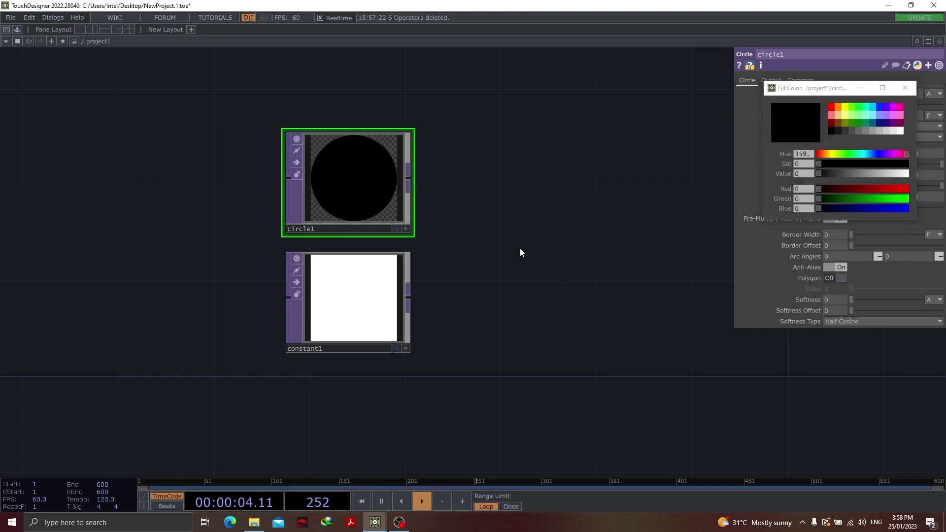
Add a Composite TOP that takes the circle as first input and the constant as second, using the Over operation.
key("Tab")
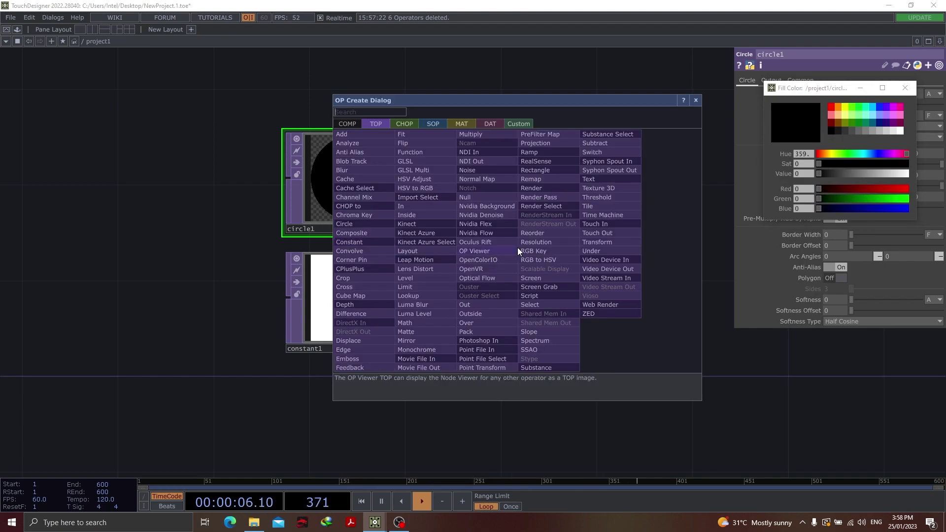
type("com")
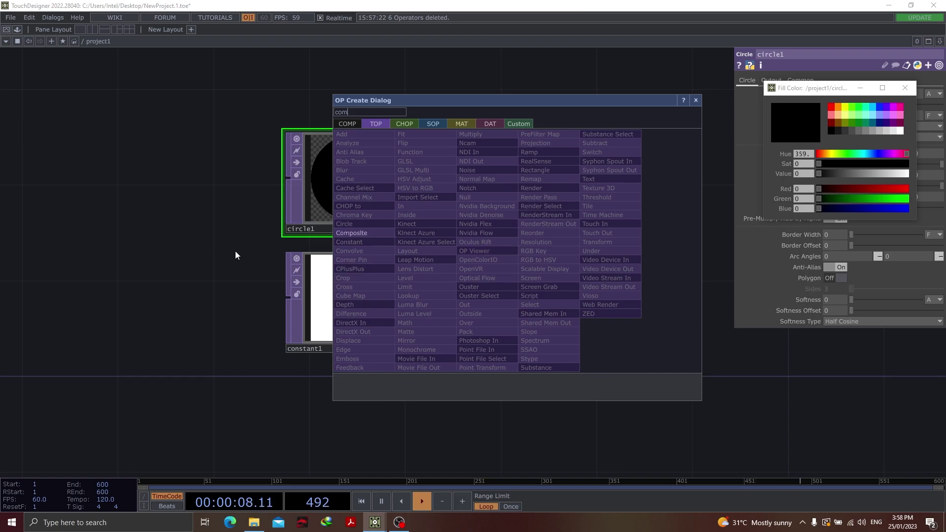
left_click(360, 234)
left_click(539, 241)
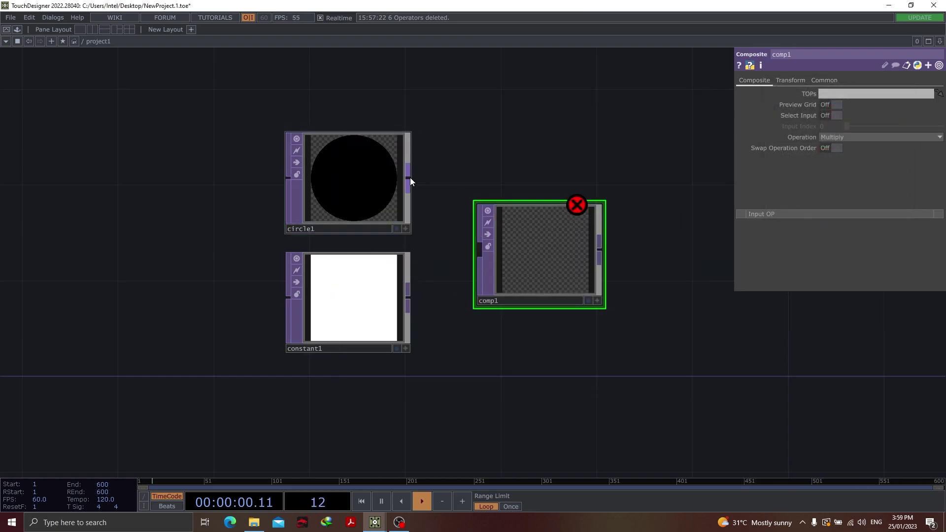
left_click_drag(409, 177, 474, 237)
left_click_drag(407, 294, 479, 255)
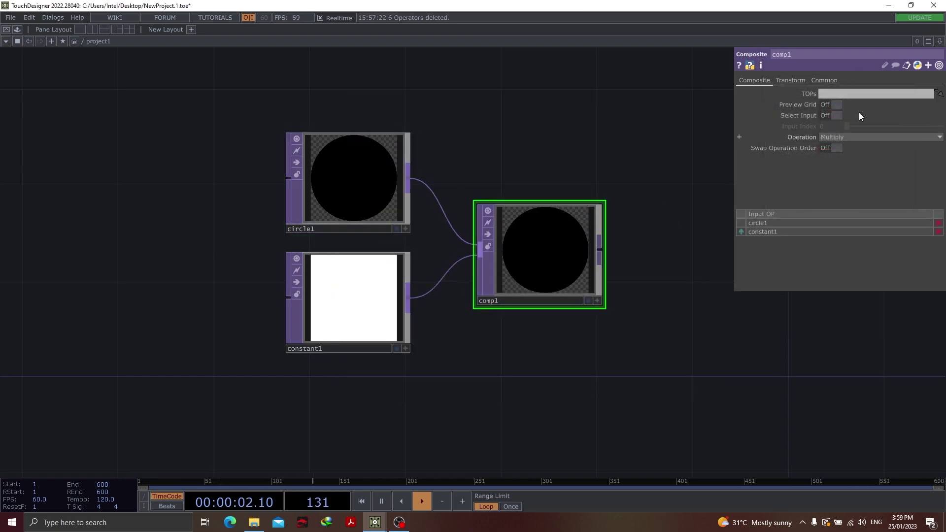
left_click(856, 137)
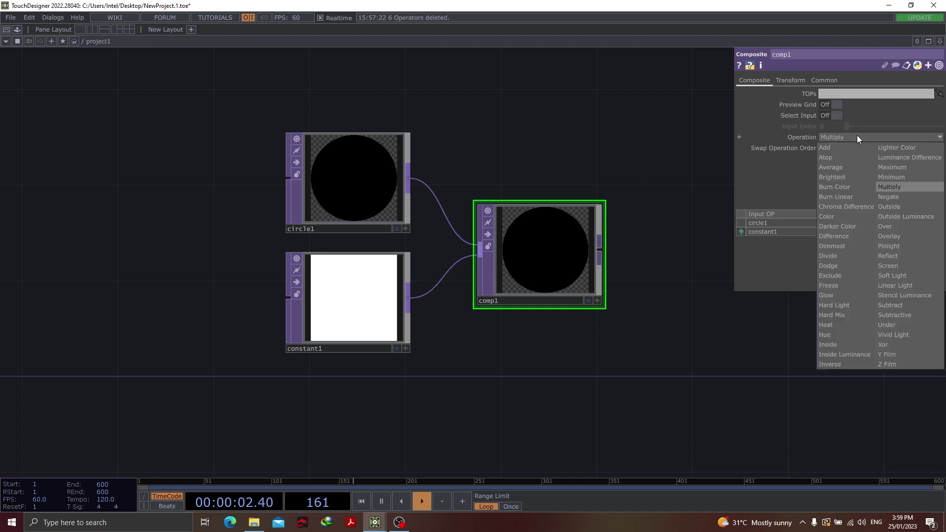
left_click(892, 225)
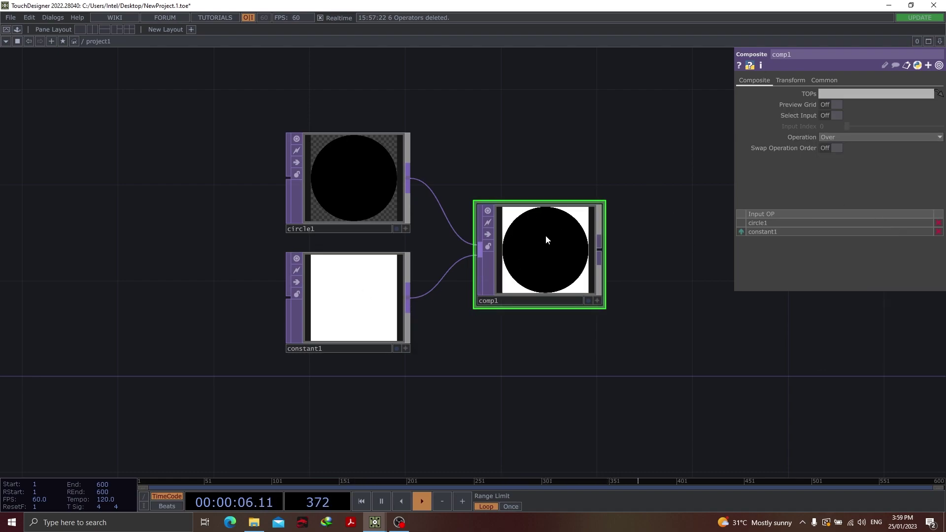
Examine how closely the black circle's edges approach the borders of the composite image, with the circle's radius settings for reference.
scroll(545, 235, "up", 5)
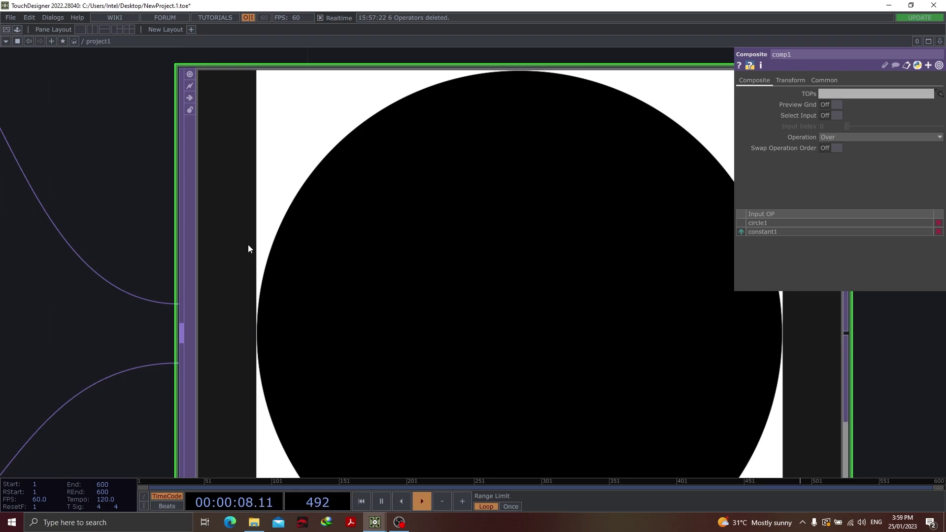
scroll(248, 244, "down", 3)
left_click_drag(137, 93, 27, 157)
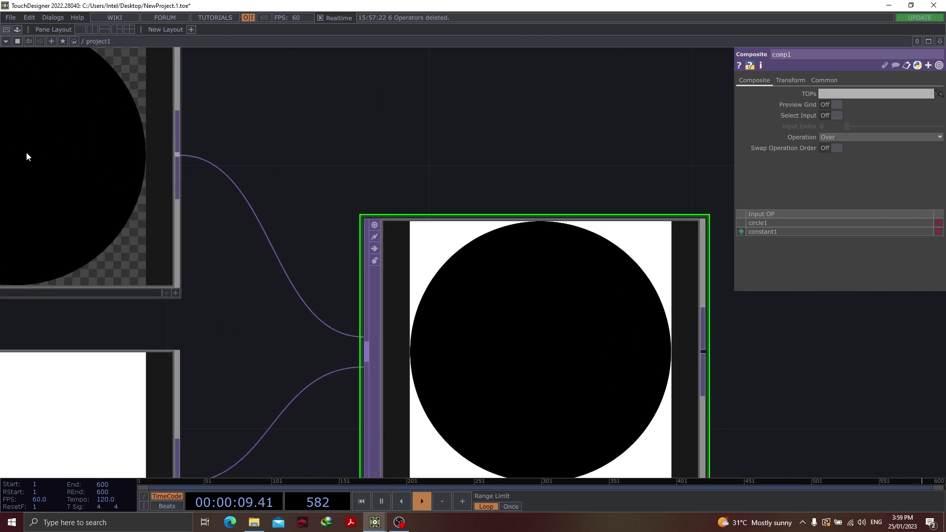
left_click(95, 157)
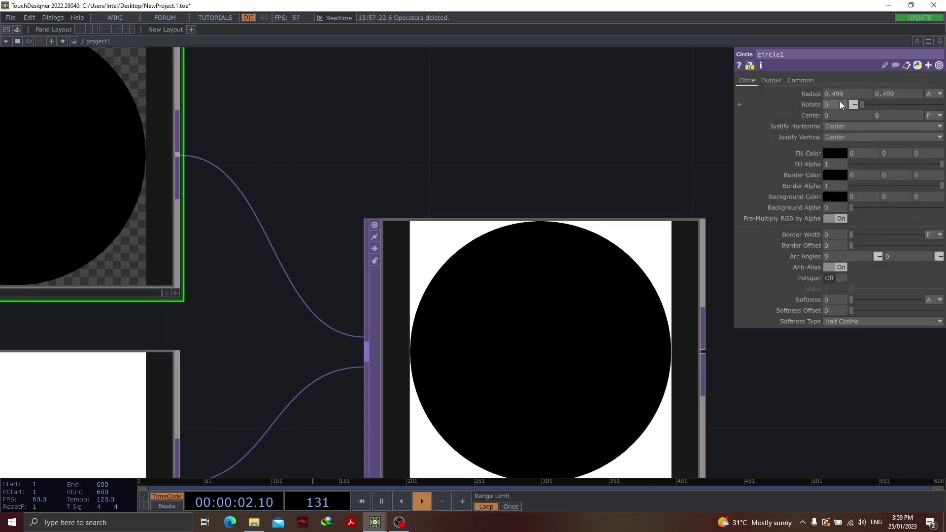
scroll(371, 310, "up", 6)
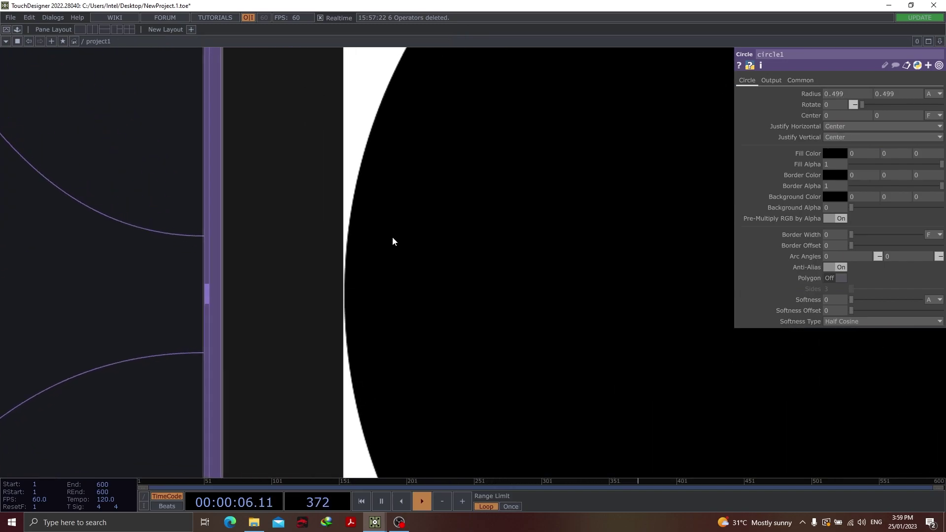
scroll(560, 207, "down", 10)
scroll(430, 160, "up", 8)
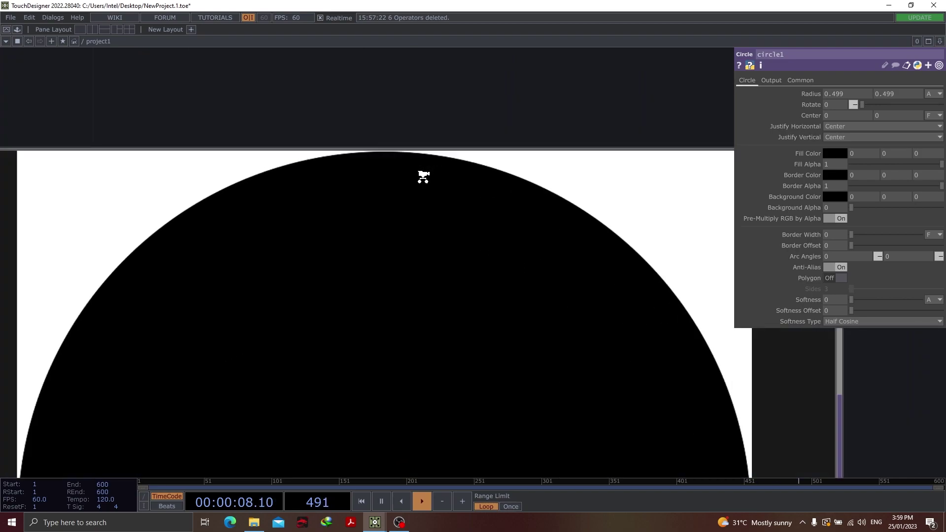
scroll(422, 176, "up", 1)
scroll(420, 159, "down", 6)
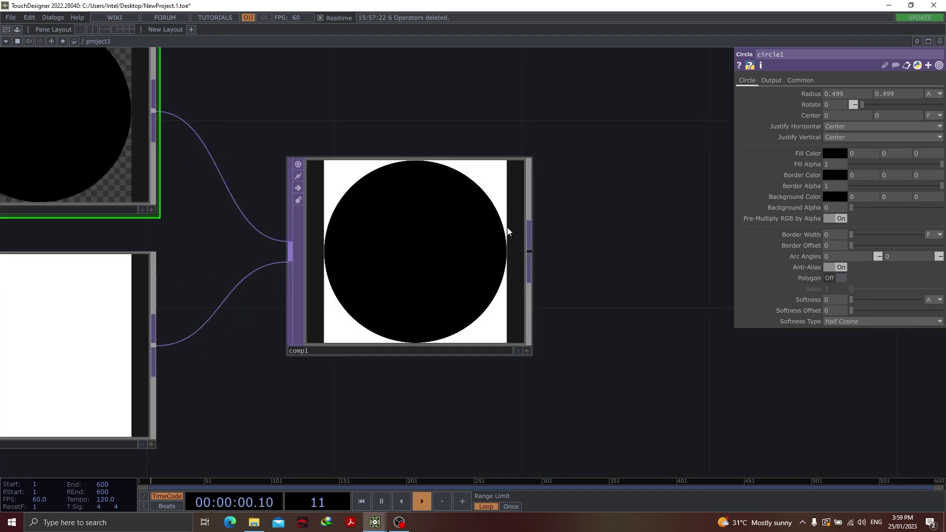
scroll(506, 232, "down", 4)
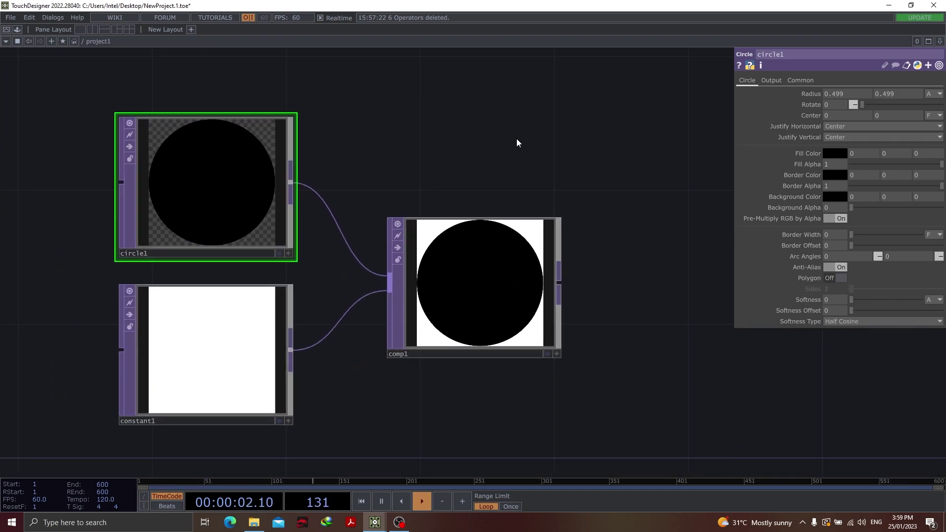
left_click_drag(662, 255, 508, 192)
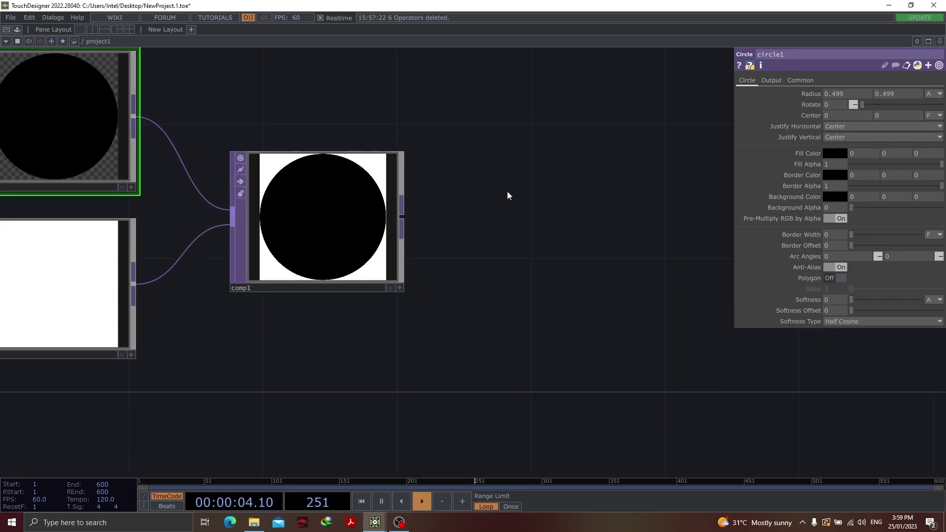
left_click_drag(362, 81, 542, 172)
left_click_drag(703, 243, 515, 191)
Set the circle's vertical center value to 0.5 so that only its lower half stays inside the frame.
key("h")
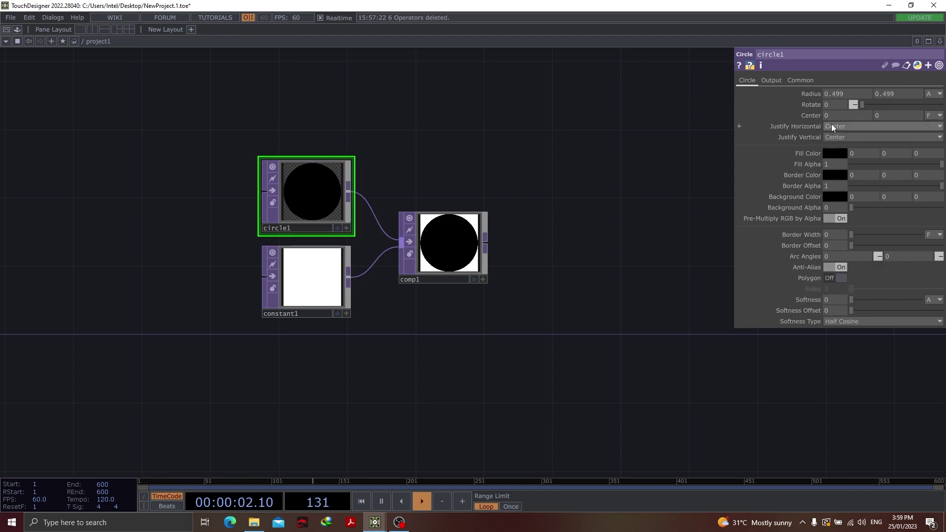
middle_click(889, 114)
middle_click_drag(888, 114, 895, 96)
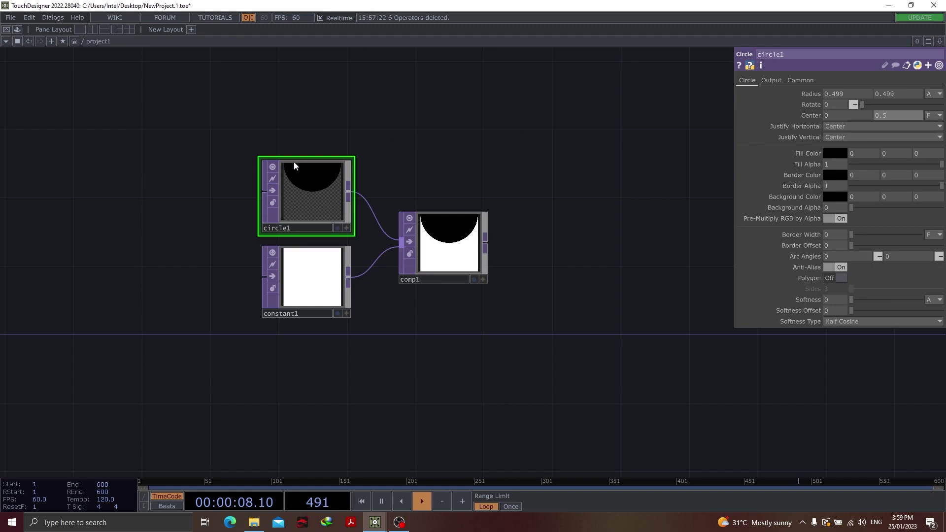
scroll(296, 168, "up", 5)
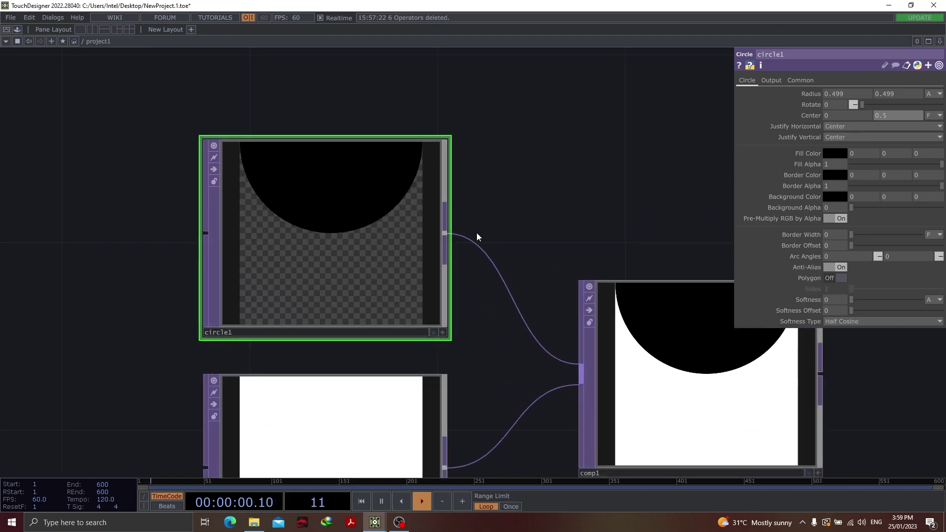
scroll(475, 99, "down", 7)
left_click_drag(581, 264, 327, 381)
scroll(278, 277, "up", 7)
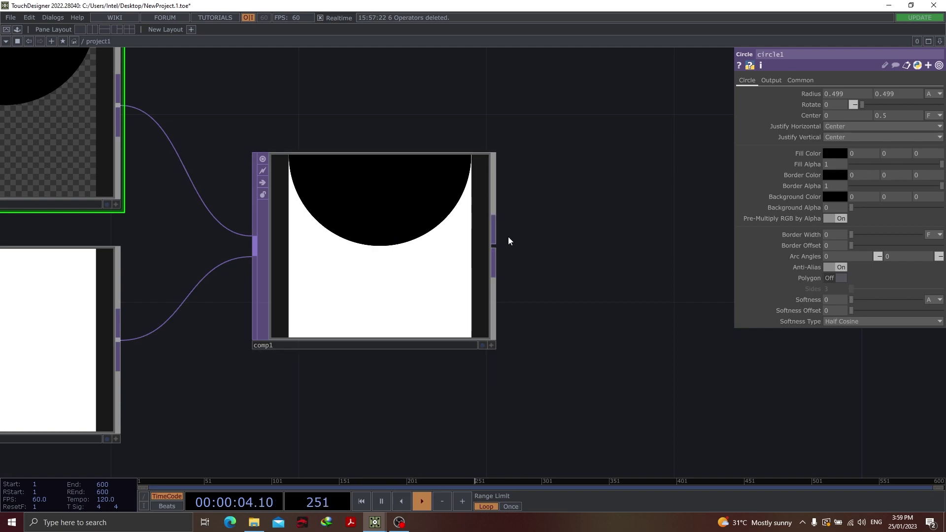
scroll(545, 228, "down", 6)
left_click_drag(314, 121, 468, 311)
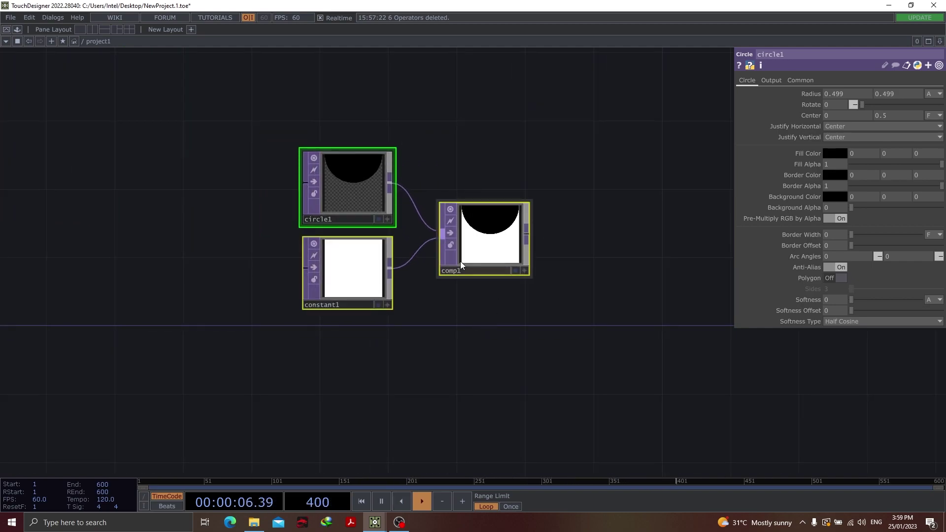
Add a Transform TOP below the composite, fed by the composite's output and rotated by 180 degrees.
left_click(581, 270)
key("Tab")
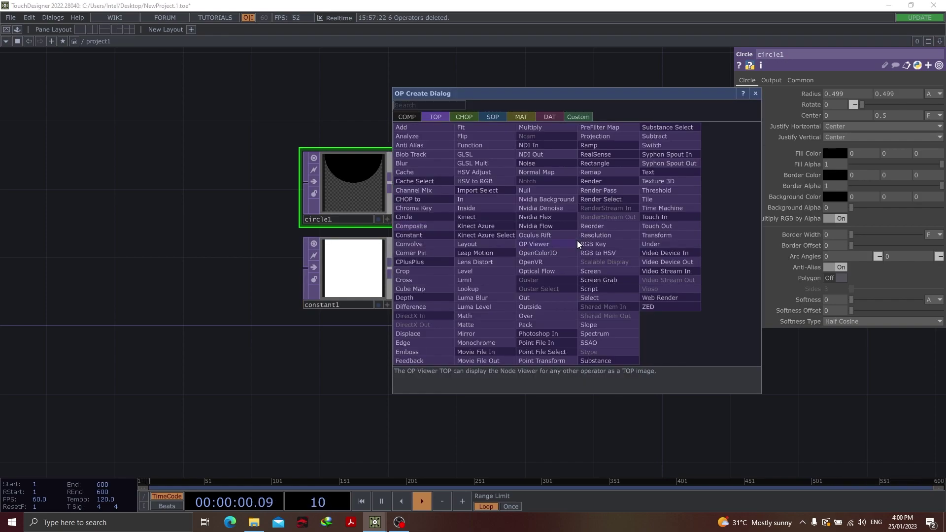
type("tr")
left_click(647, 238)
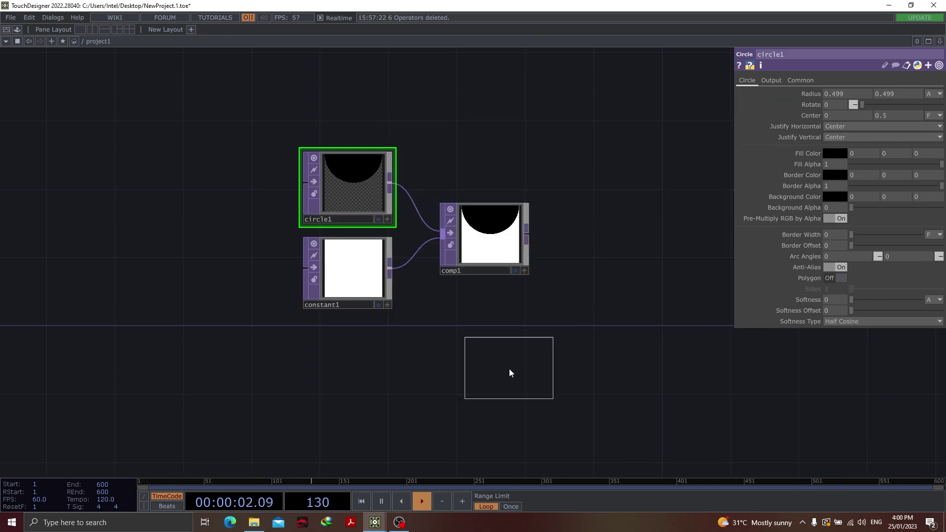
left_click(638, 234)
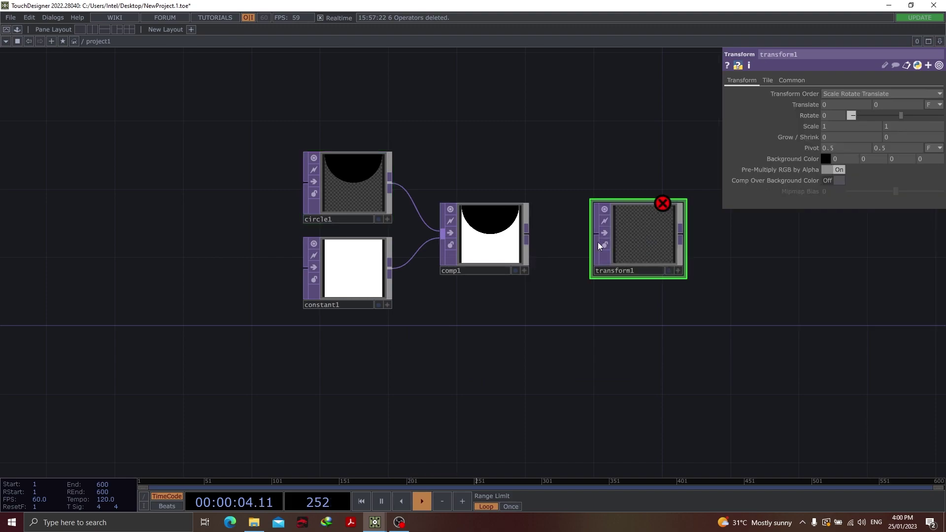
left_click_drag(527, 235, 500, 345)
left_click(901, 115)
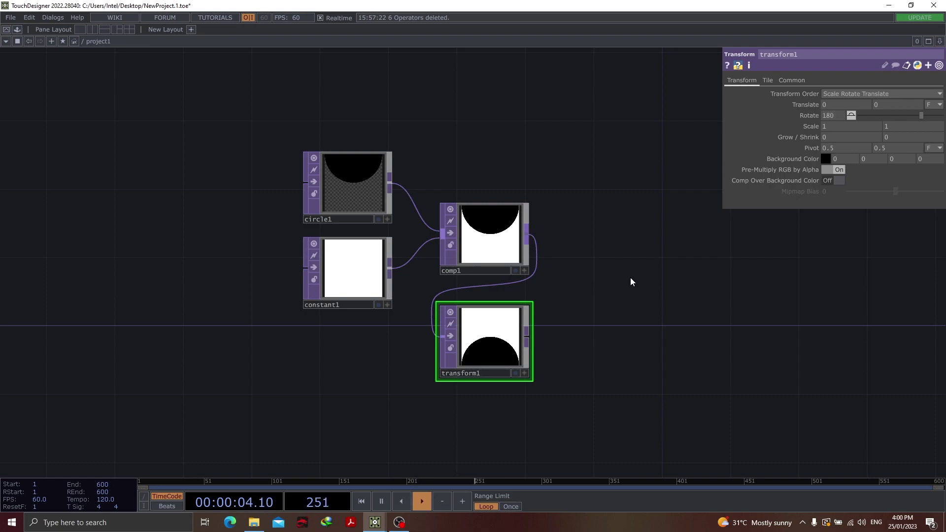
Add a second Composite TOP that multiplies the first composite with the rotated transform output.
key("Tab")
type("com")
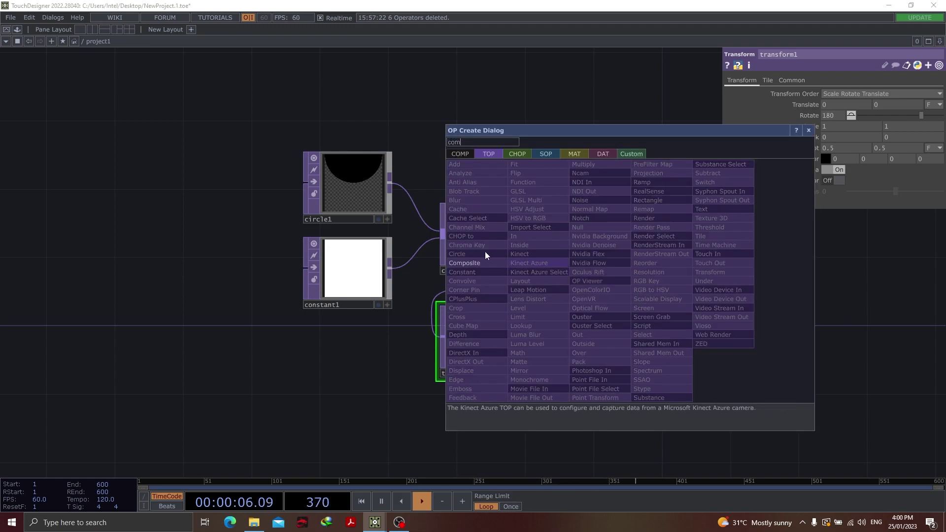
left_click(471, 262)
left_click(641, 297)
left_click_drag(526, 231, 597, 284)
left_click_drag(526, 340, 597, 288)
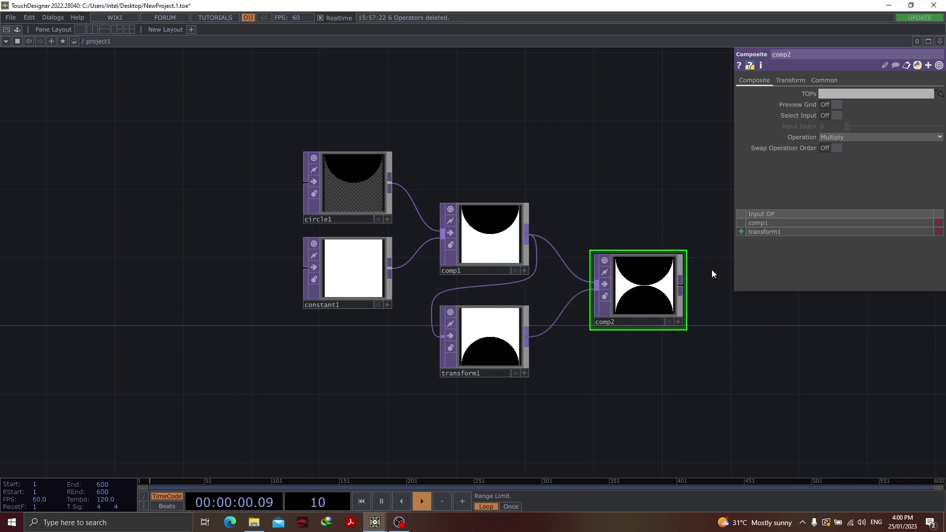
left_click_drag(707, 372, 507, 340)
scroll(462, 273, "up", 5)
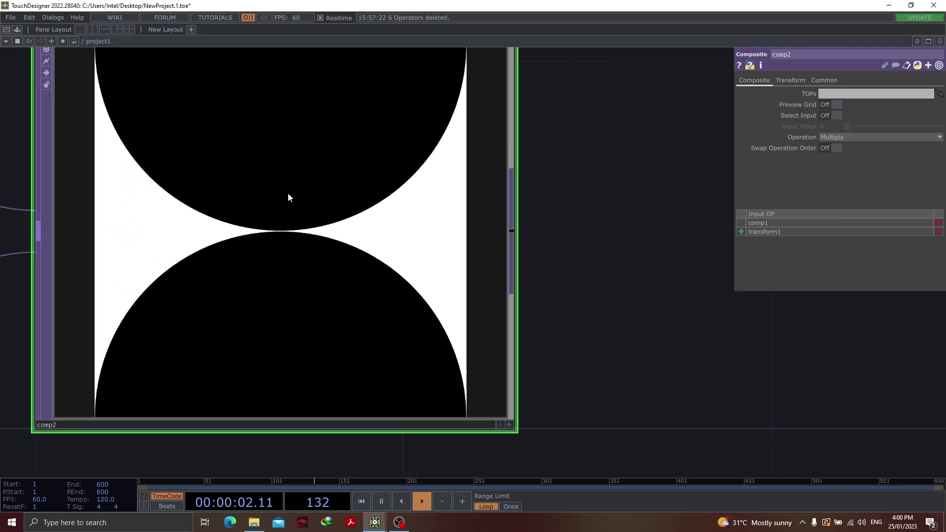
scroll(317, 245, "down", 5)
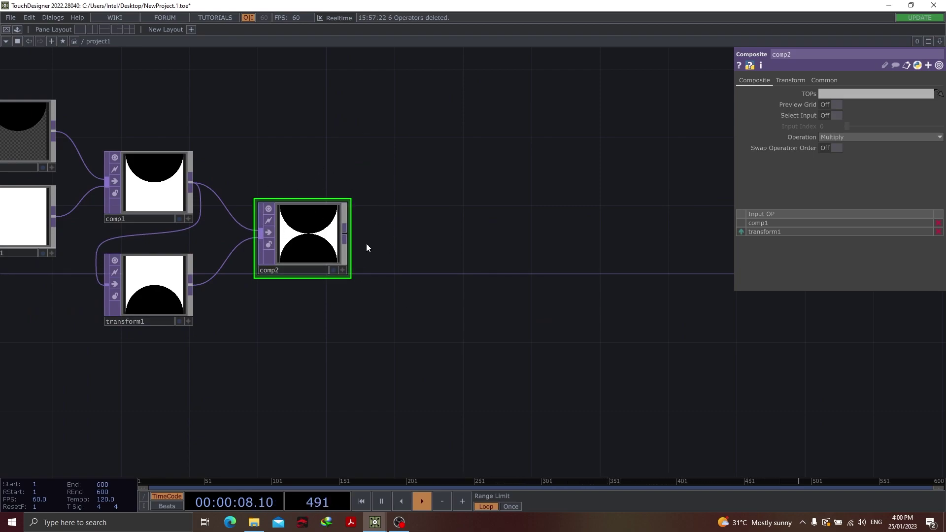
left_click_drag(265, 137, 340, 182)
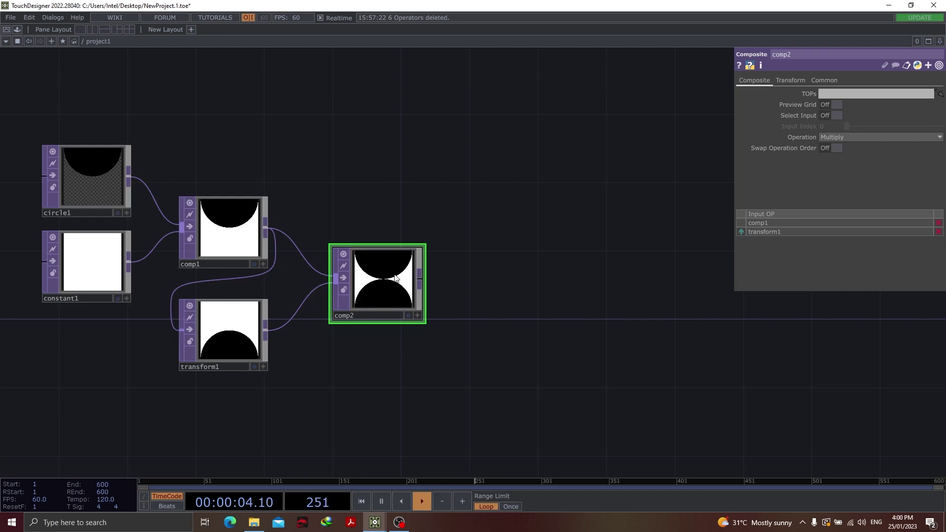
Add a Transform TOP fed by the second composite and set its scale to 0.2 in both directions.
right_click(420, 277)
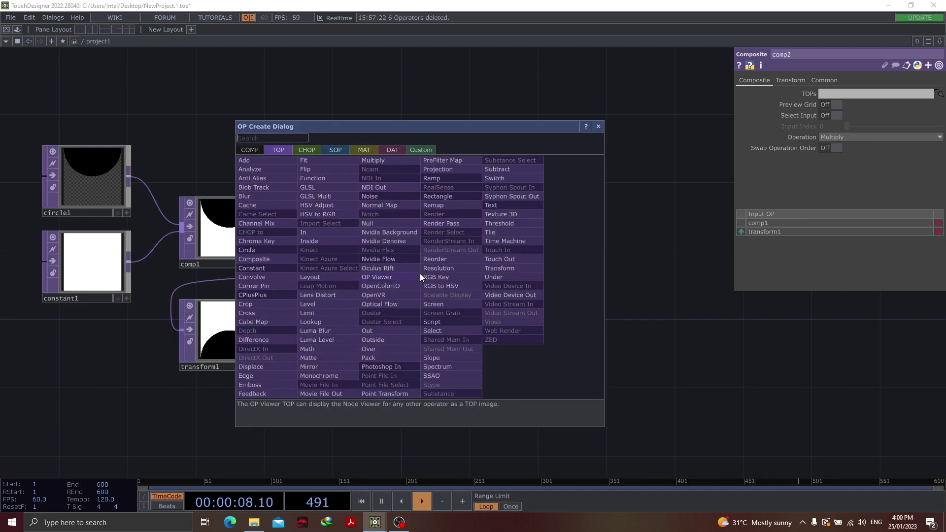
key("Escape")
left_click(512, 276)
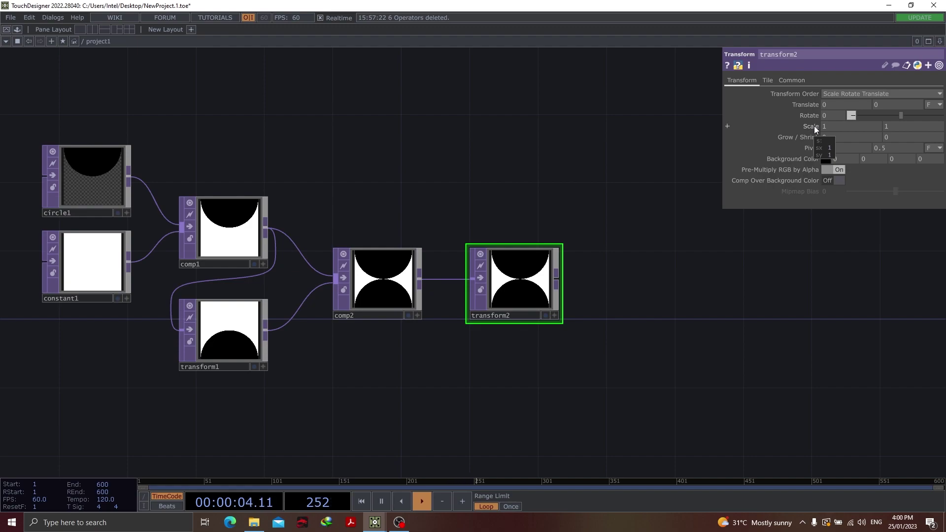
mouse_move(814, 125)
middle_mouse_down()
mouse_move(769, 125)
mouse_move(806, 111)
middle_mouse_up()
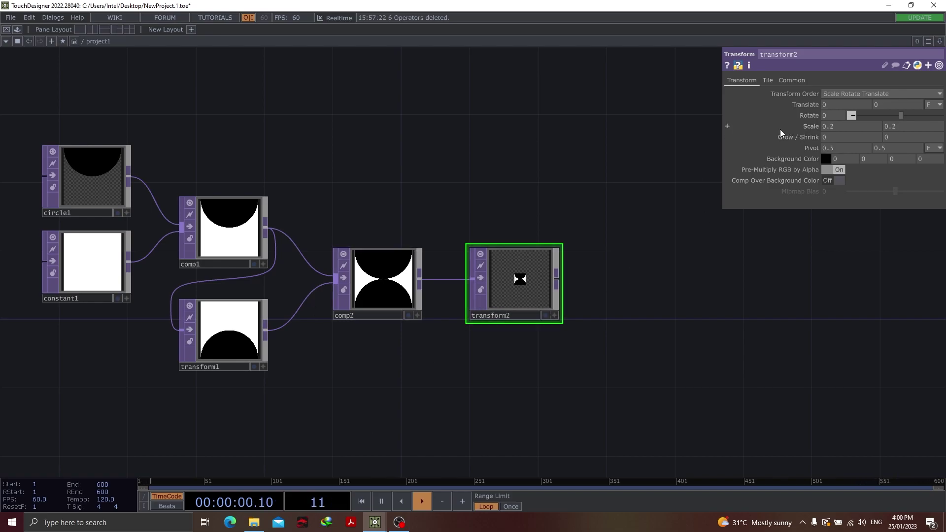
Set the new transform's tile extend mode to Repeat so the scaled shape fills the frame.
scroll(819, 125, "up", 2)
left_click_drag(517, 195, 173, 345)
scroll(401, 97, "up", 3)
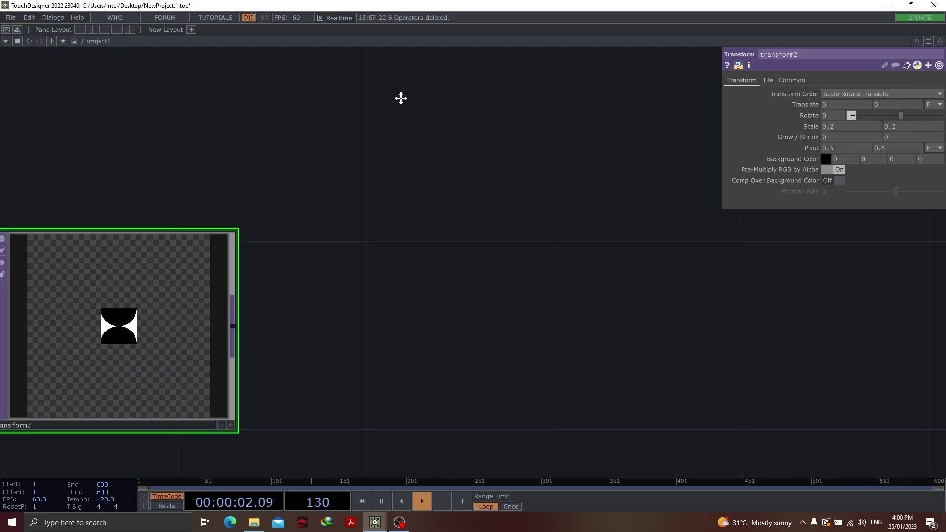
left_click_drag(401, 97, 557, 281)
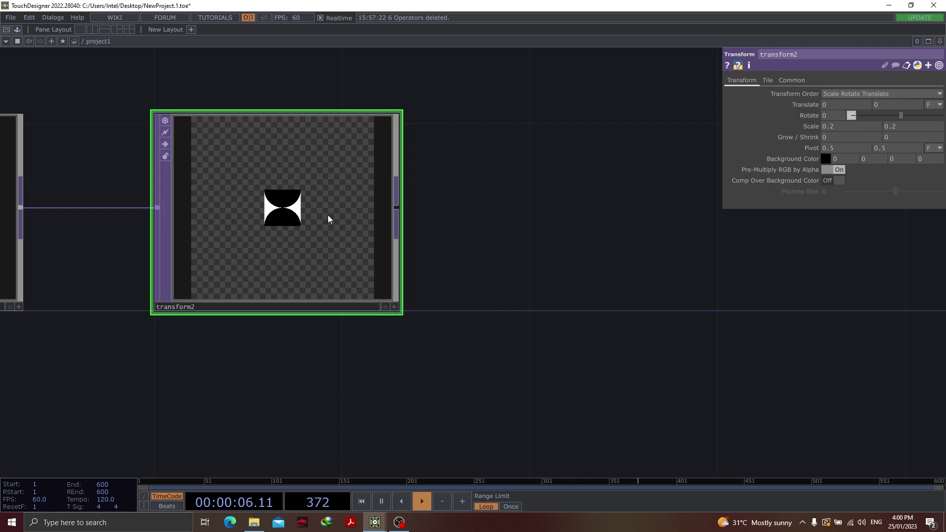
left_click(769, 80)
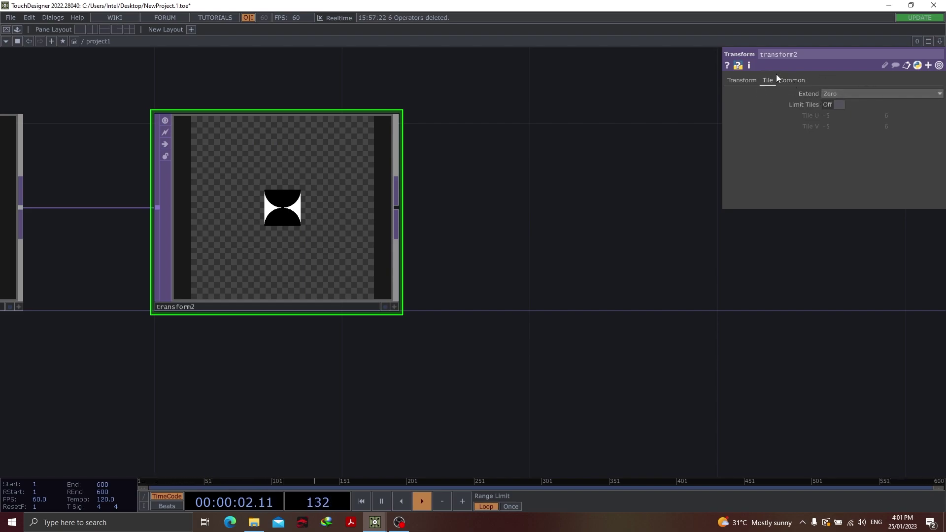
left_click(871, 94)
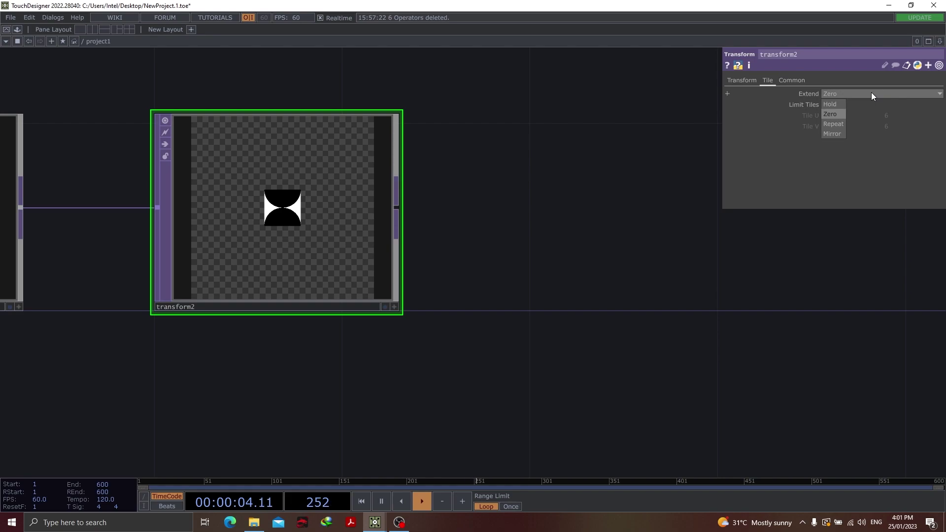
left_click(838, 123)
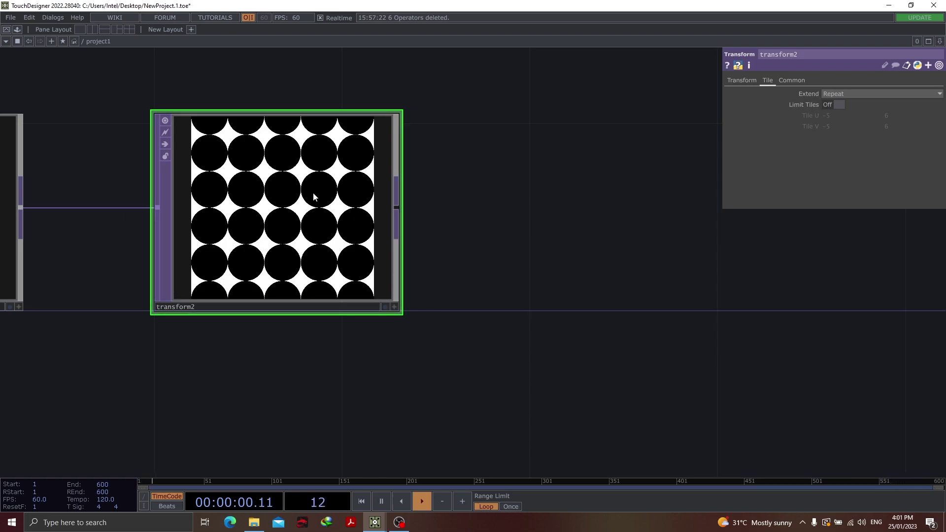
Show the tiled transform's output as the network background and bring up the circle's parameters.
left_click_drag(80, 153, 368, 173)
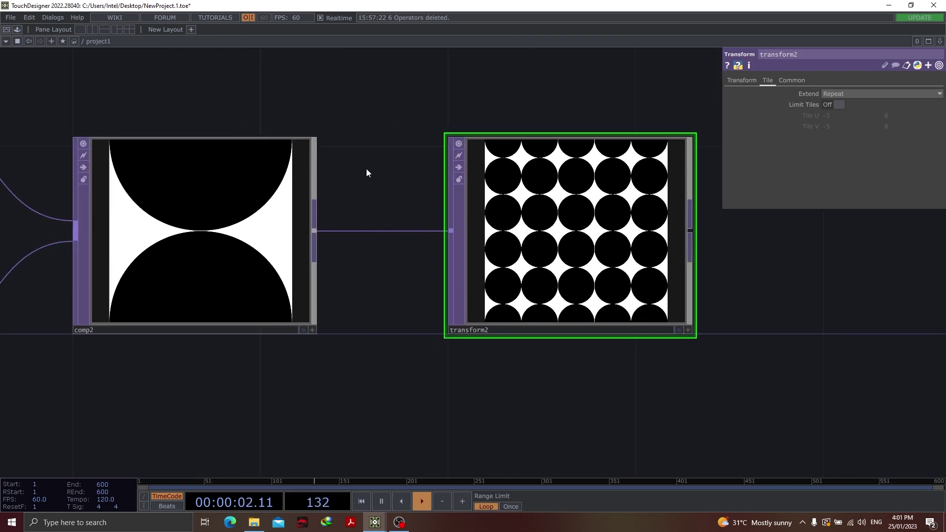
left_click_drag(788, 334, 744, 341)
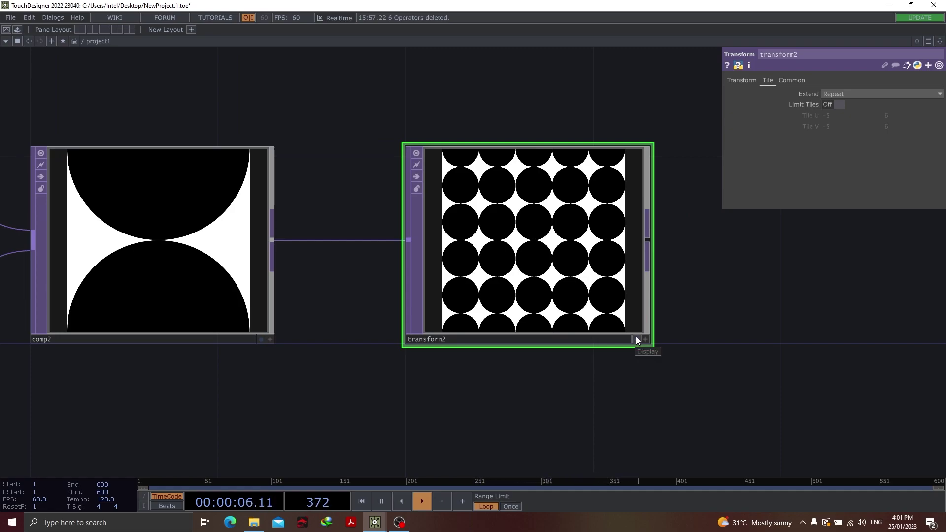
left_click(635, 340)
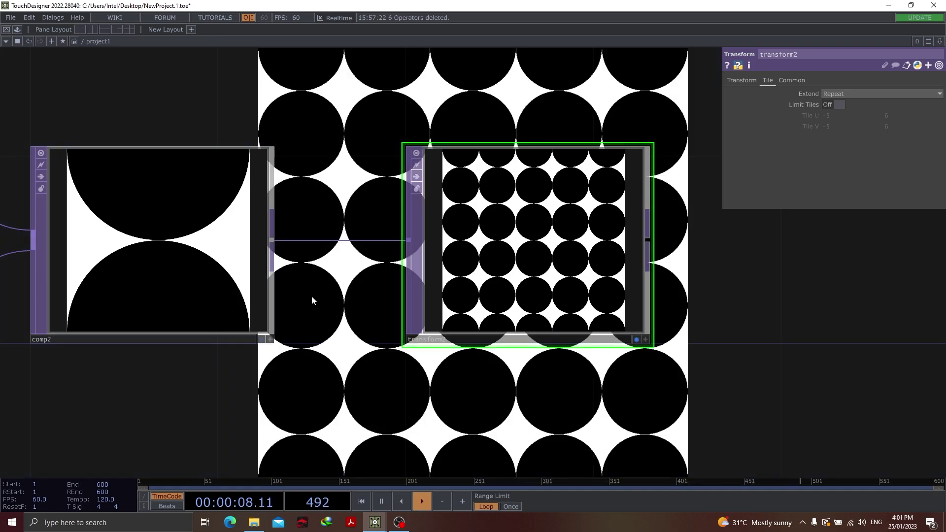
scroll(311, 296, "down", 5)
key("h")
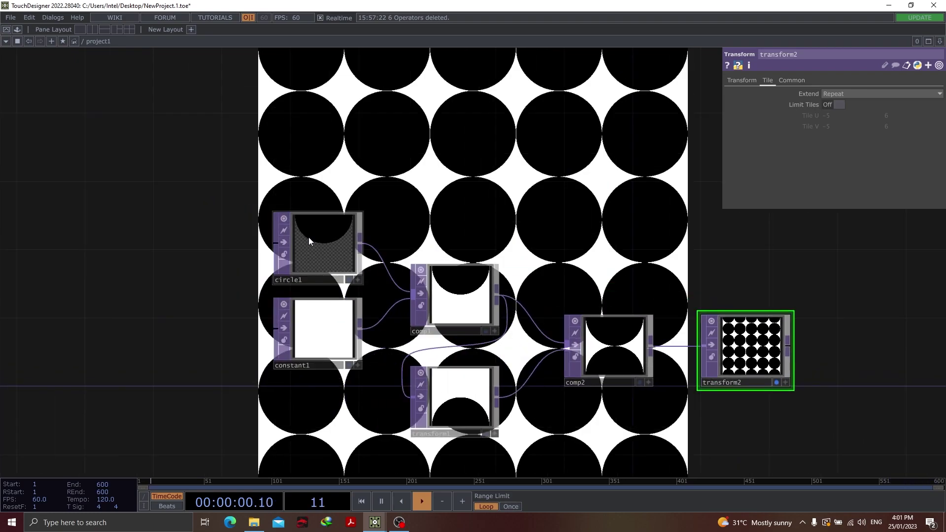
left_click(308, 237)
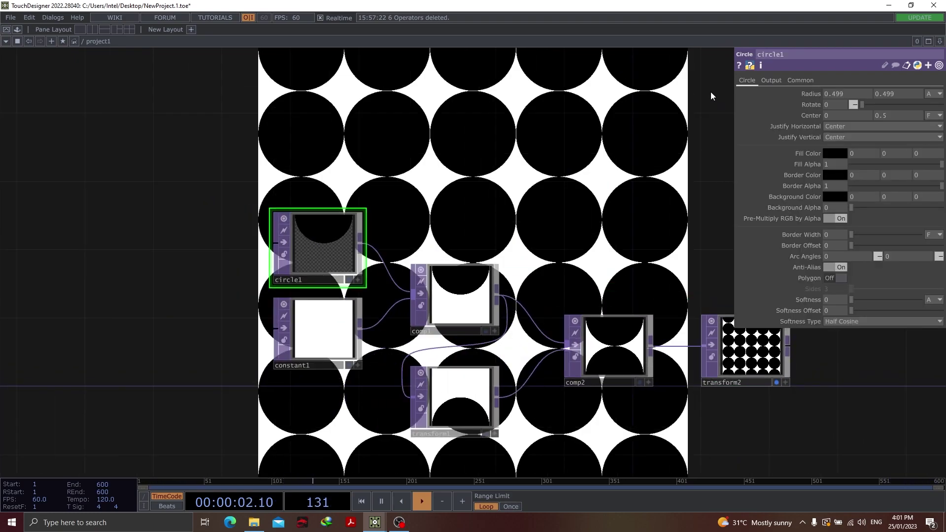
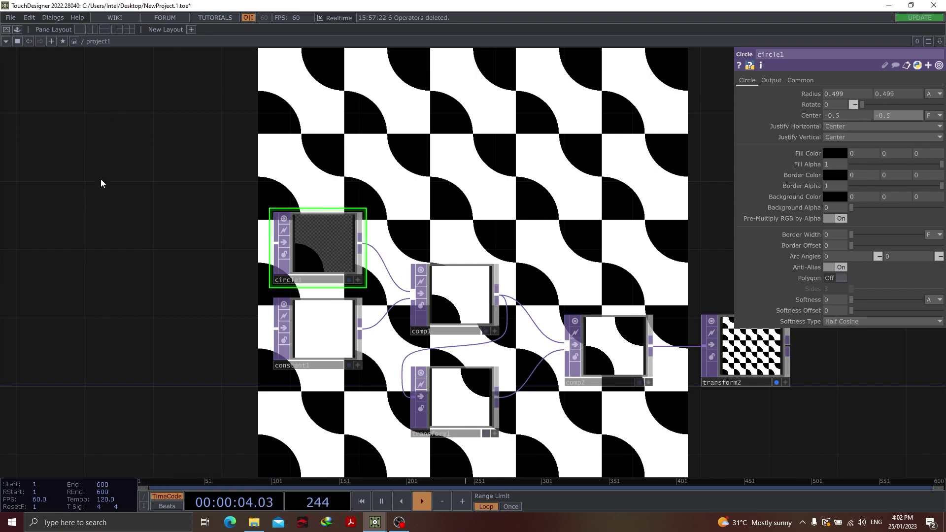
Add an LFO CHOP in the empty area beside the Circle TOP.
key("Tab")
type("lfo")
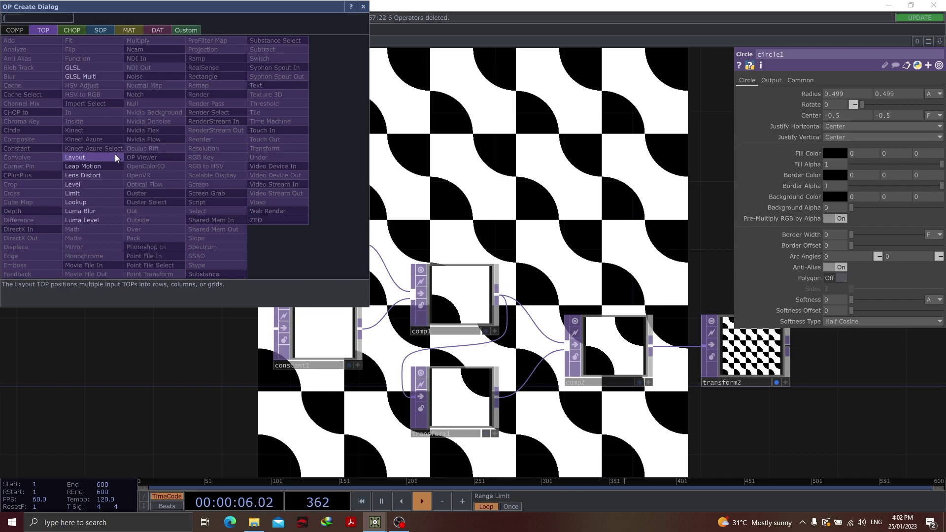
left_click(80, 28)
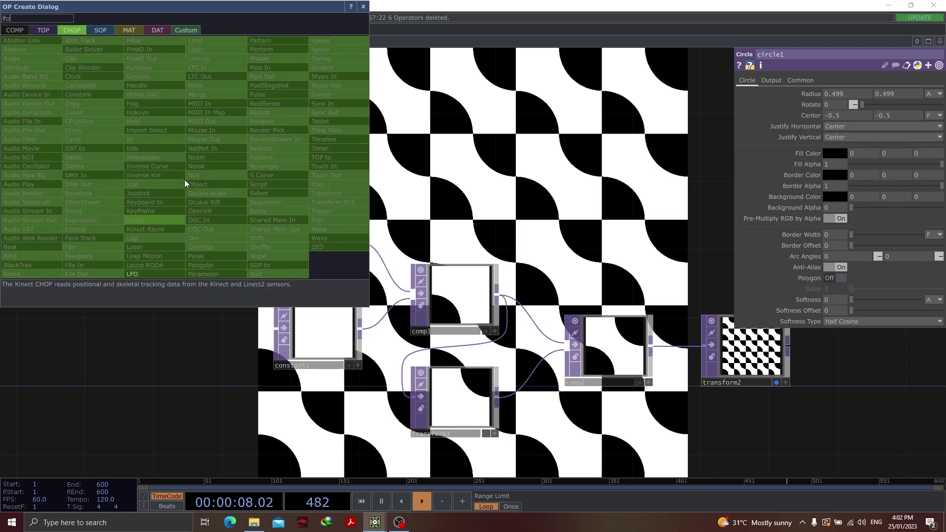
left_click(142, 272)
left_click(95, 238)
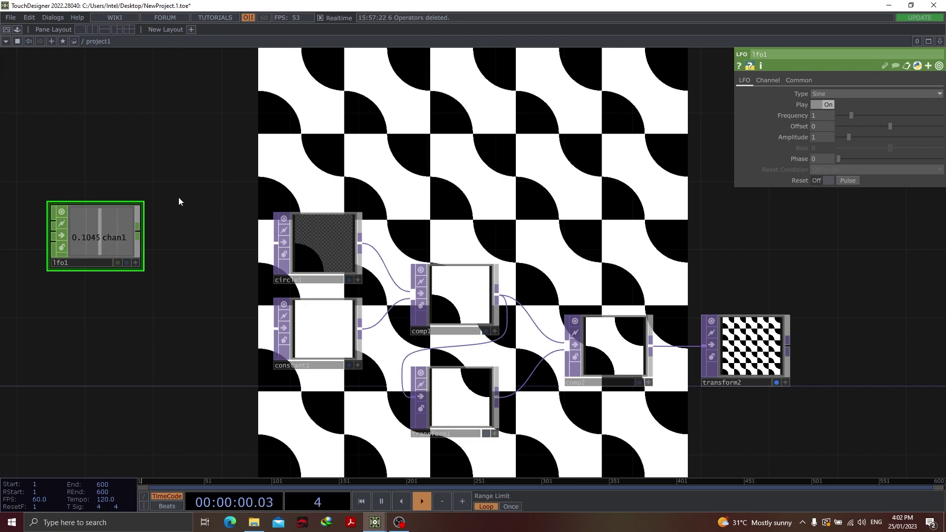
Set the LFO's frequency to 0.1 and move the node further away from the circle.
left_click_drag(251, 196, 357, 194)
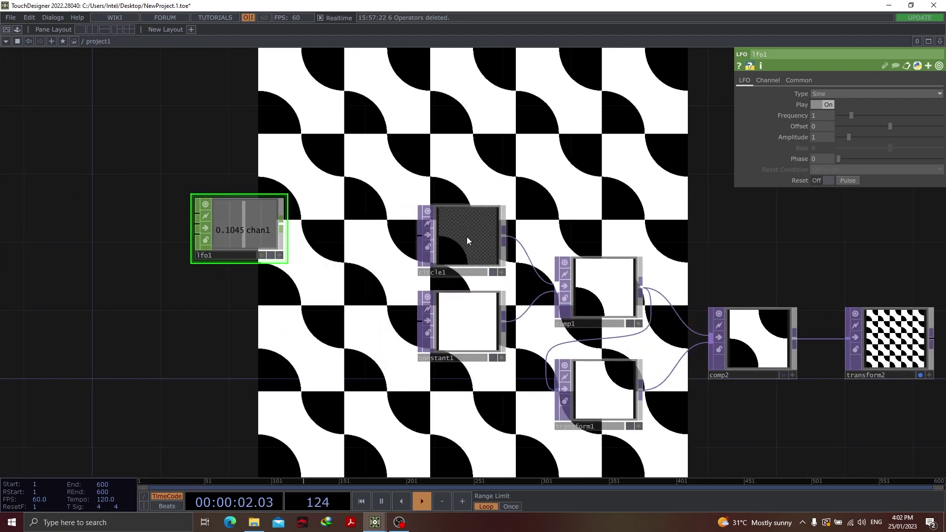
scroll(239, 221, "up", 2)
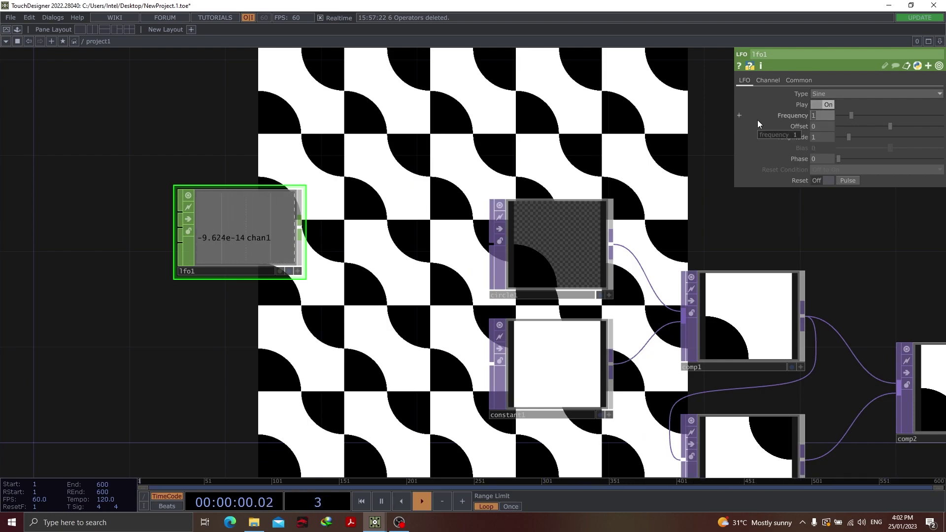
type(".1")
key("Return")
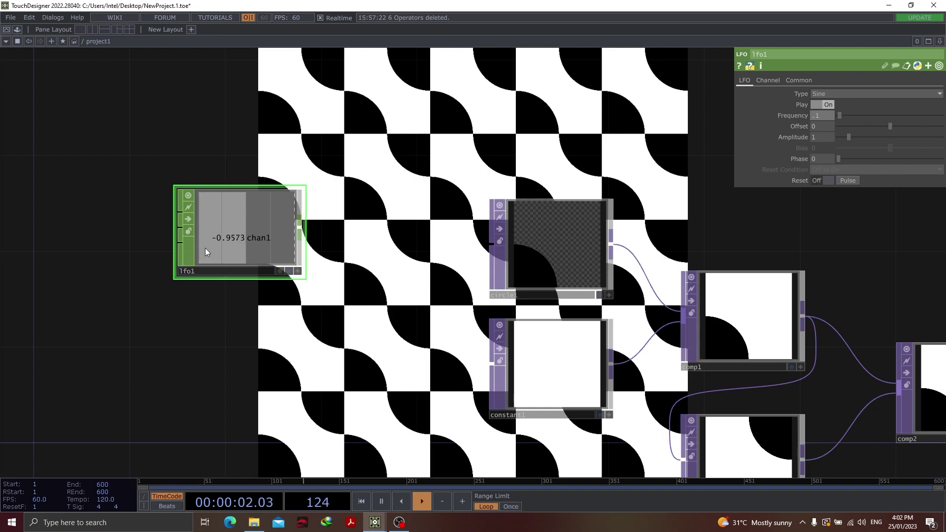
left_click_drag(205, 247, 157, 224)
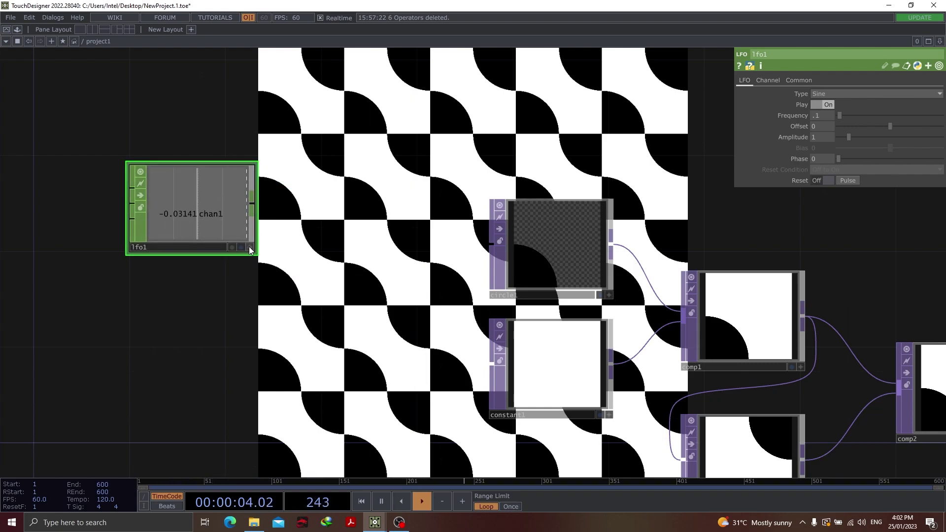
Export the LFO's channel to the circle's horizontal center value.
left_click(564, 247)
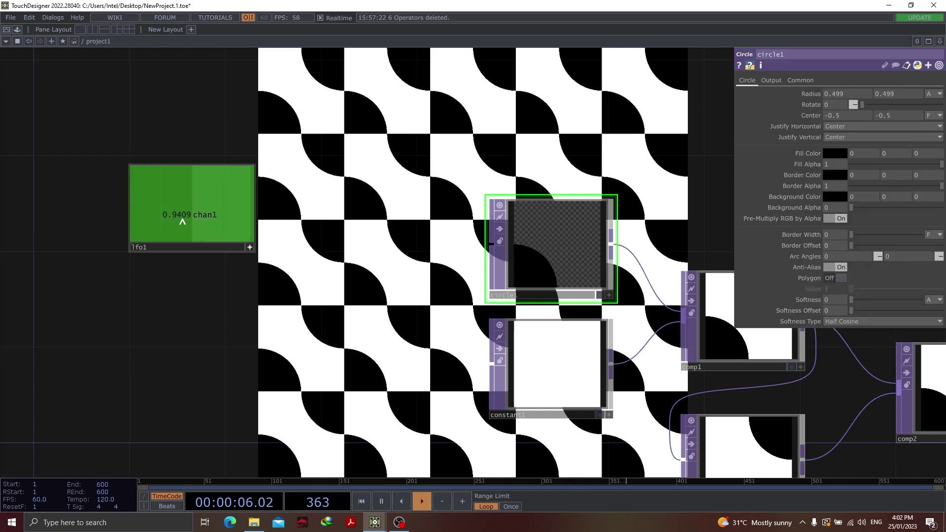
left_click_drag(188, 216, 855, 141)
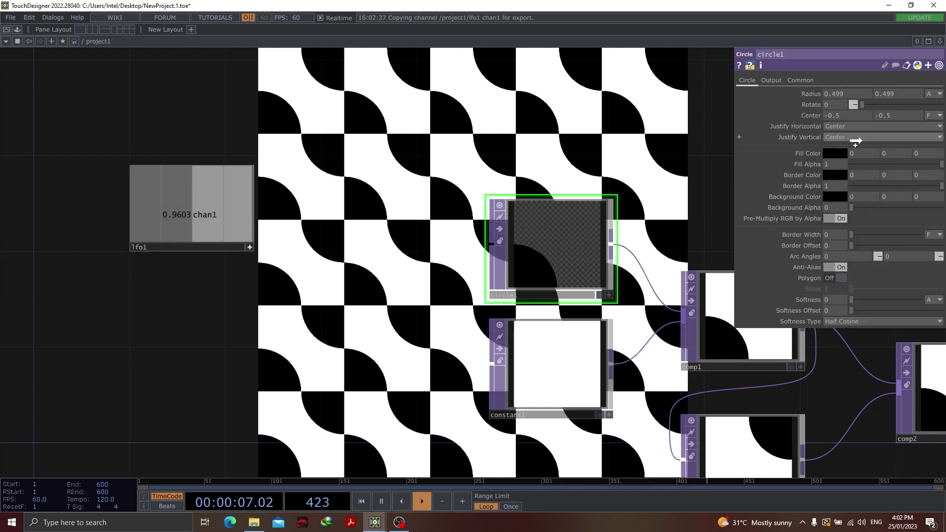
left_click(853, 115)
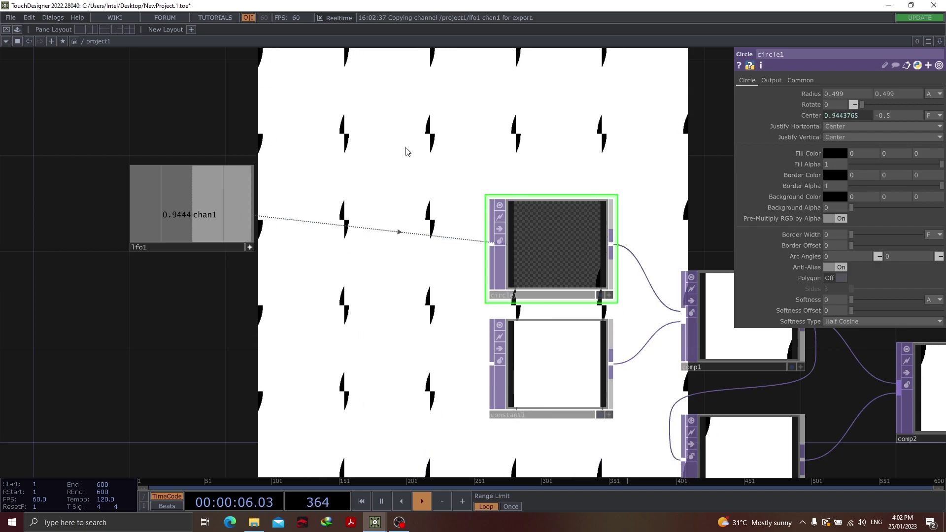
left_click(250, 248)
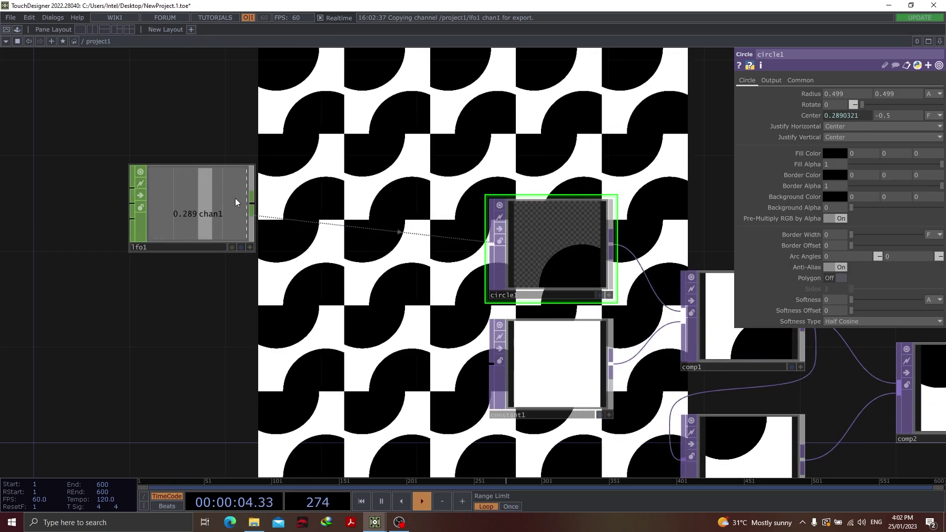
Duplicate the LFO below the original and set the copy's phase to 0.41.
left_click(212, 212)
key("ctrl+v")
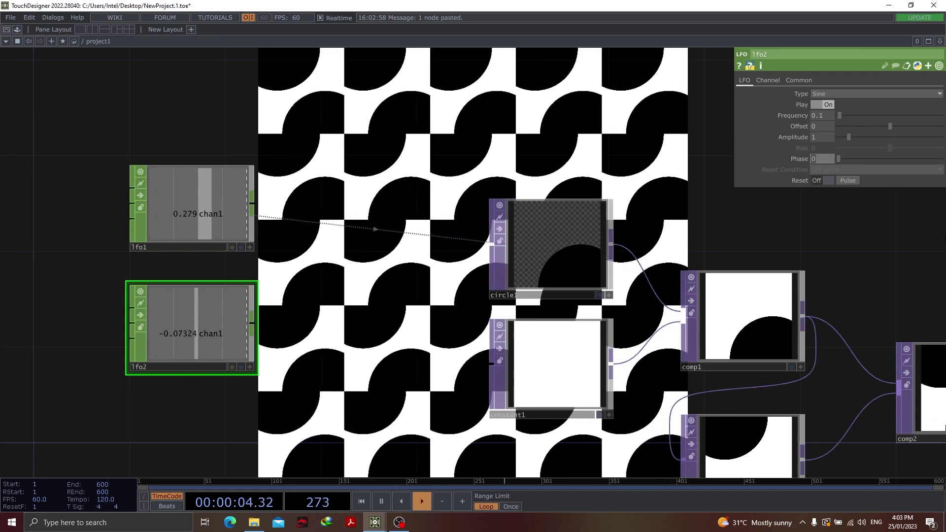
type(".4")
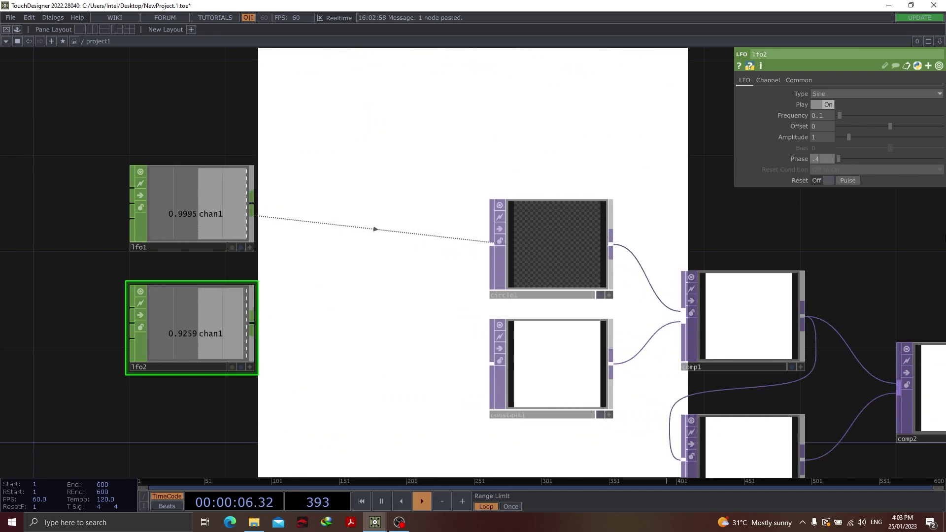
type("1")
key("Return")
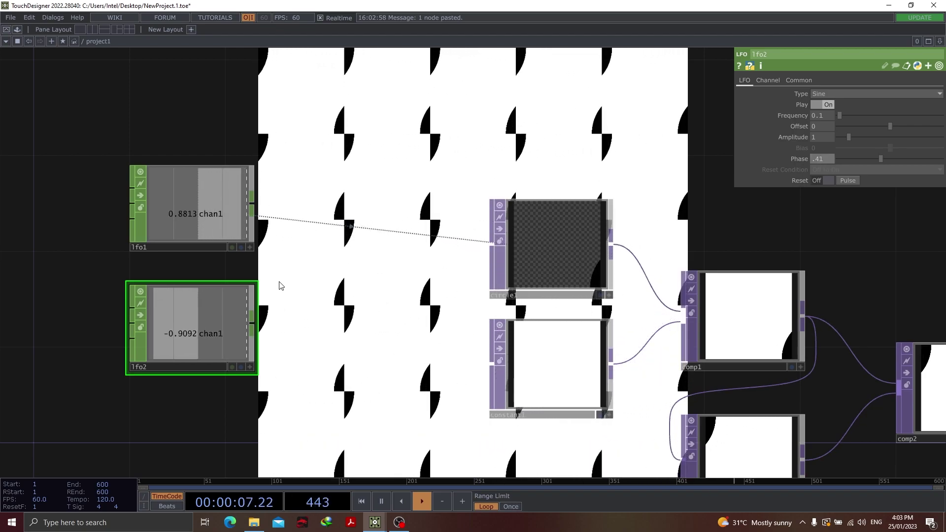
Export the second LFO's channel to the circle's vertical center value.
left_click(550, 242)
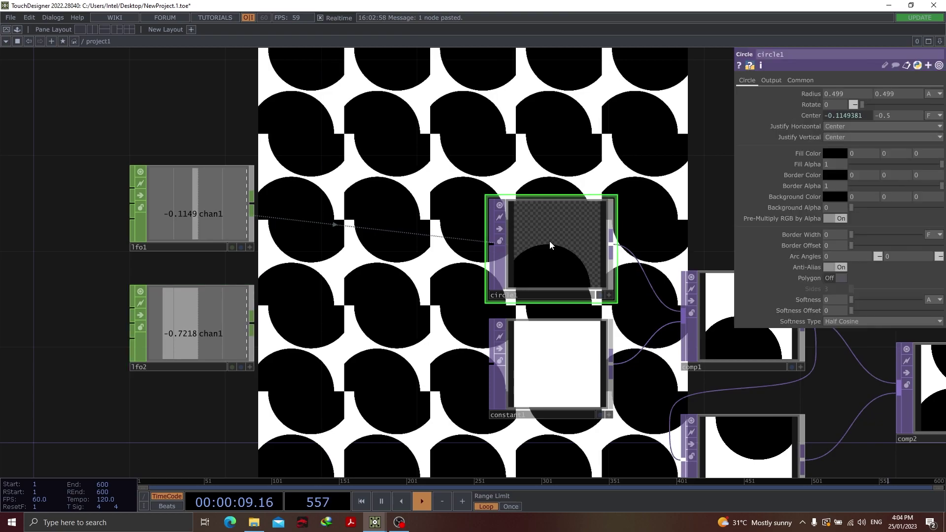
left_click(250, 366)
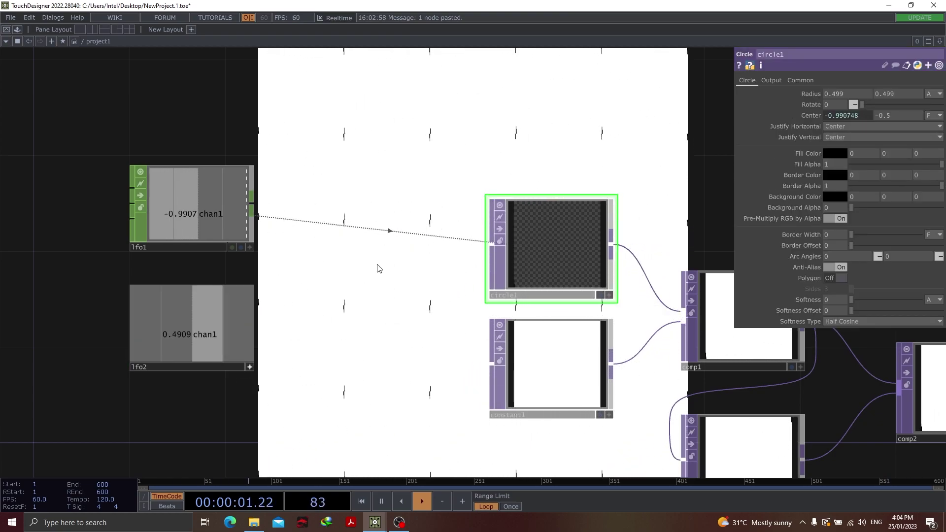
left_click(232, 316)
left_click_drag(232, 315, 905, 114)
left_click(904, 114)
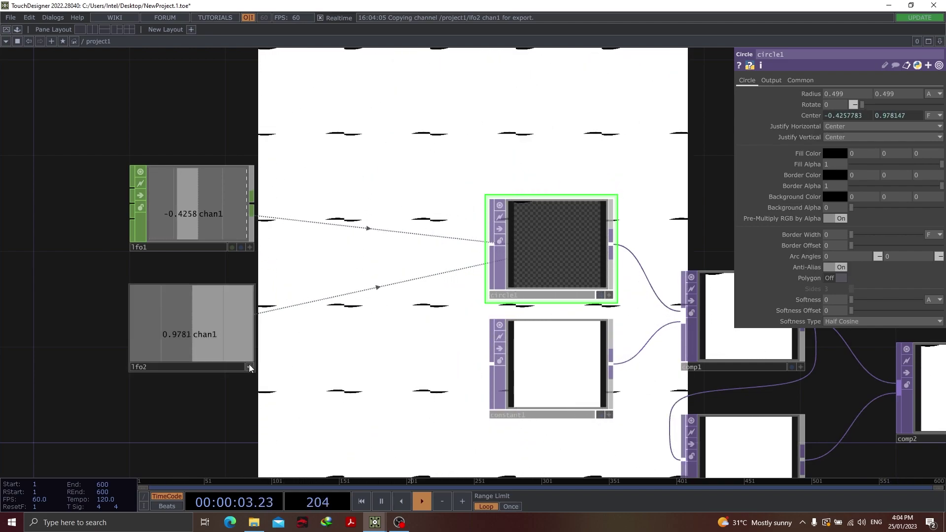
Move both LFOs further from the circle and add a Limit CHOP fed by the first LFO.
left_click_drag(117, 158, 112, 331)
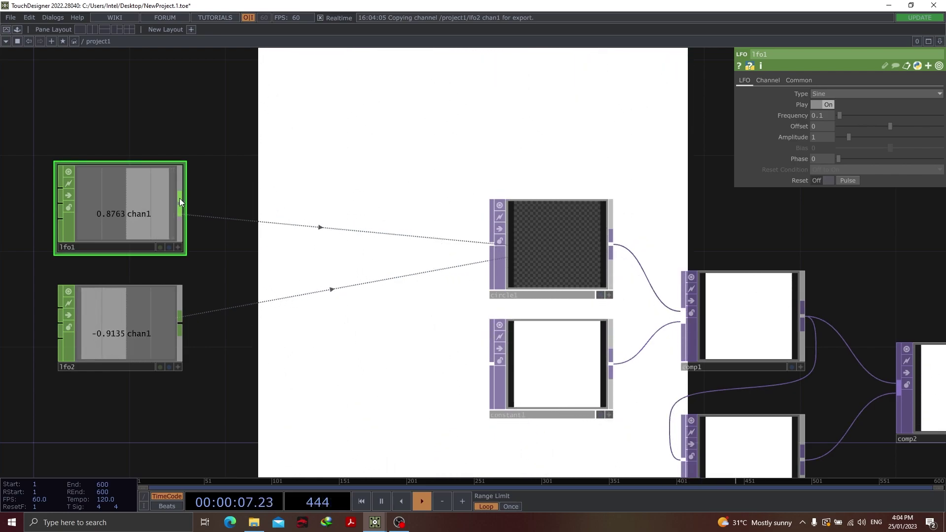
right_click(179, 198)
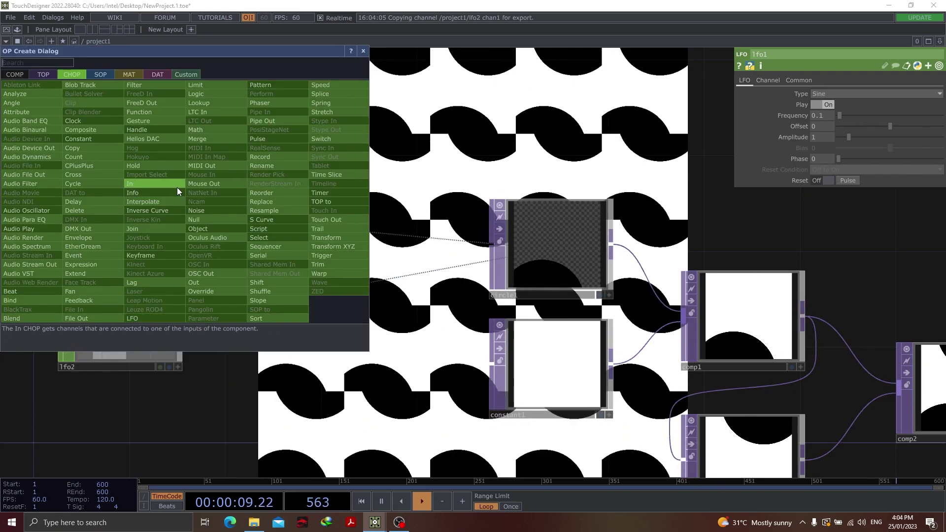
type("lim")
left_click(214, 85)
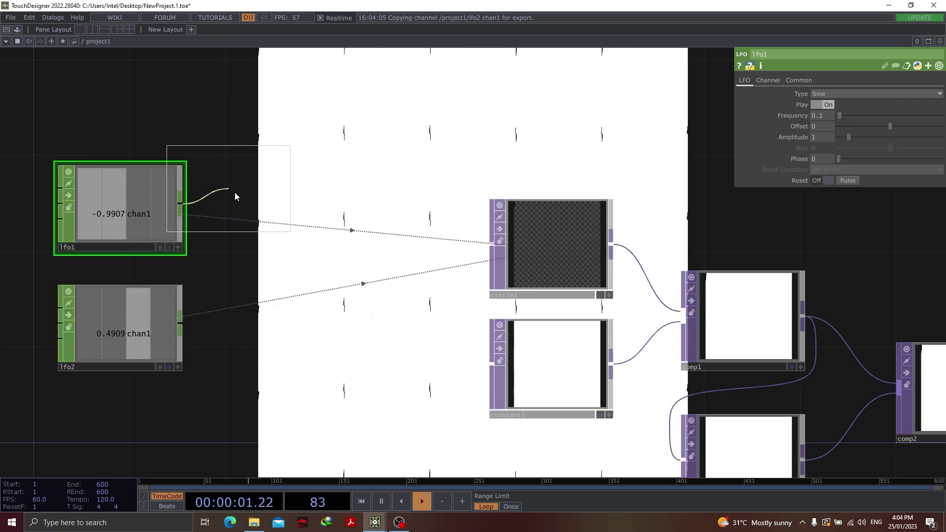
left_click(295, 201)
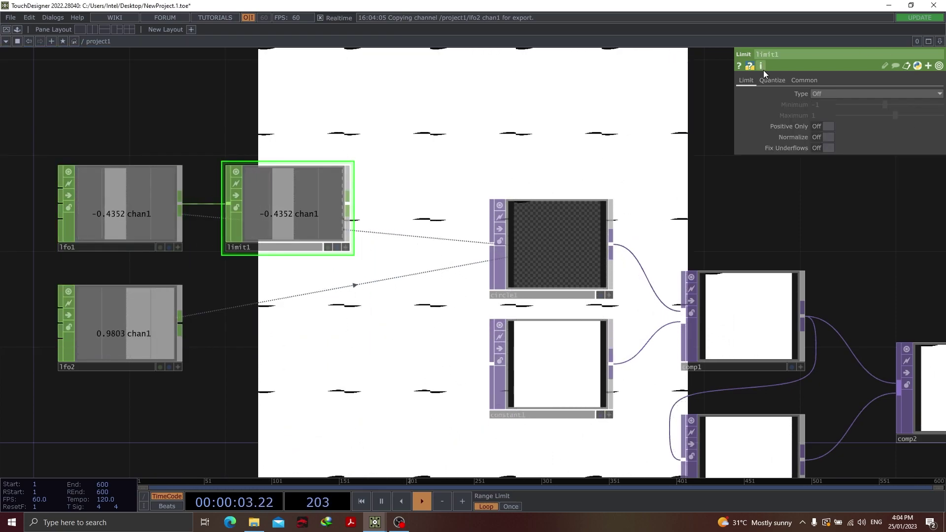
Set the Limit CHOP's type to Clamp with a minimum of -0.499 and a maximum of 0.499.
left_click(837, 93)
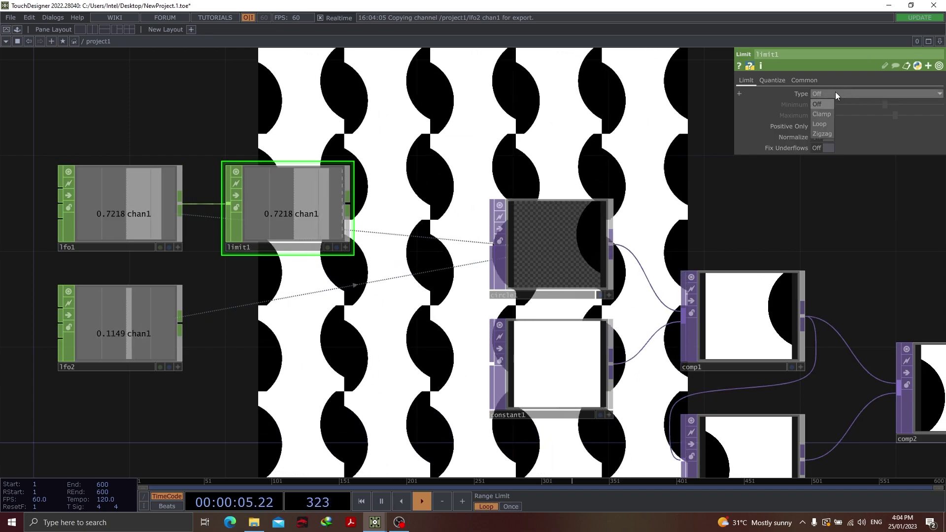
left_click(826, 114)
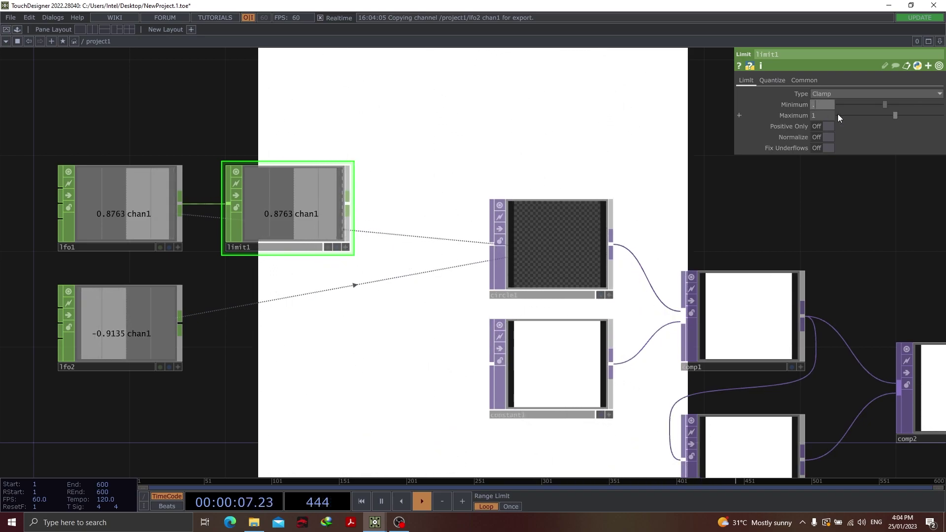
type("99")
key("Tab")
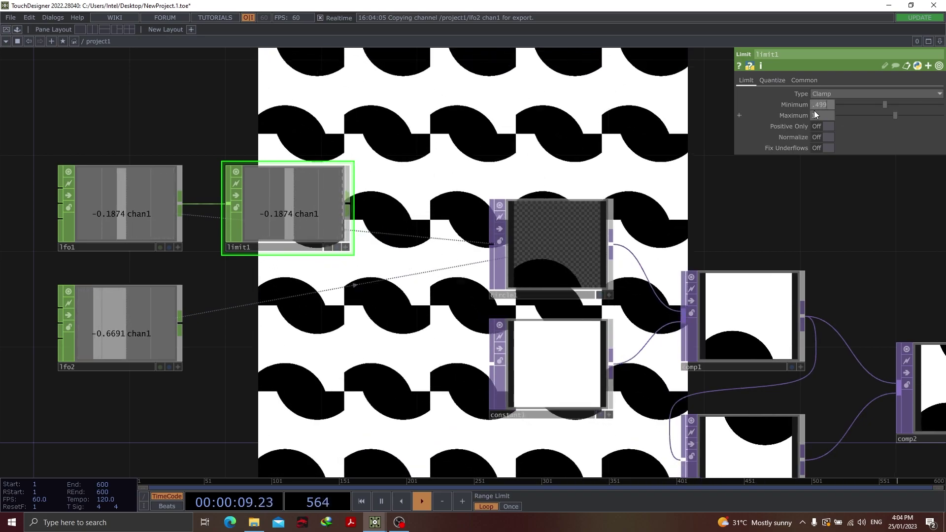
left_click(817, 106)
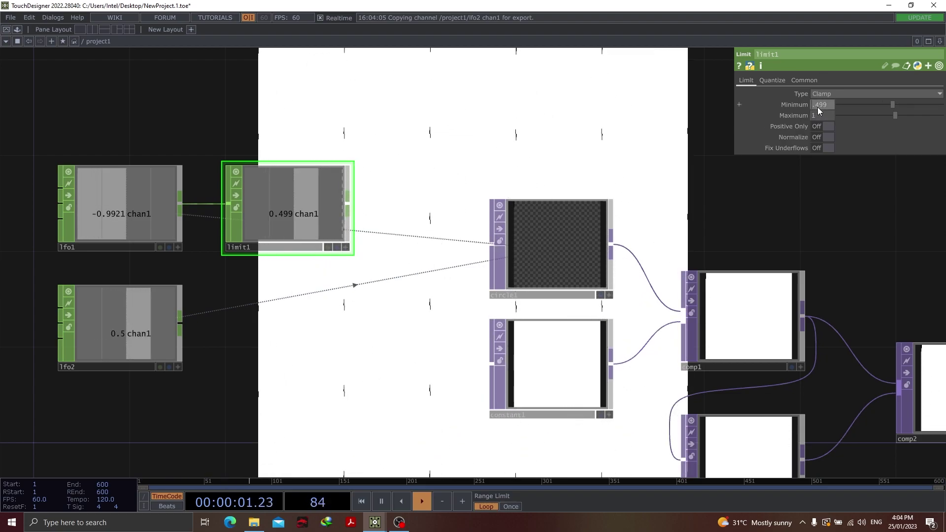
type("-")
key("Tab")
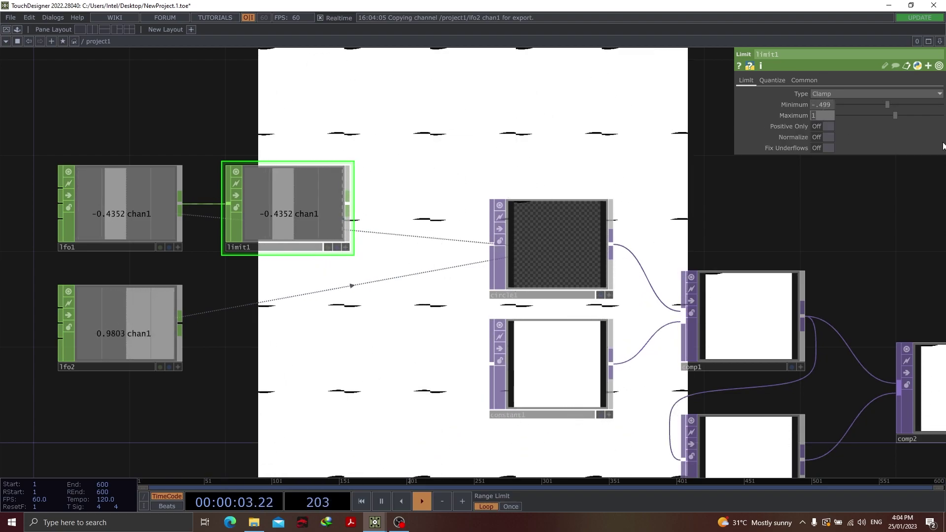
type(".499")
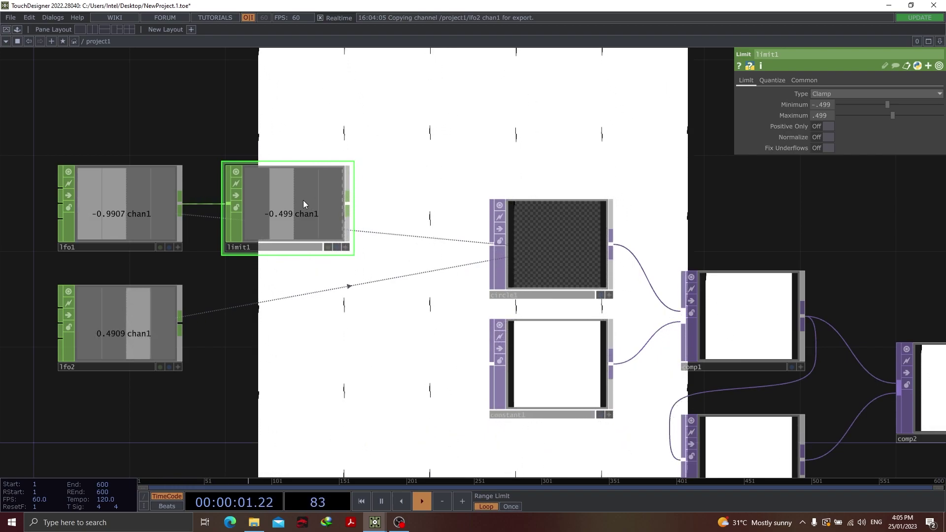
Duplicate the Limit CHOP below the original and feed the copy from the second LFO.
key("ctrl+c")
key("ctrl+v")
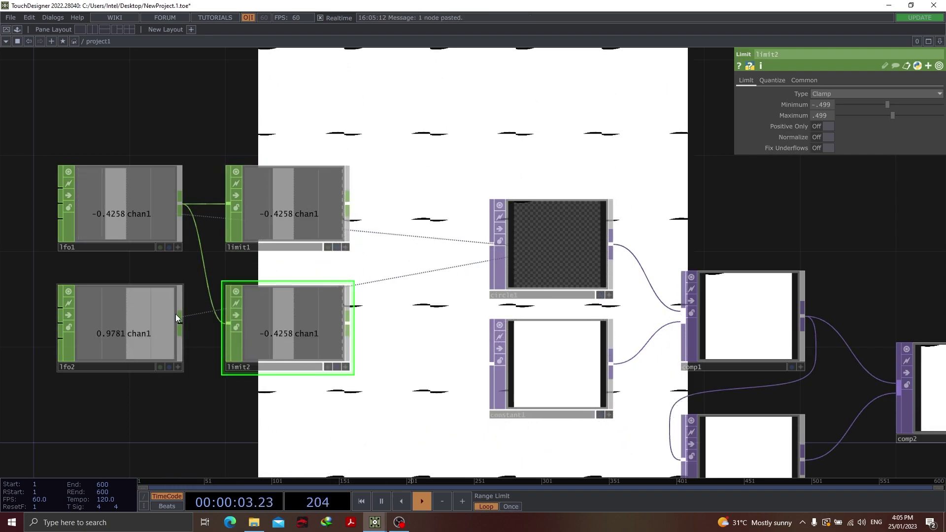
left_click_drag(181, 324, 228, 324)
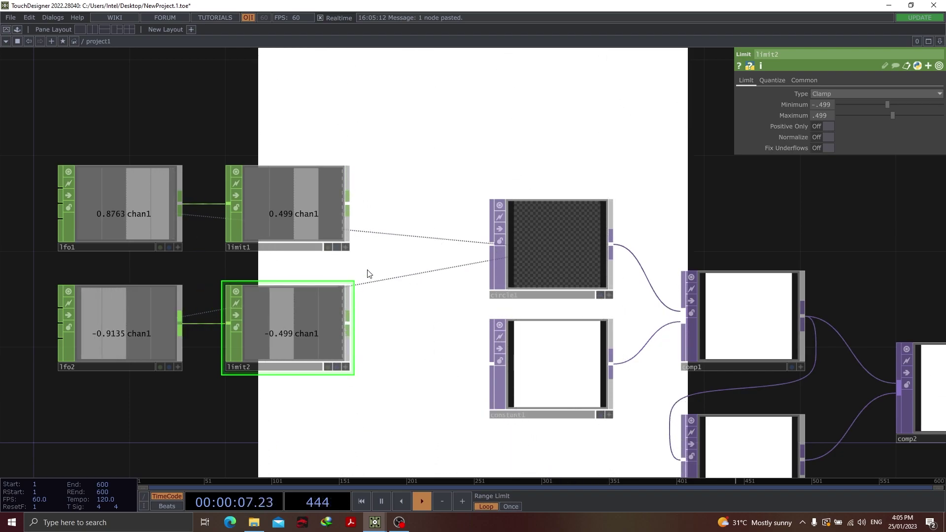
left_click(546, 246)
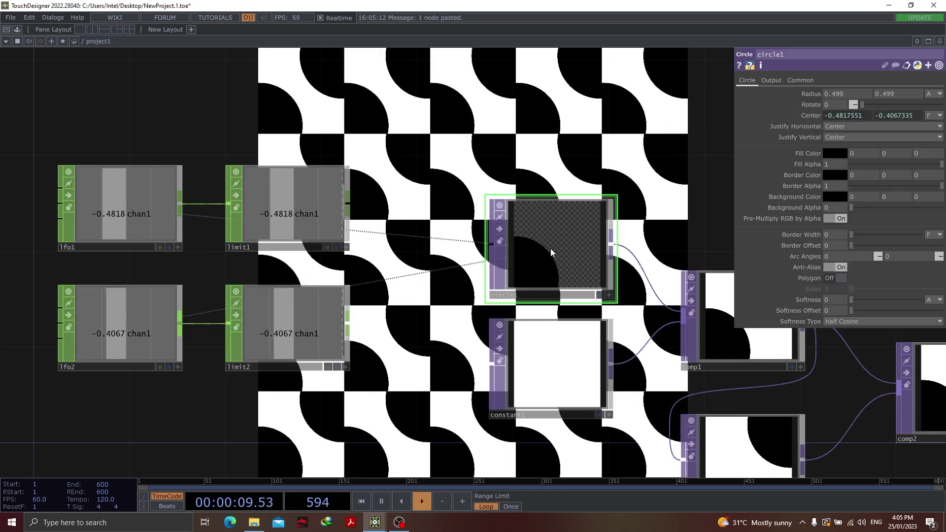
left_click(346, 249)
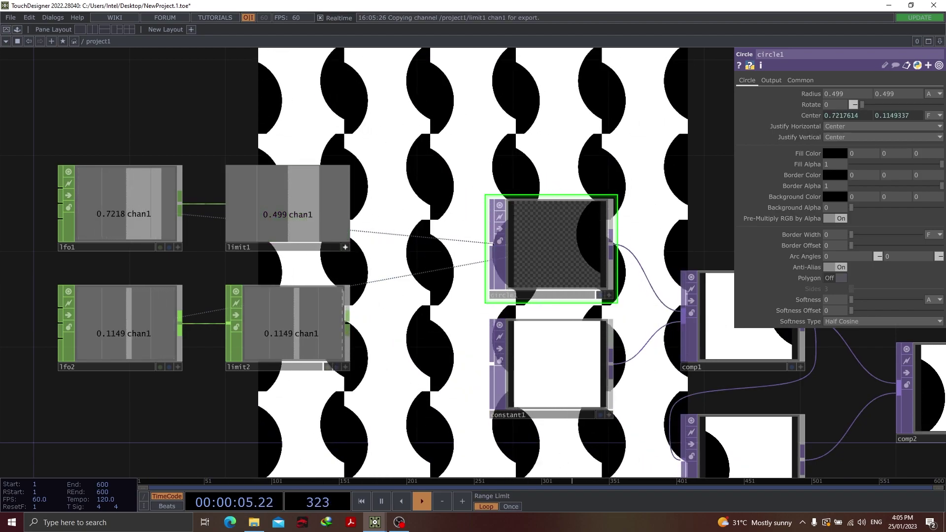
left_click_drag(346, 249, 846, 114)
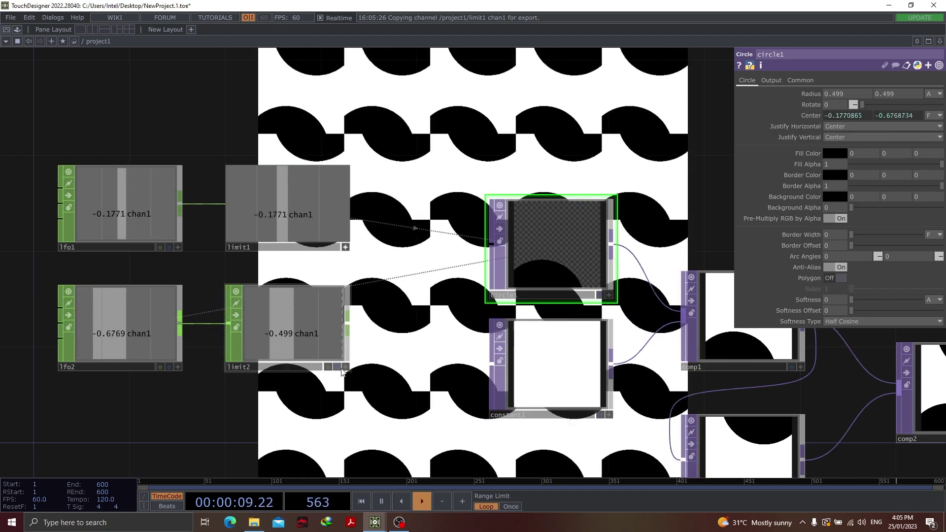
left_click(345, 367)
left_click_drag(345, 367, 895, 115)
left_click(911, 111)
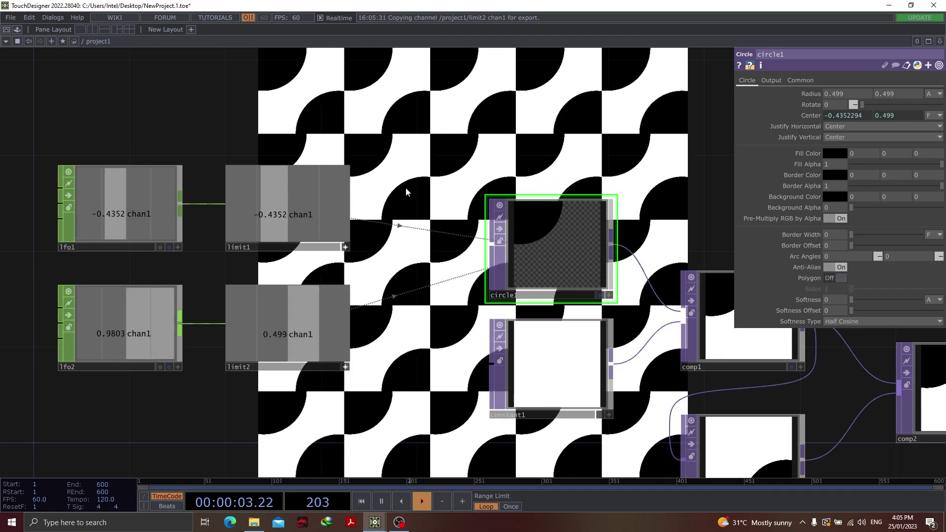
Set the second LFO's amplitude to 1.5.
left_click_drag(406, 188, 372, 274)
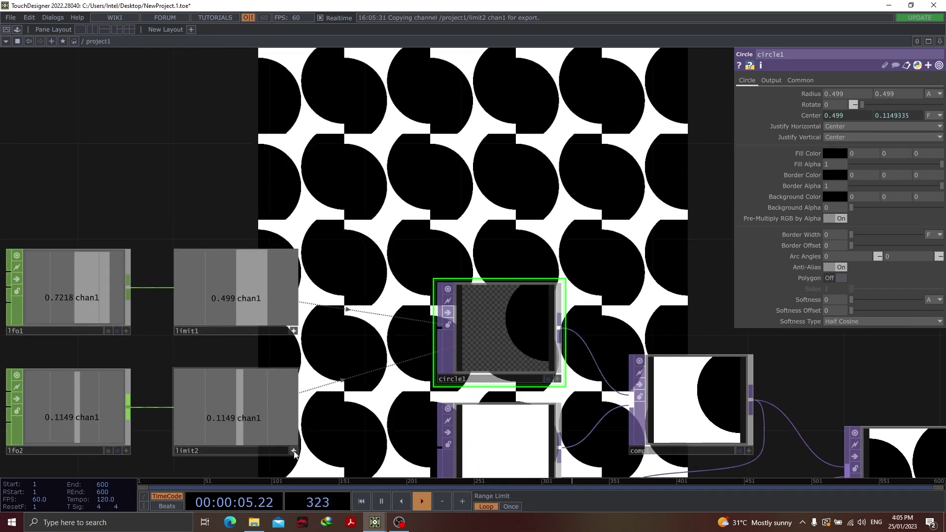
left_click_drag(374, 229, 394, 199)
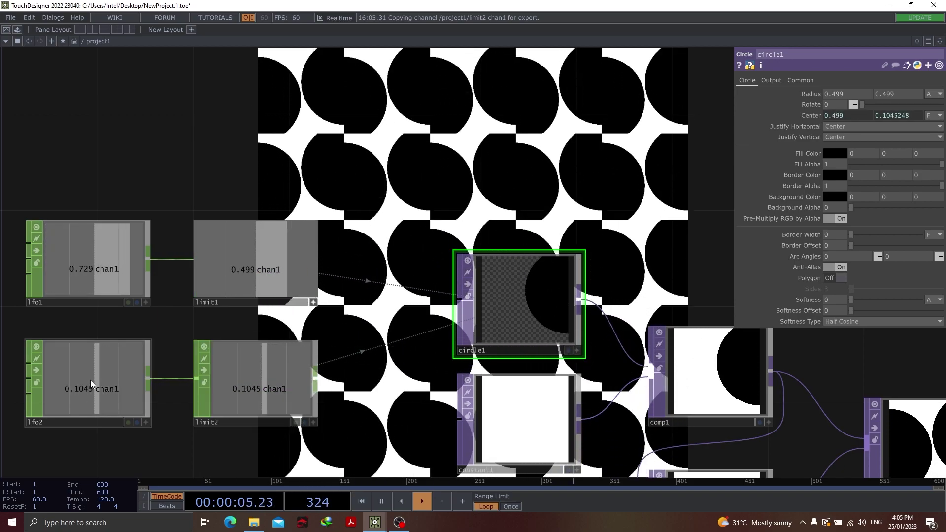
left_click(90, 380)
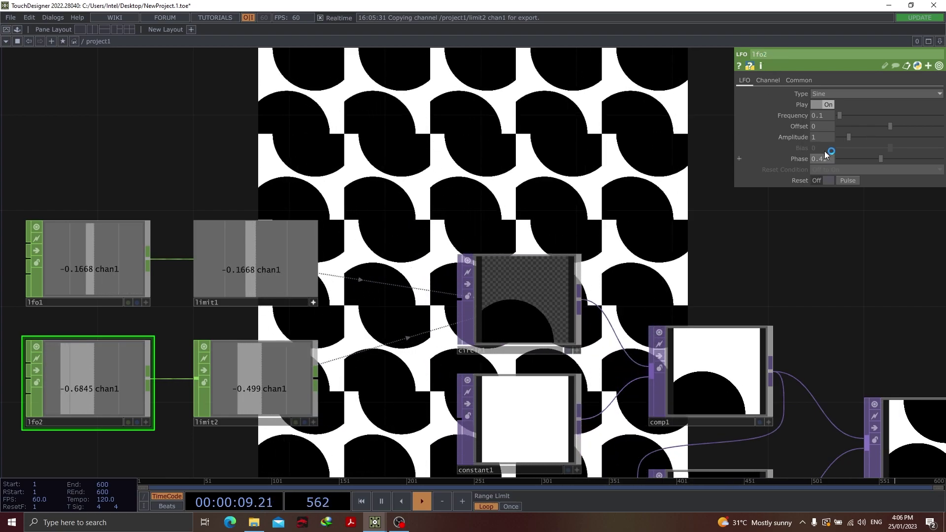
left_click(817, 137)
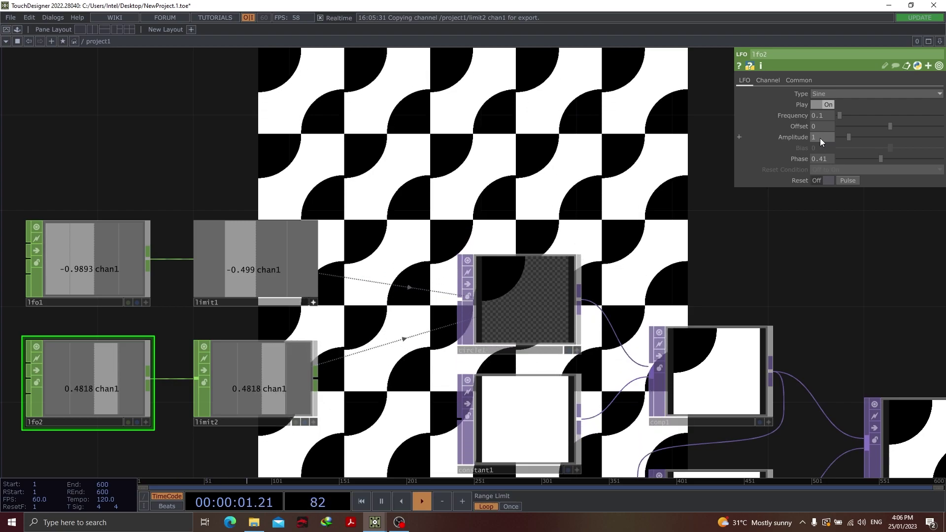
type(".5")
key("Return")
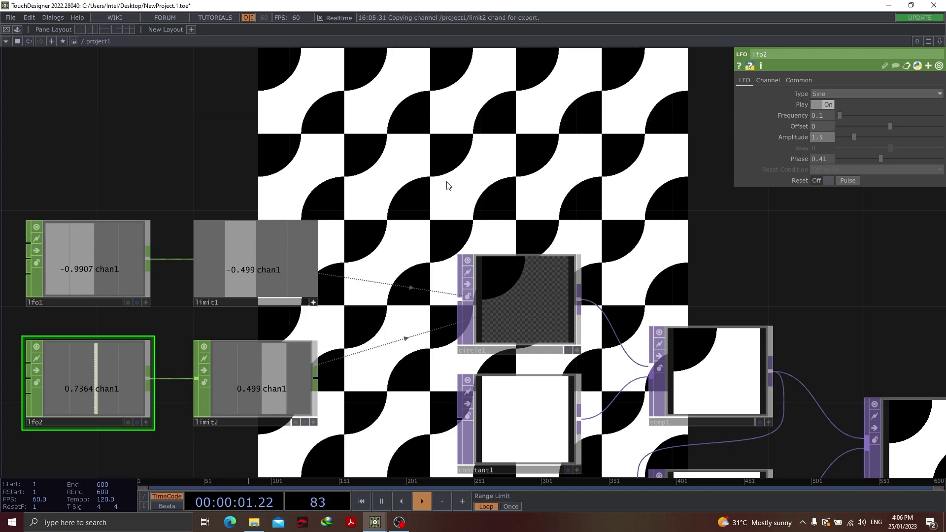
Move the final Transform TOP further away from the second Composite to make room between them.
scroll(585, 185, "down", 4)
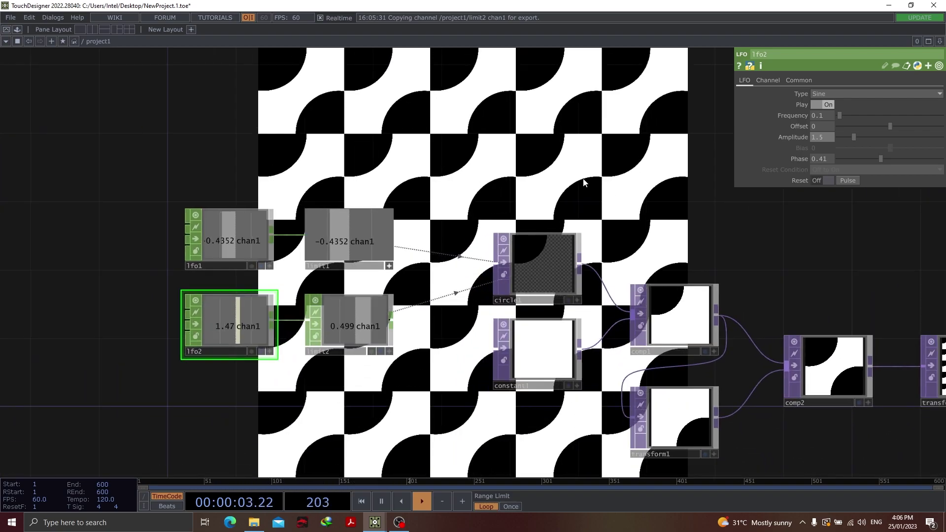
scroll(638, 208, "right", 10)
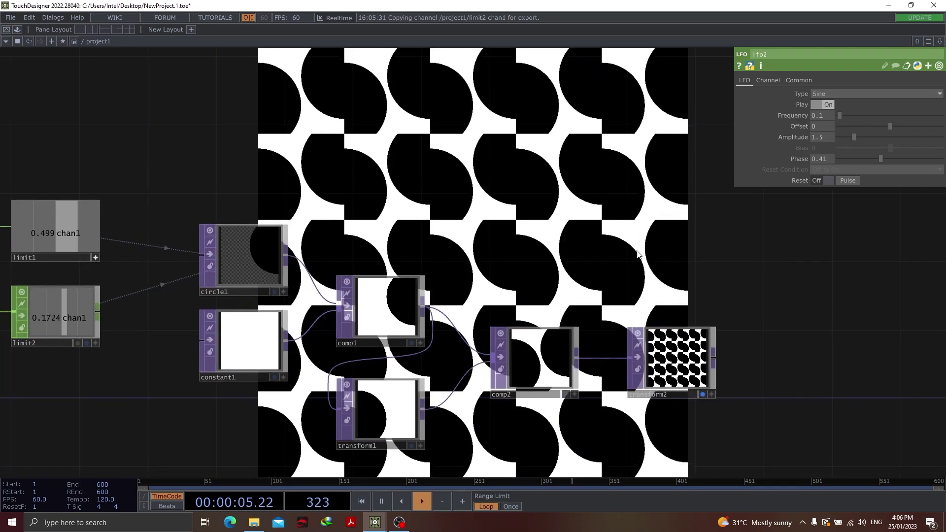
scroll(545, 281, "down", 3)
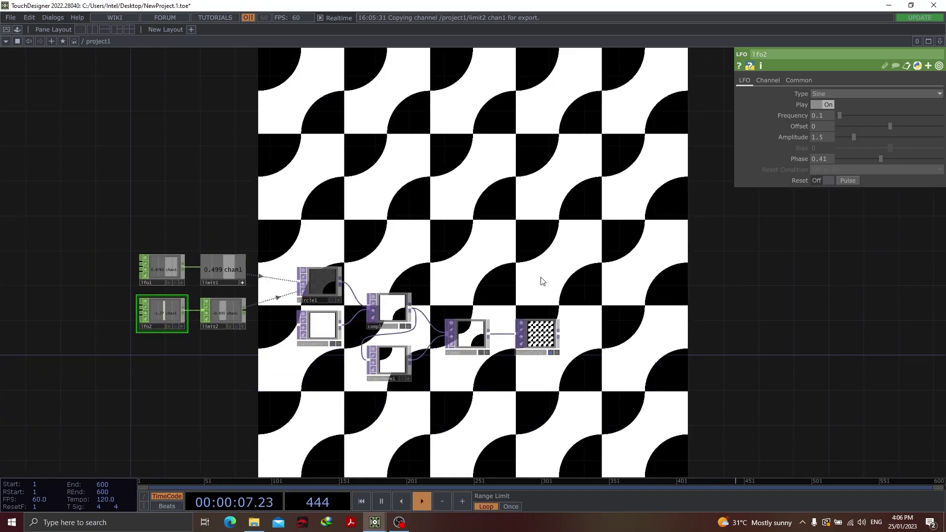
key("space")
scroll(447, 336, "up", 5)
scroll(447, 337, "right", 4)
scroll(447, 337, "up", 2)
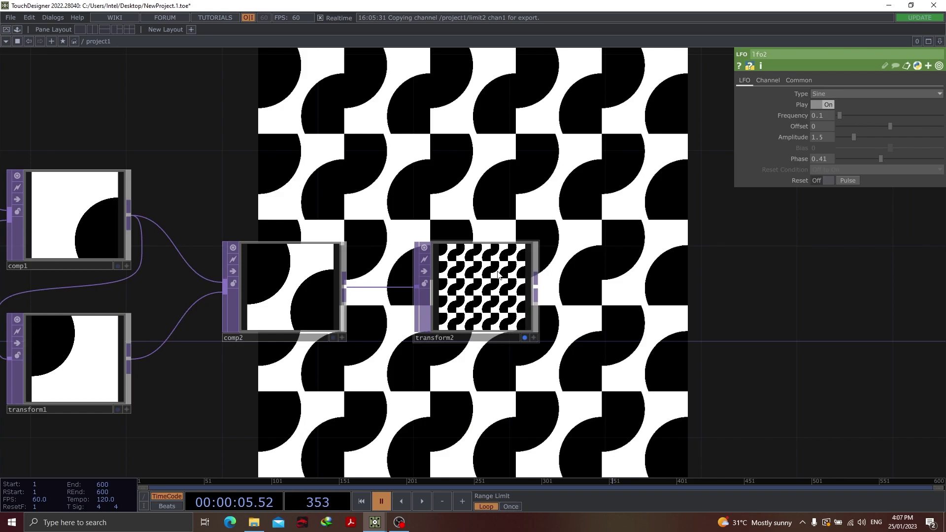
left_click_drag(475, 294, 667, 294)
left_click(421, 501)
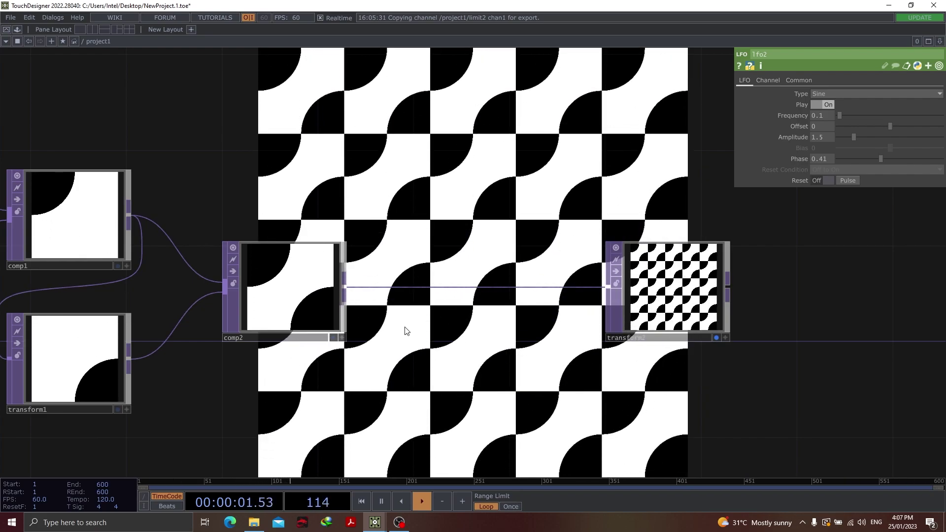
scroll(340, 305, "down", 3)
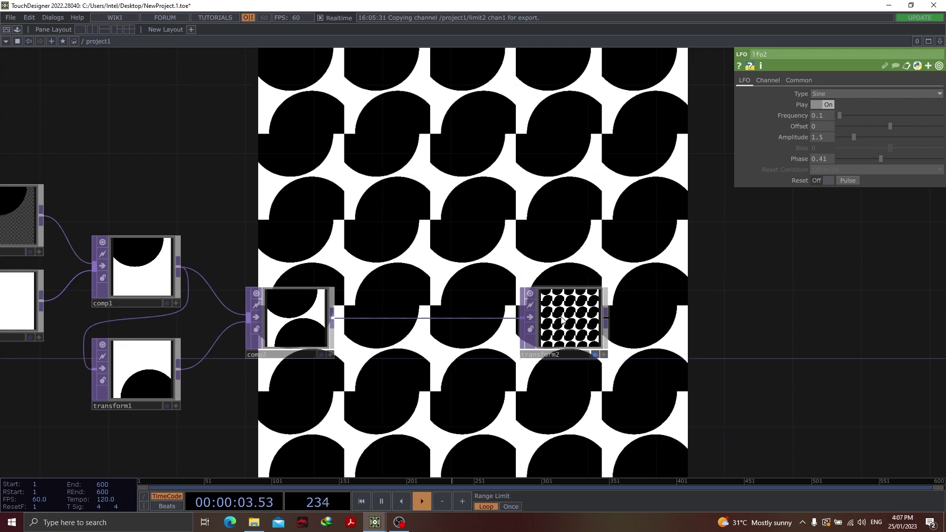
left_click_drag(541, 315, 663, 315)
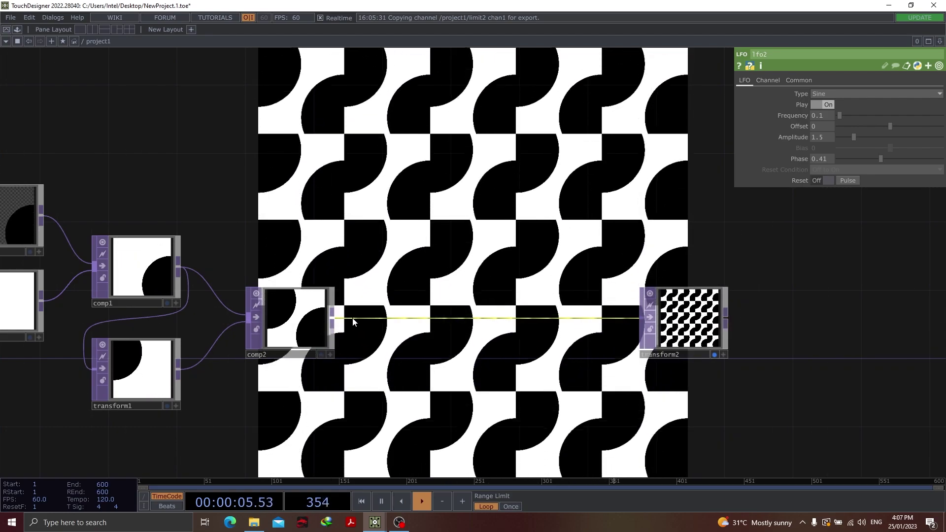
Insert a Transform TOP on the wire between the second Composite and the final Transform.
right_click(380, 320)
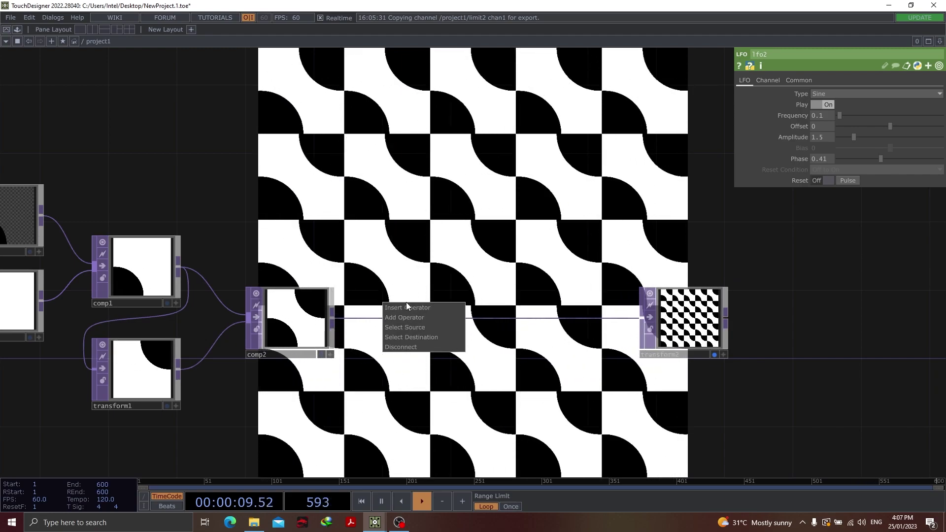
left_click(407, 308)
type("tr")
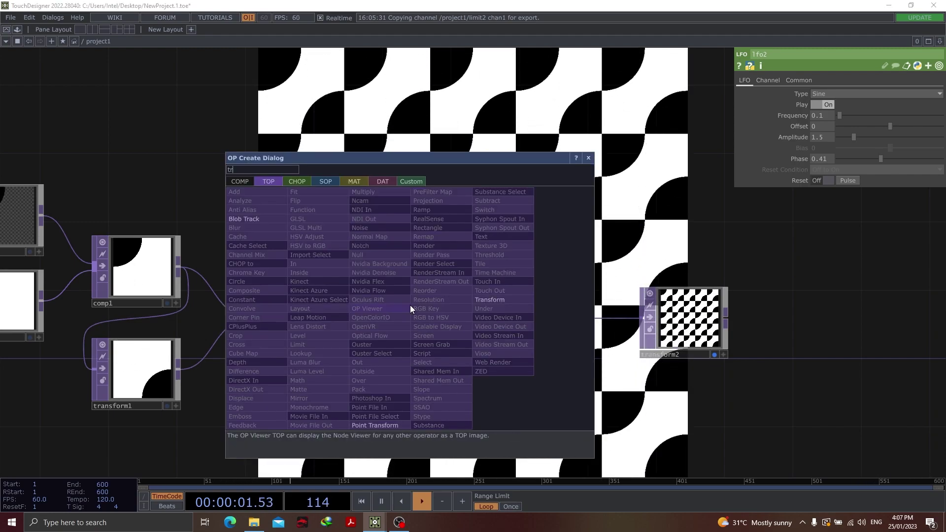
left_click(480, 301)
left_click(449, 259)
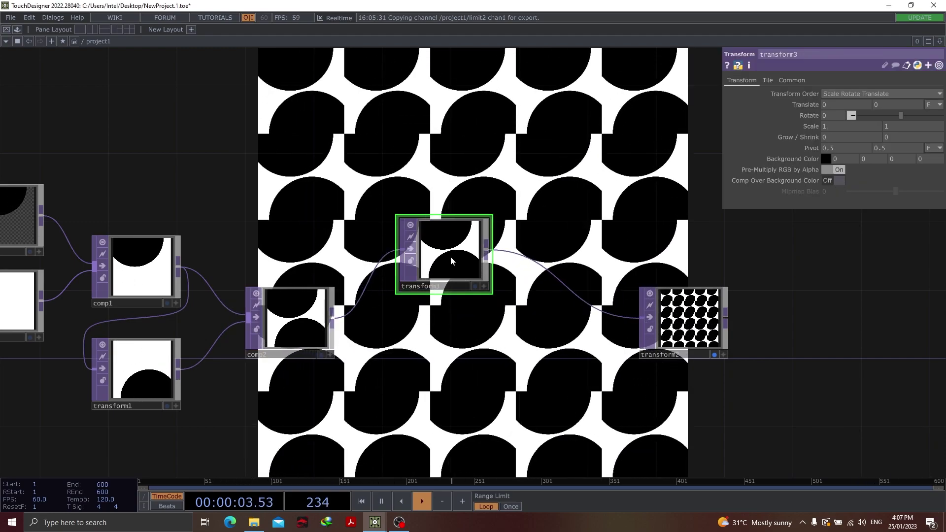
Duplicate the inserted Transform three times, keeping every copy fed by the second Composite.
key("ctrl+c")
key("ctrl+v")
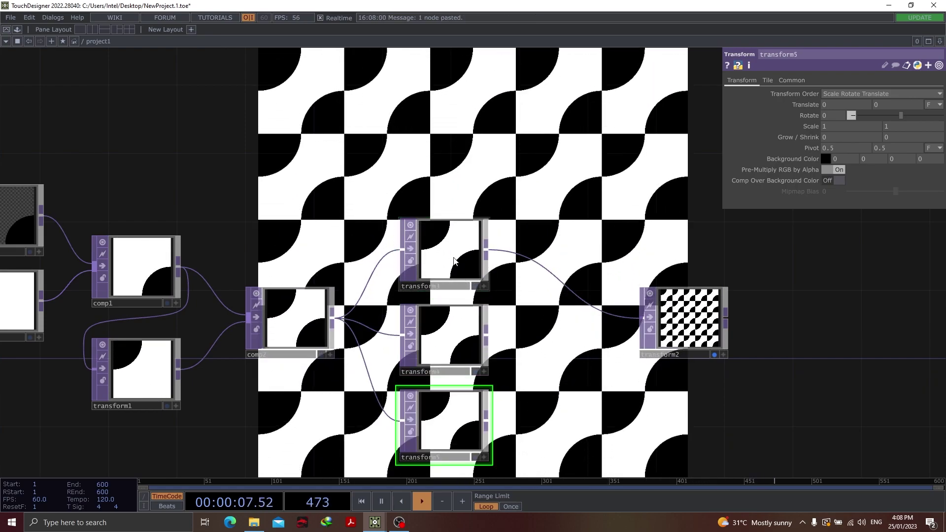
key("ctrl+v")
Set the scale of all four stacked Transform TOPs to 0.5 in both directions at once.
left_click_drag(544, 384, 469, 274)
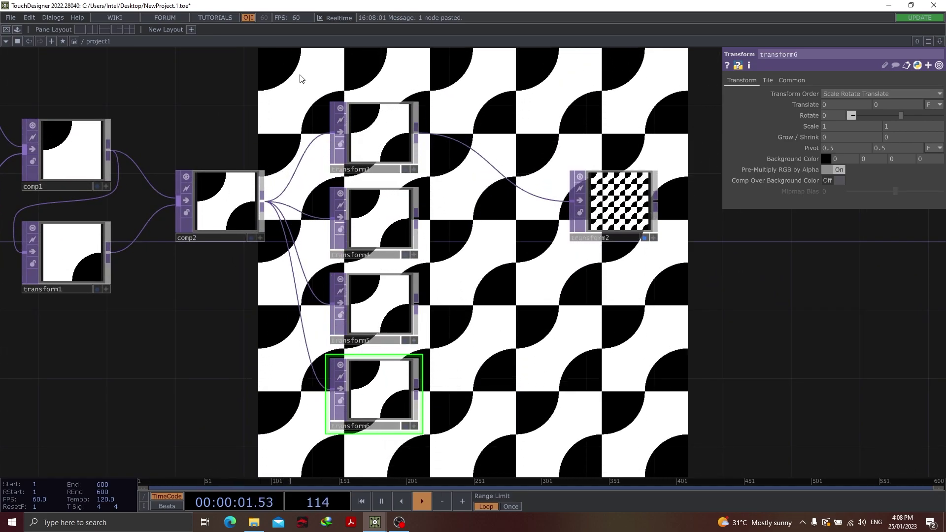
left_click_drag(374, 422, 373, 446)
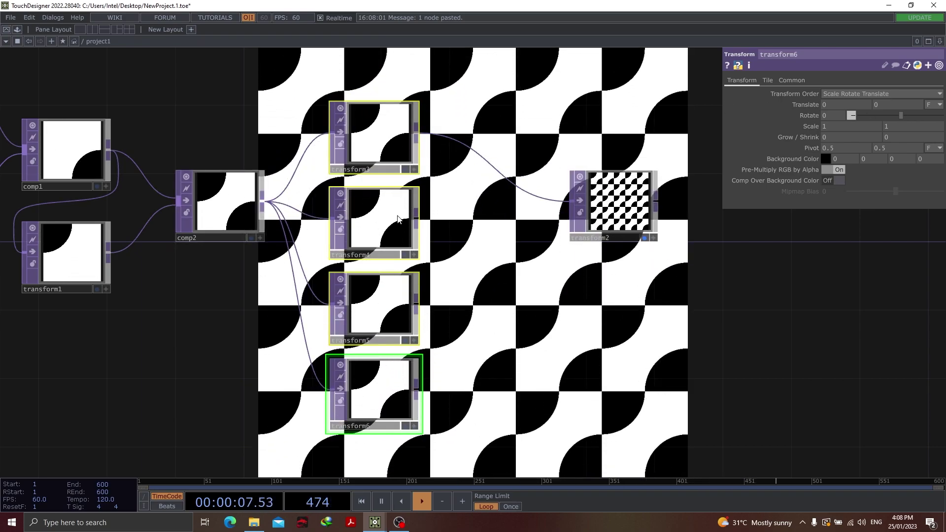
middle_click_drag(815, 125, 788, 127)
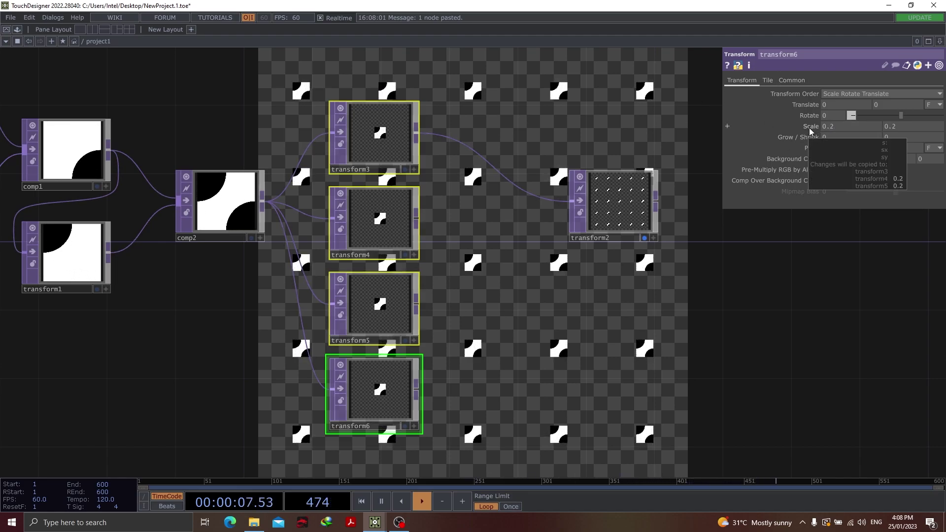
mouse_move(808, 128)
middle_mouse_down()
mouse_move(818, 116)
mouse_move(812, 107)
mouse_move(808, 118)
middle_mouse_up()
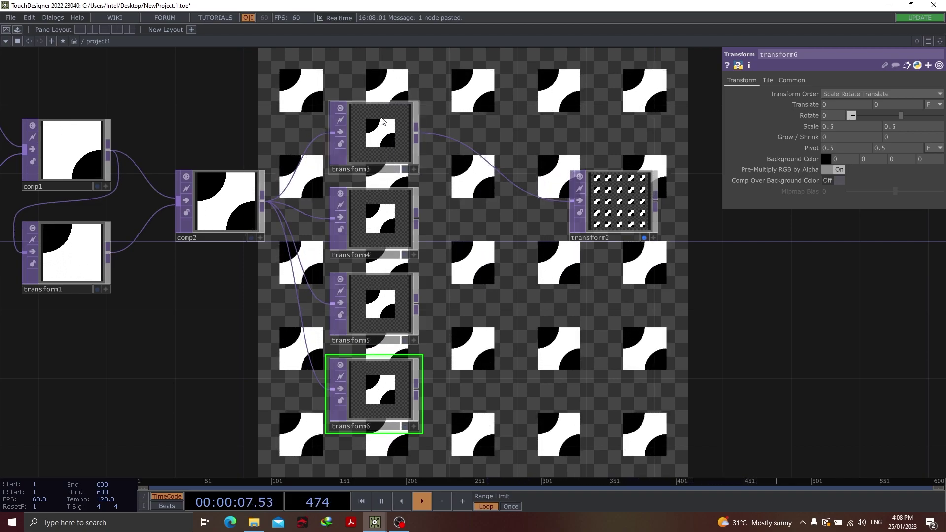
Set the horizontal translate of the uppermost stacked Transform to -0.25.
left_click(389, 149)
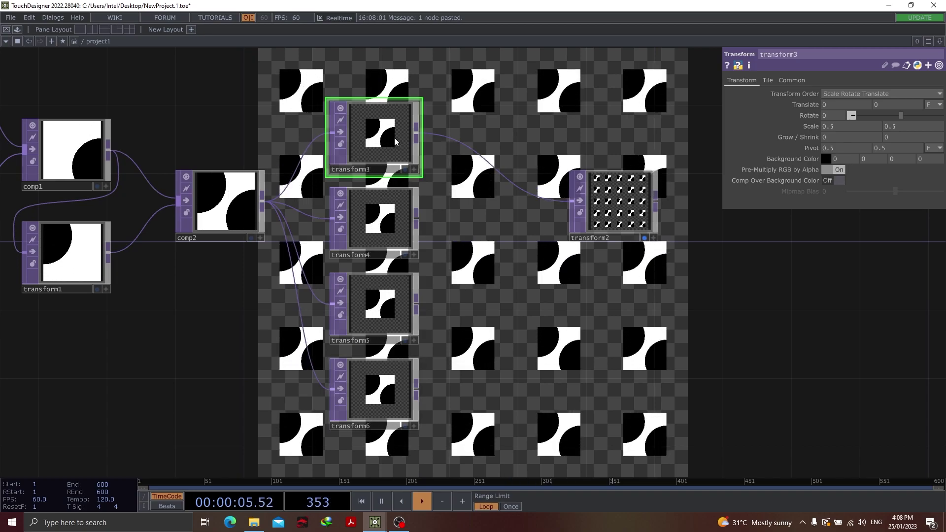
middle_click_drag(834, 104, 833, 85)
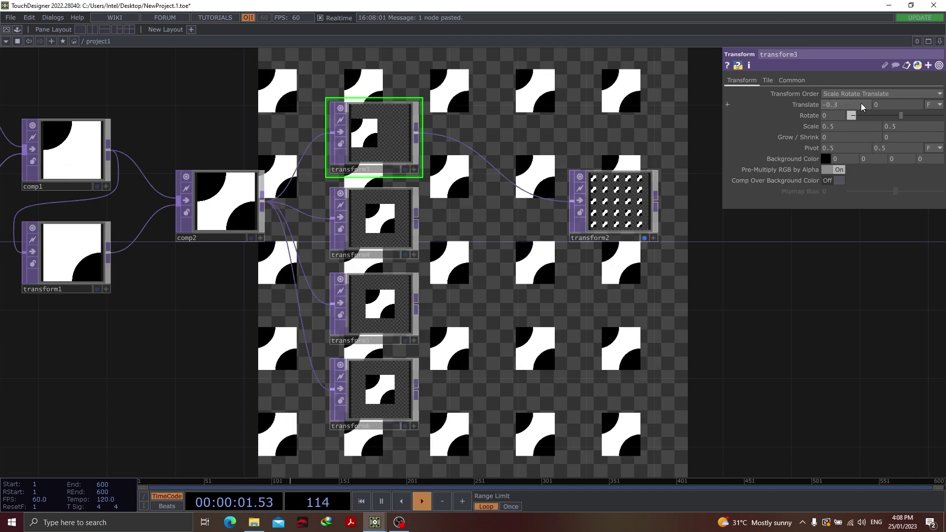
left_click(834, 105)
type("-0.25")
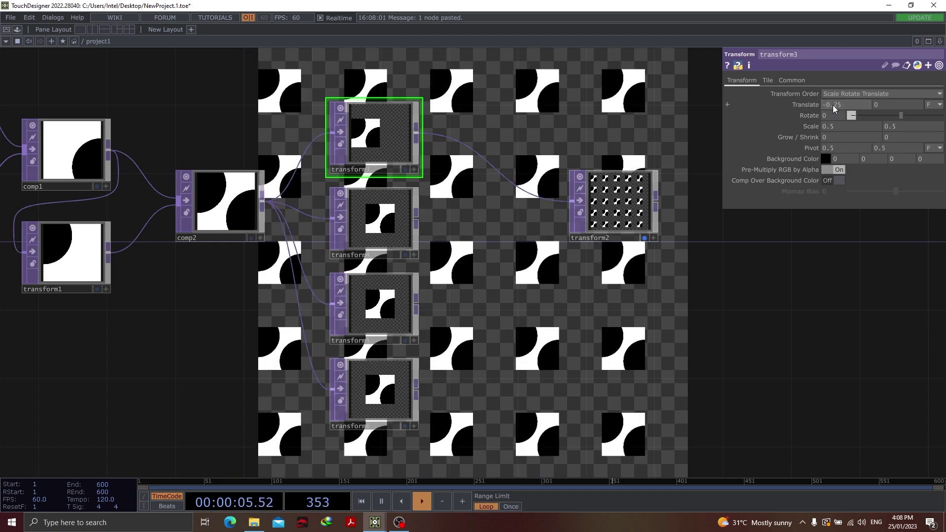
Set the vertical translate of the uppermost stacked Transform to 0.25.
key("Tab")
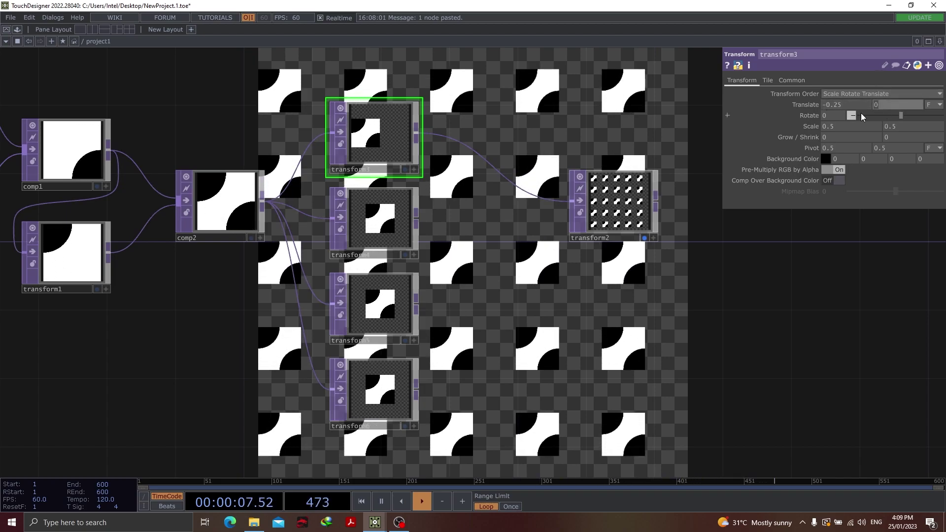
type(".2")
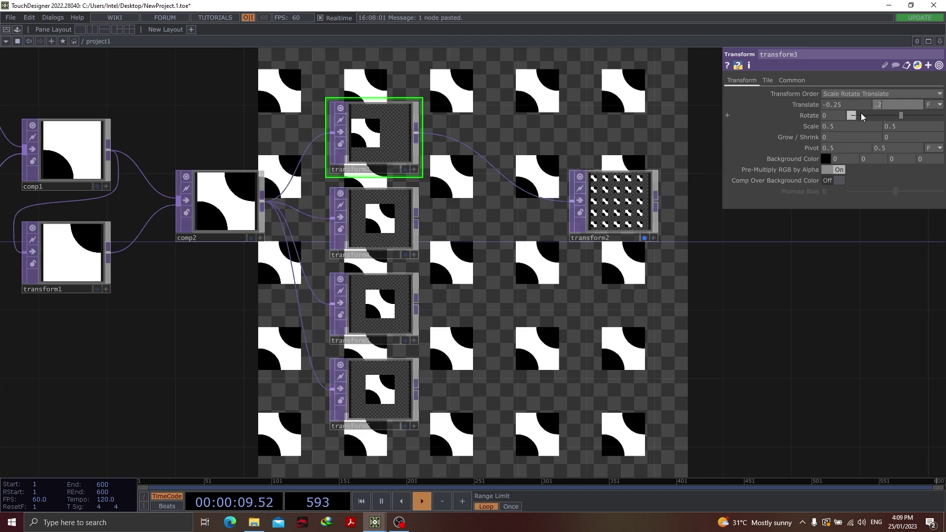
type("5")
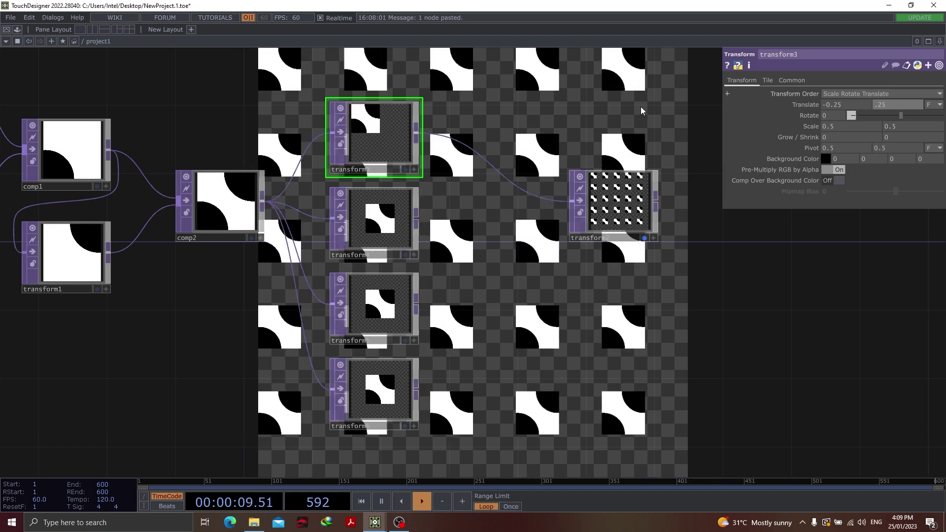
Set the second stacked Transform's translate to 0.25 horizontally and -0.25 vertically.
left_click(375, 219)
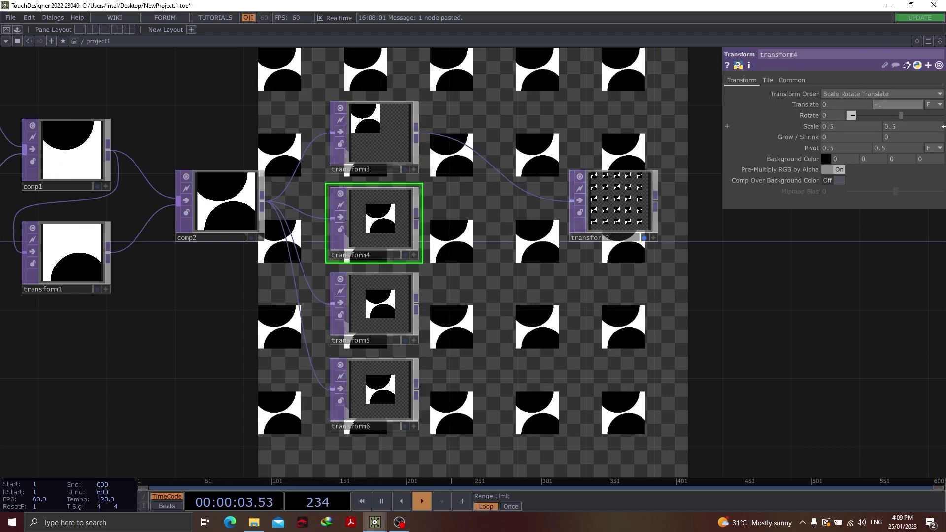
type(".25")
key("Return")
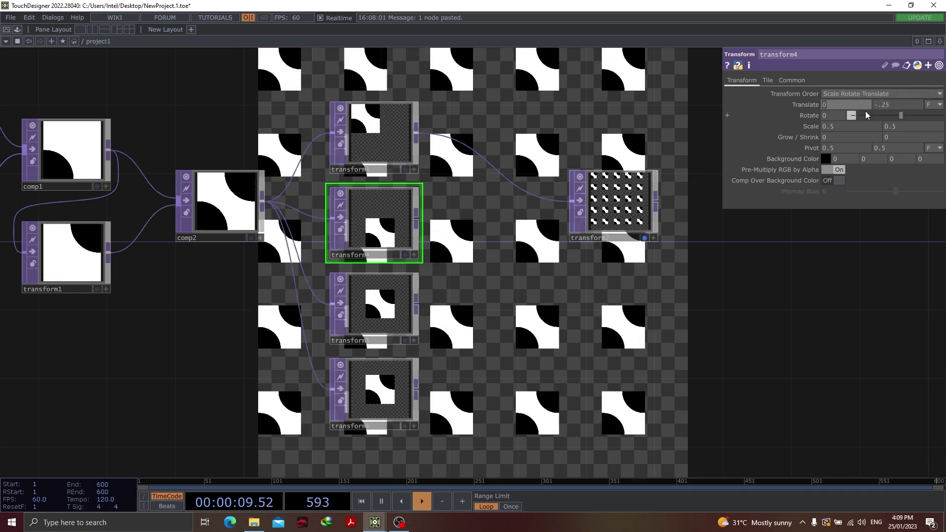
type(".25")
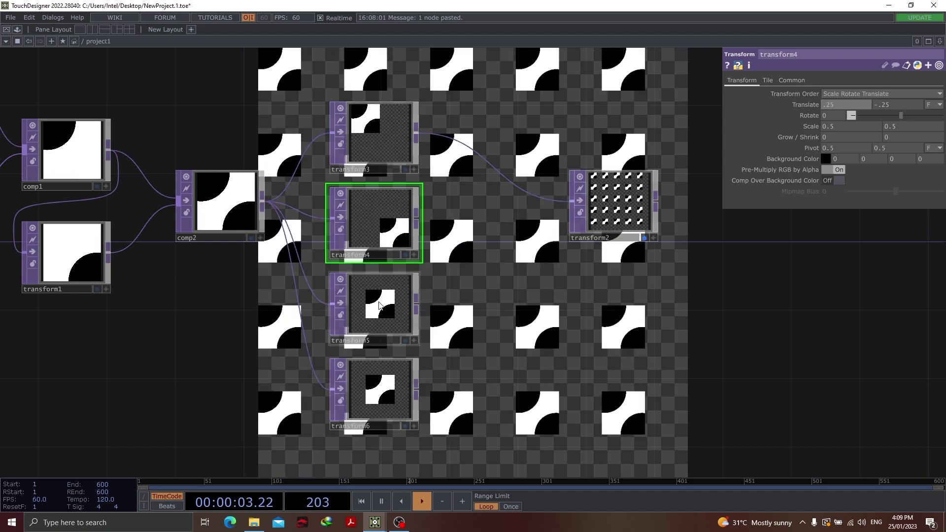
Set the third stacked Transform's translate to -0.25 in both directions.
left_click(379, 306)
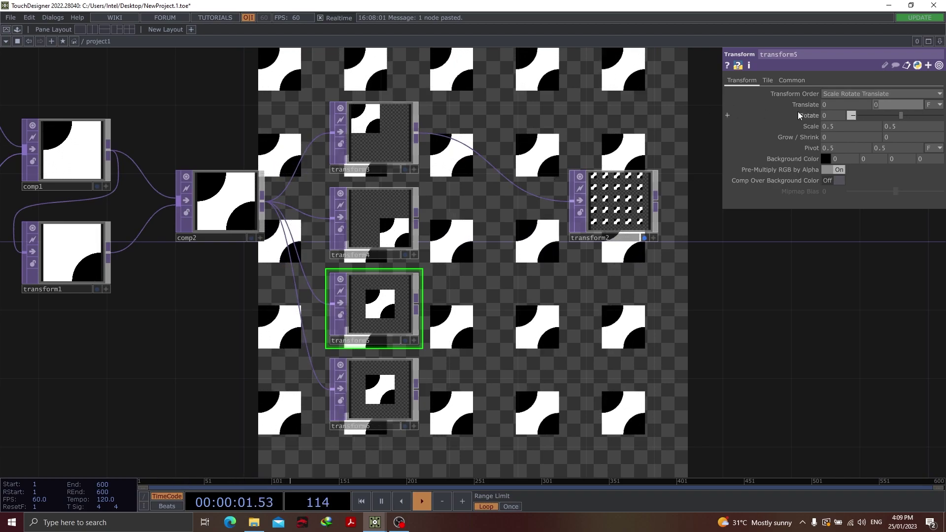
type("-.25")
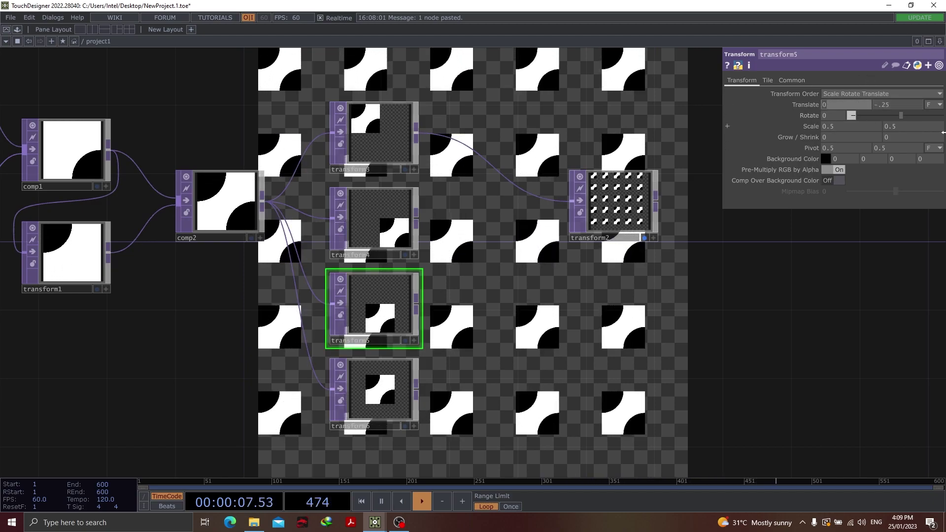
type("-.25")
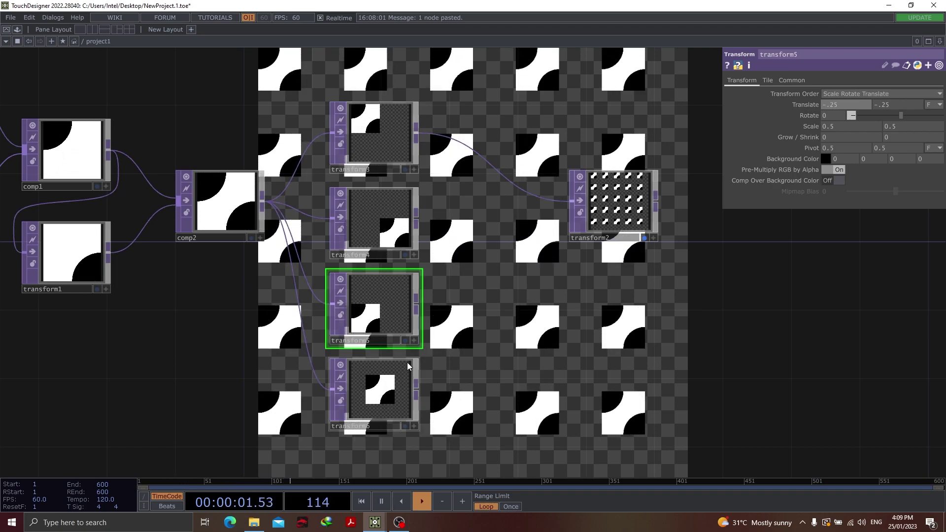
Set the lowest stacked Transform's translate to 0.25 in both directions.
left_click(378, 398)
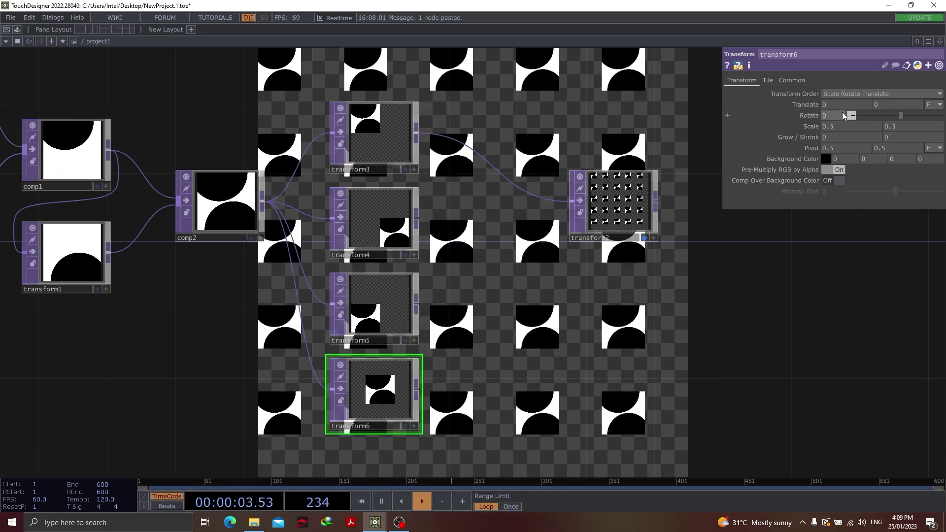
left_click(894, 107)
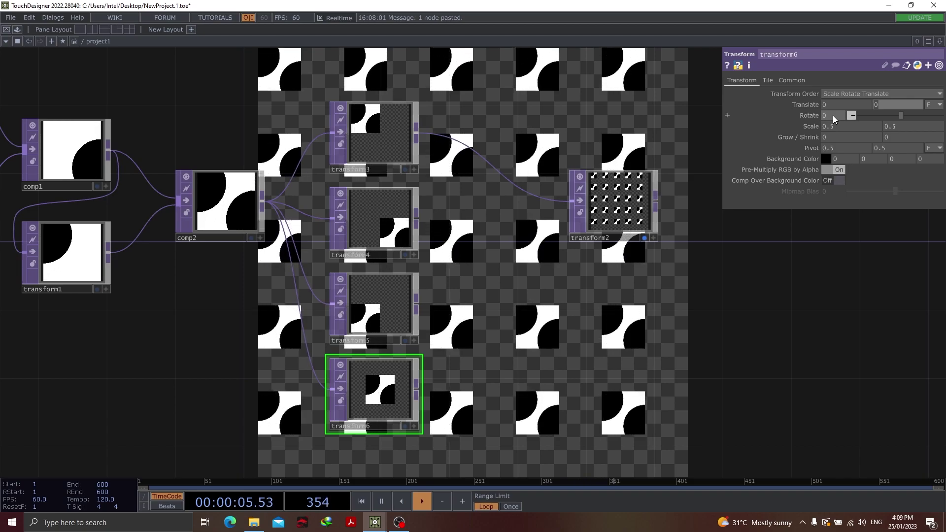
type(".25")
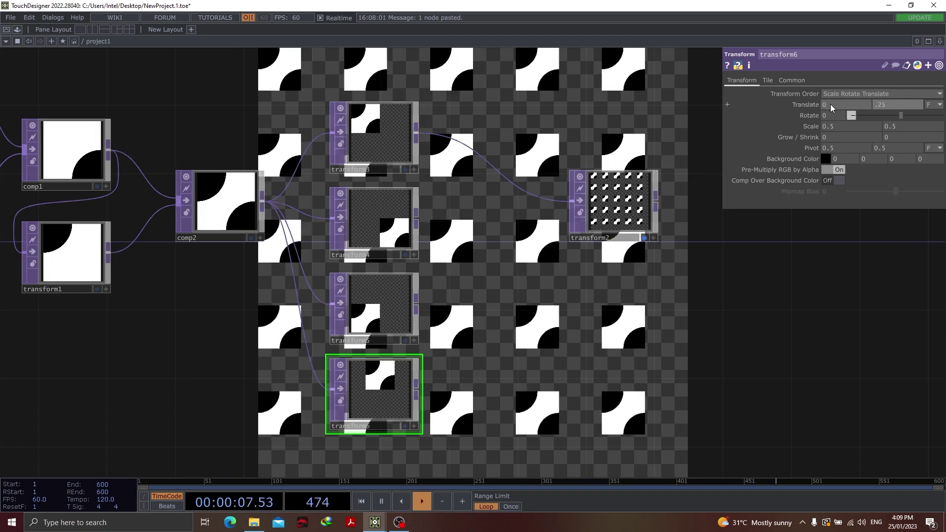
left_click(830, 104)
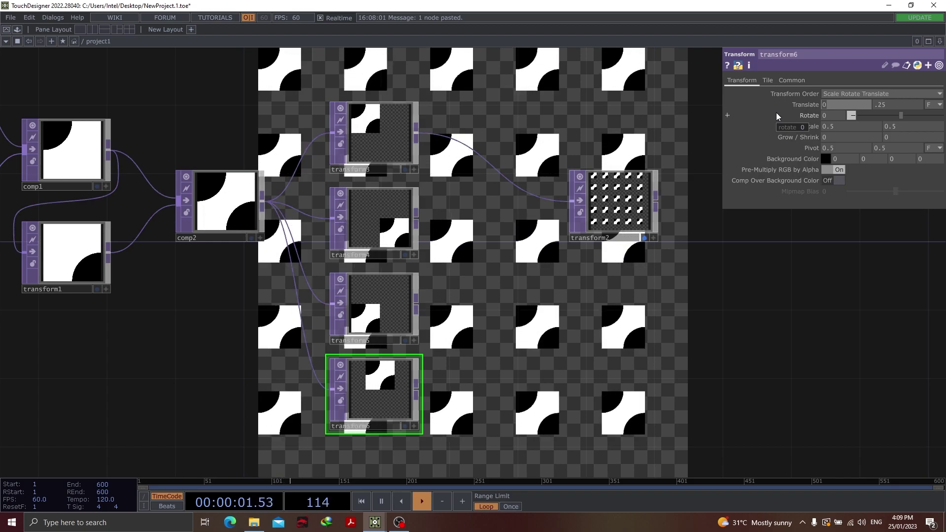
type(".25")
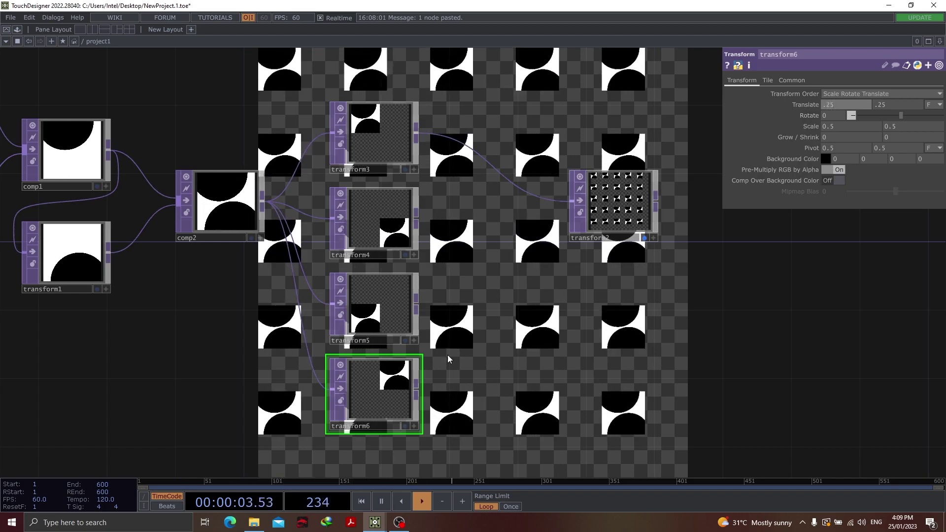
Move the final Transform farther from the stack and insert a Composite TOP on the wire feeding it.
left_click_drag(488, 346, 399, 372)
left_click_drag(542, 224, 695, 224)
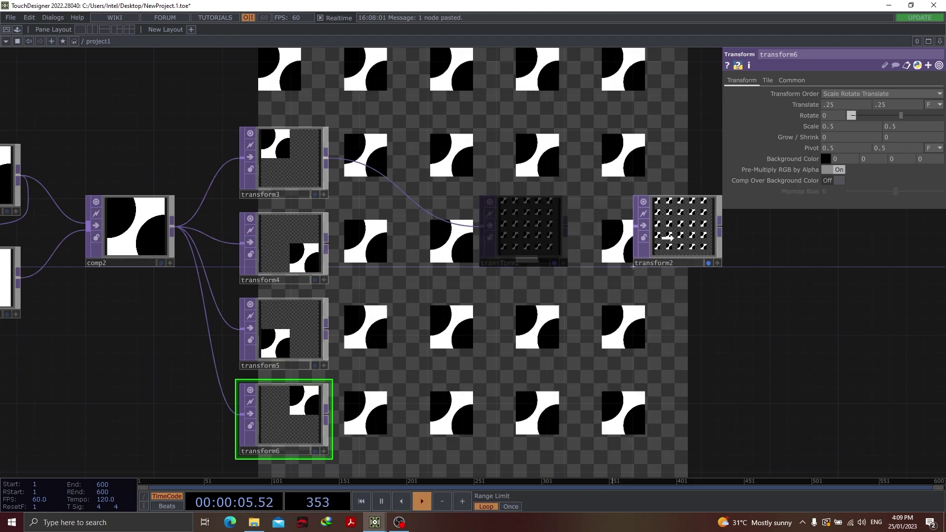
right_click(482, 193)
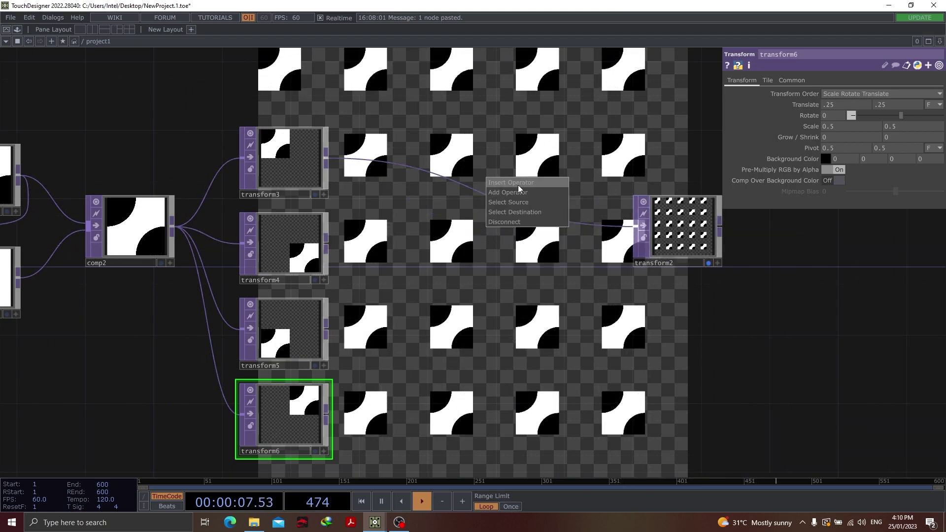
left_click(518, 185)
type("com")
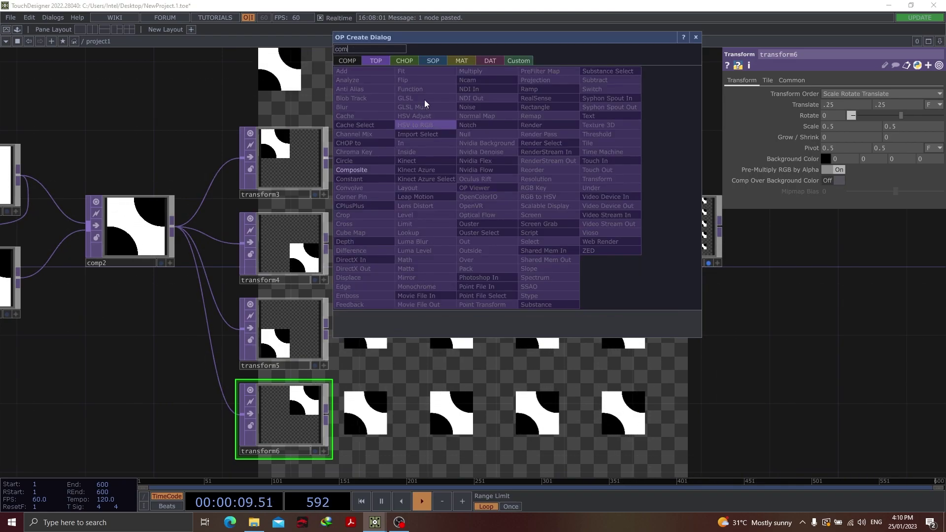
left_click(373, 169)
left_click(477, 282)
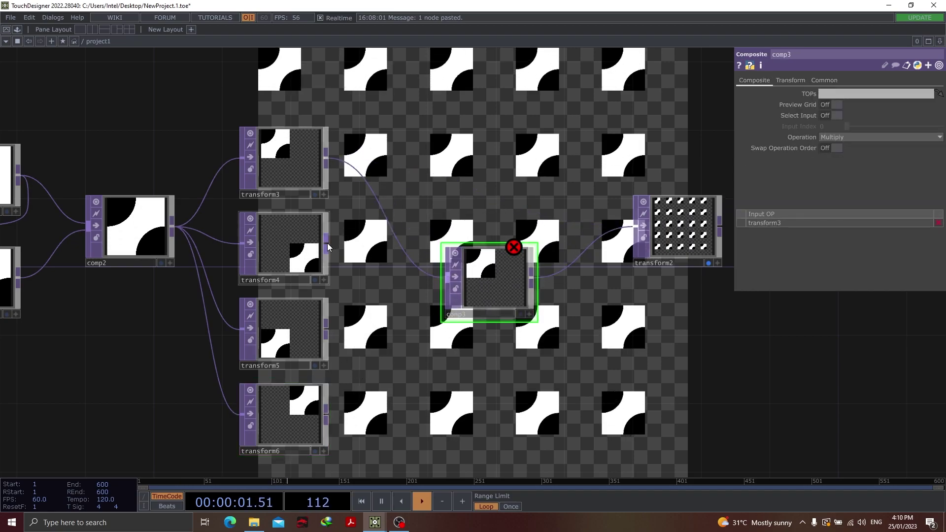
Connect the other three stacked Transforms to the new Composite and set its operation to Add.
mouse_move(329, 245)
left_mouse_down()
mouse_move(423, 286)
mouse_move(447, 277)
left_mouse_up()
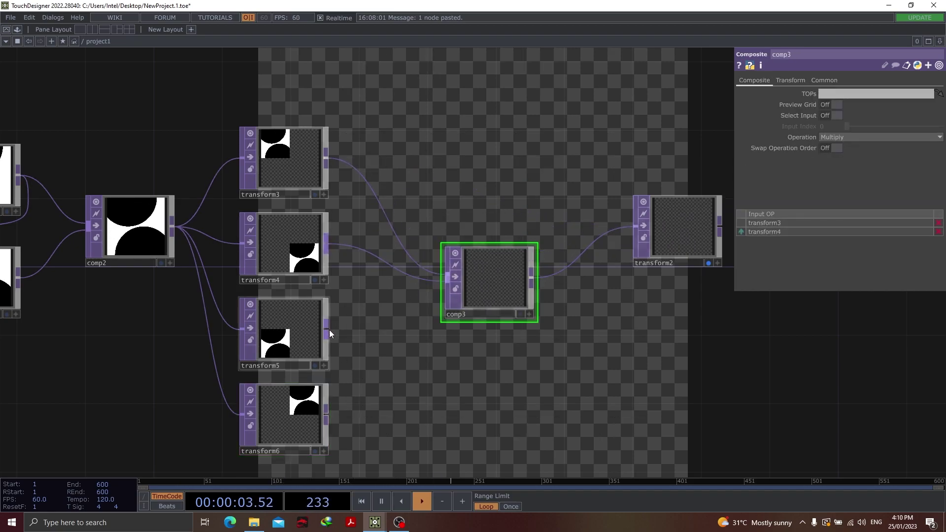
mouse_move(330, 331)
left_mouse_down()
mouse_move(451, 284)
mouse_move(447, 277)
left_mouse_up()
left_click(452, 288)
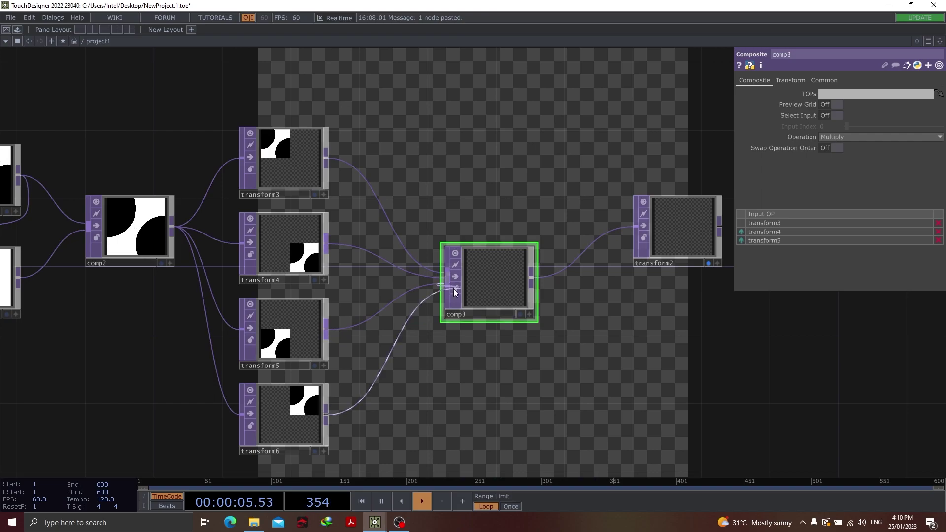
left_click(847, 135)
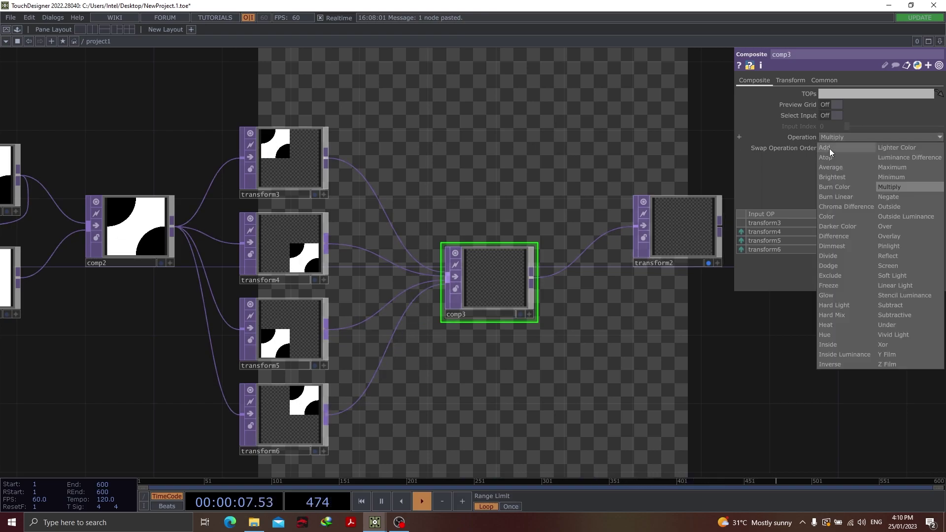
left_click(828, 149)
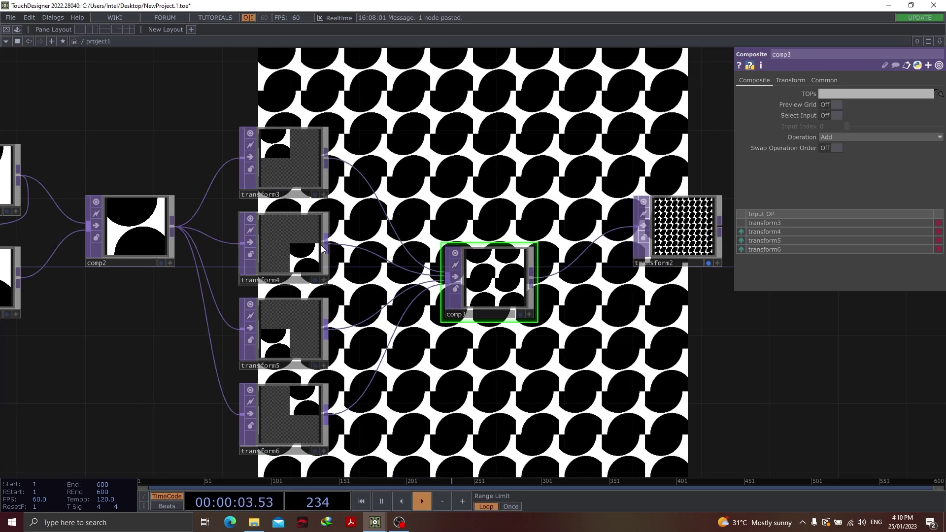
Set the rotation of the second and the lowest stacked Transforms to 90 degrees.
left_click(312, 247)
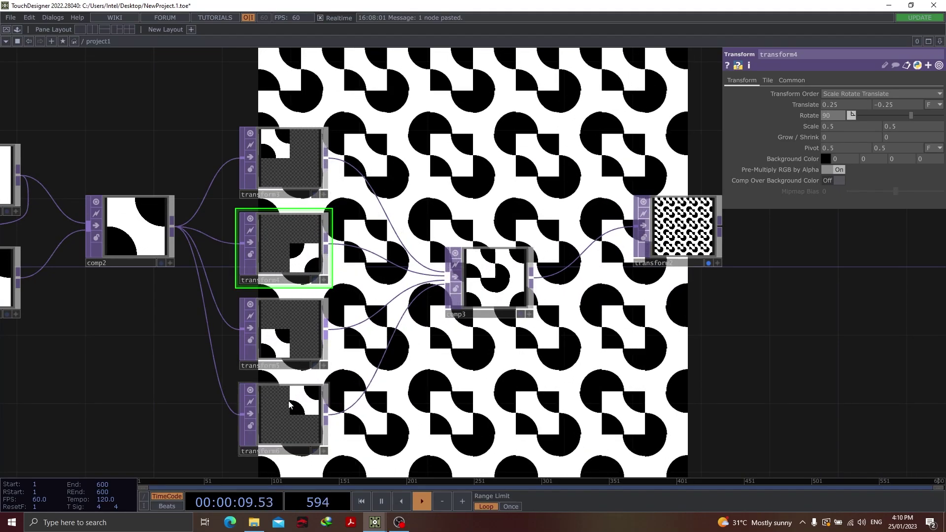
left_click(296, 416)
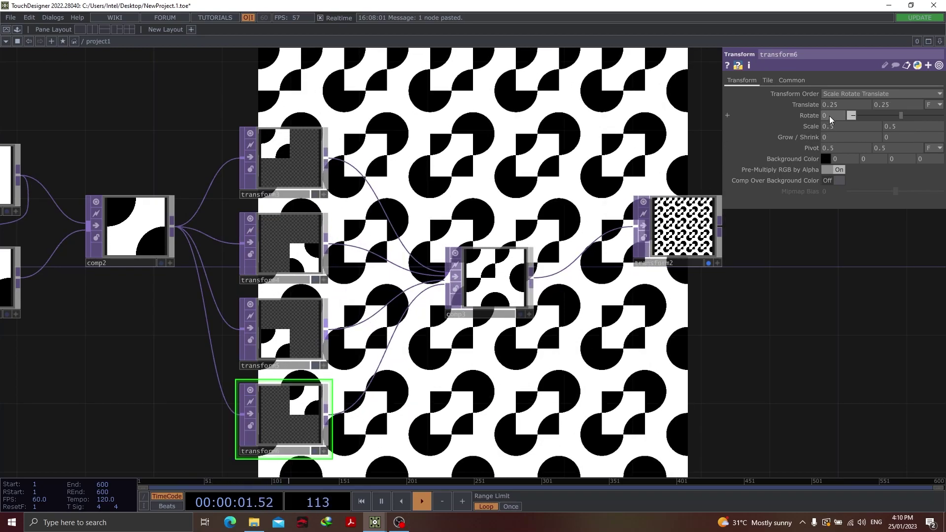
type("90")
key("Return")
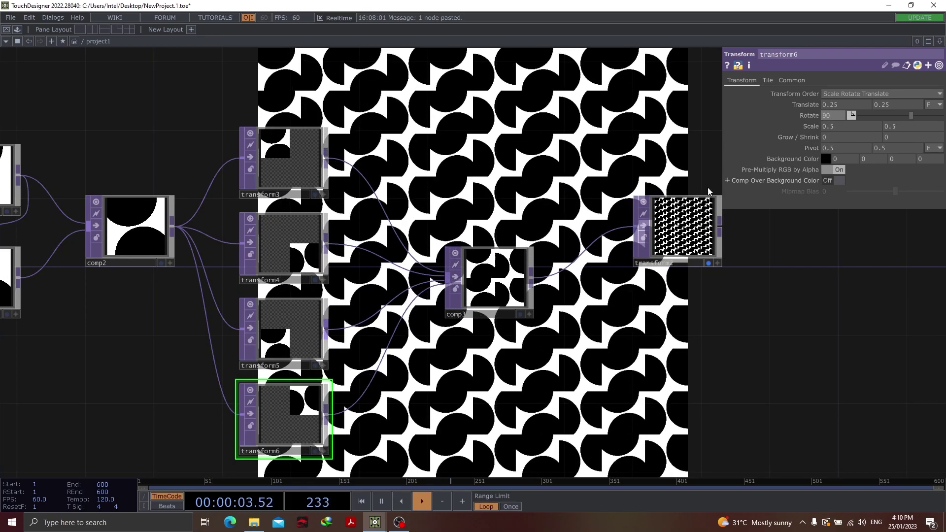
Move the final Transform into line with the third Composite so the wire between them runs straight.
left_click_drag(519, 334, 258, 235)
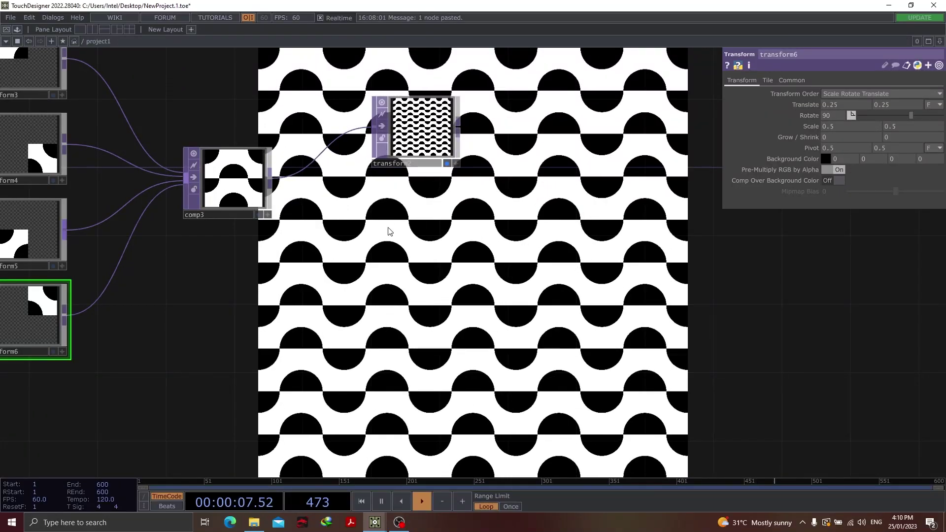
left_click_drag(419, 127, 418, 179)
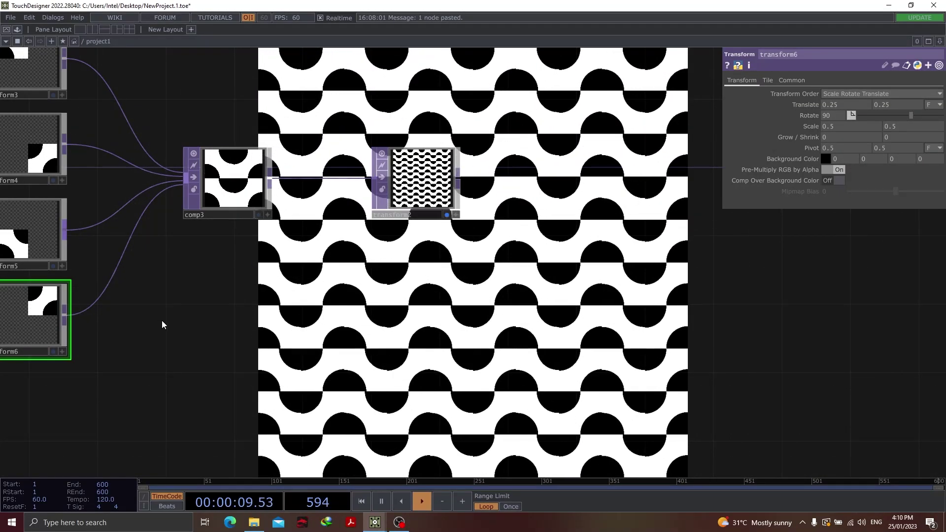
left_click_drag(162, 324, 432, 402)
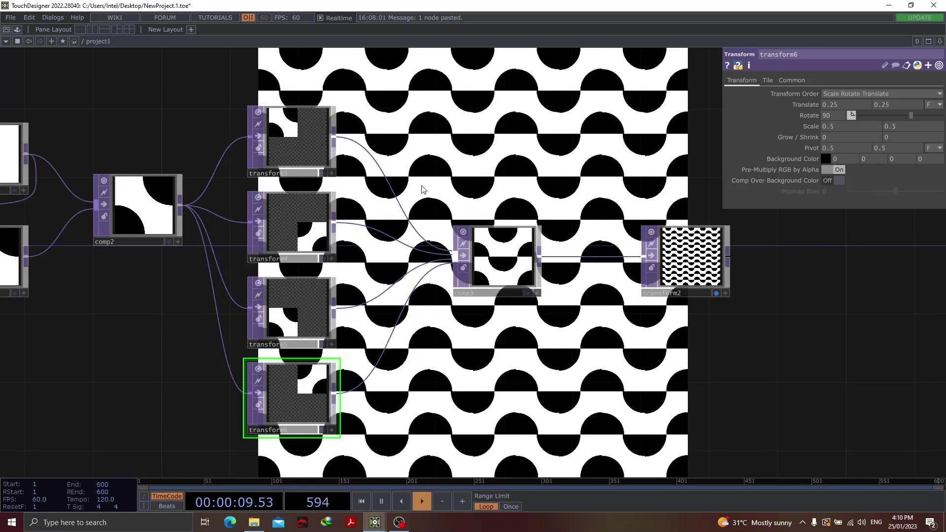
Pause the timeline playback to freeze the animated pattern.
scroll(240, 328, "down", 5)
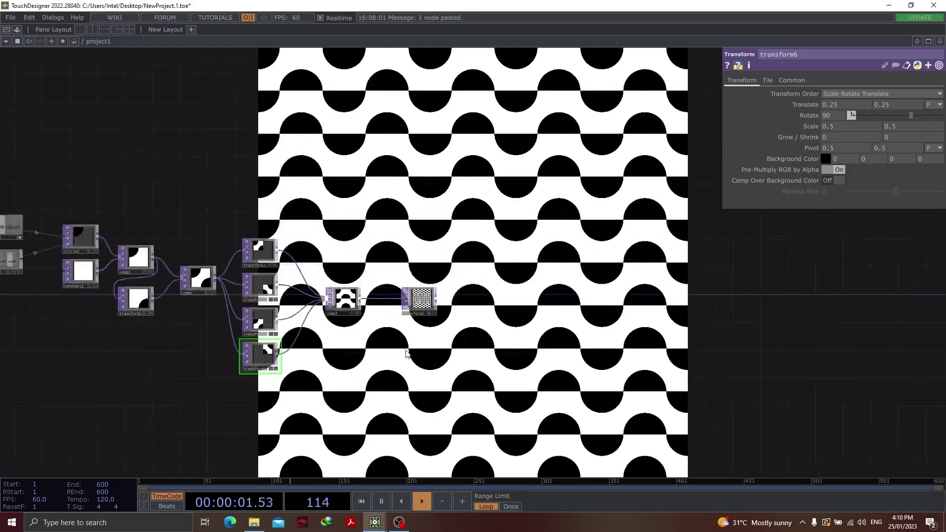
scroll(232, 320, "up", 5)
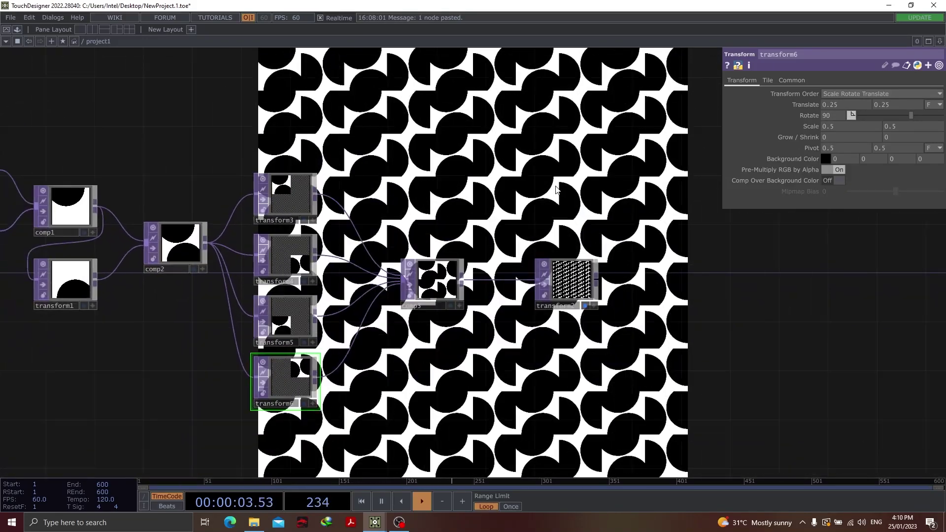
key("space")
scroll(178, 316, "up", 4)
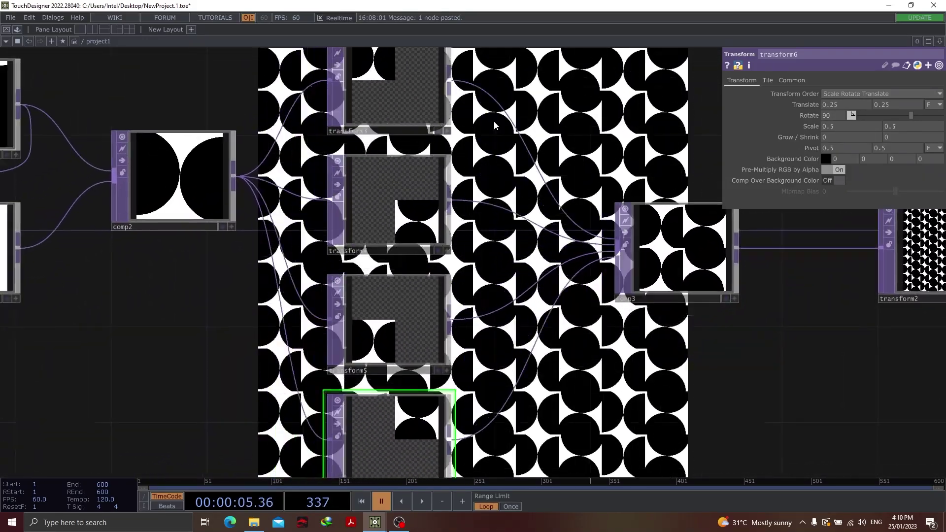
scroll(182, 300, "down", 4)
Add a Level TOP below the second Composite and feed it from that Composite's output.
key("Tab")
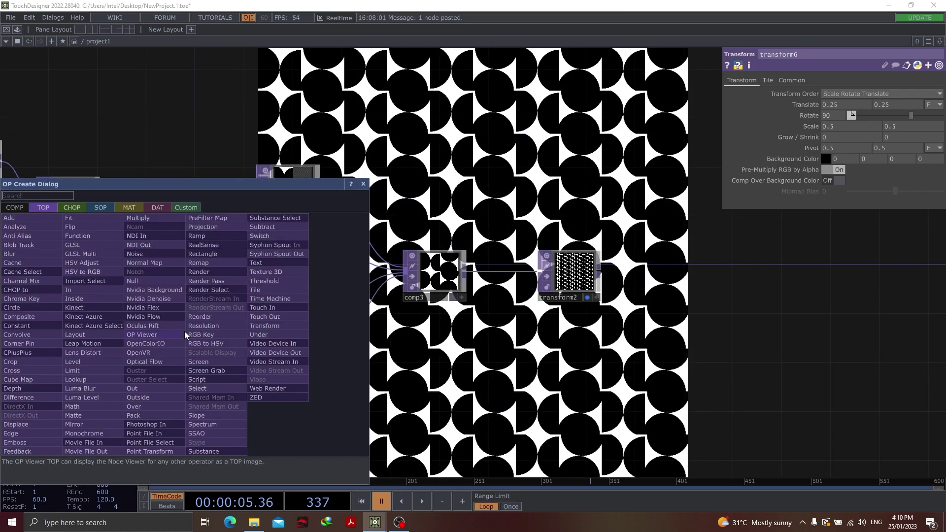
type("leve")
left_click(102, 362)
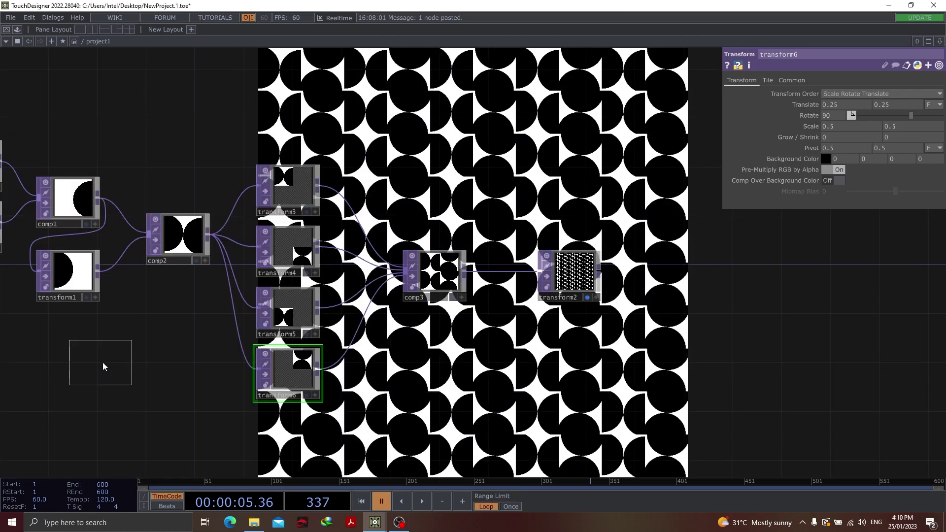
left_click(189, 335)
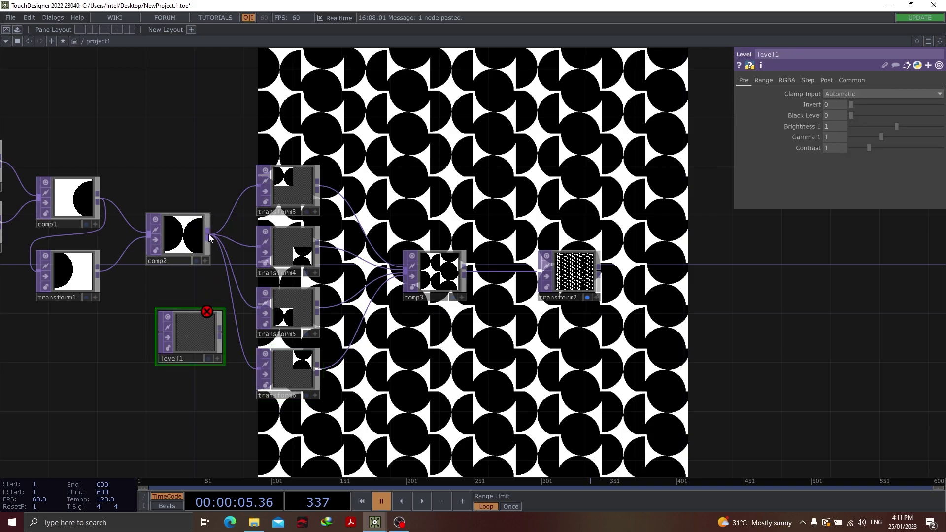
left_click(158, 333)
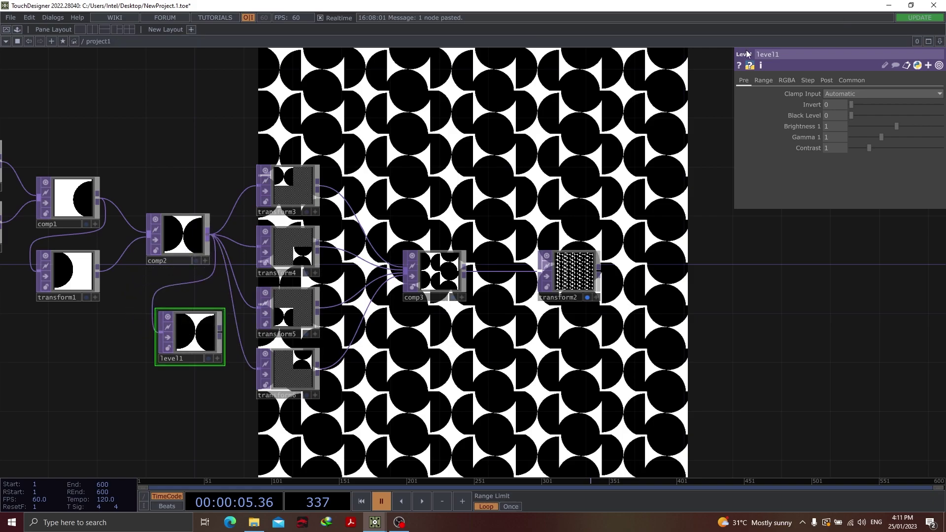
Set the Level's Invert to 1 and feed its output into the two lower stacked Transforms in place of the second Composite.
scroll(193, 330, "up", 5)
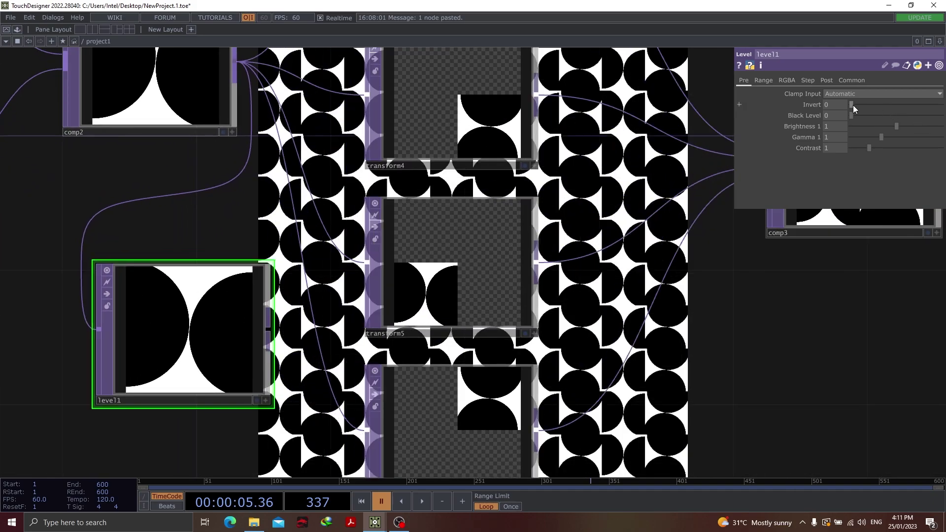
left_click_drag(853, 105, 943, 110)
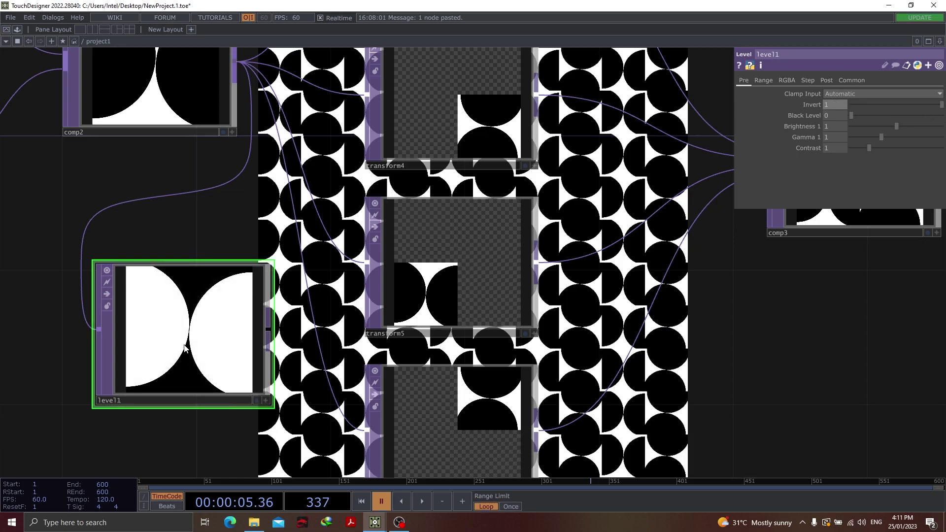
scroll(215, 314, "down", 3)
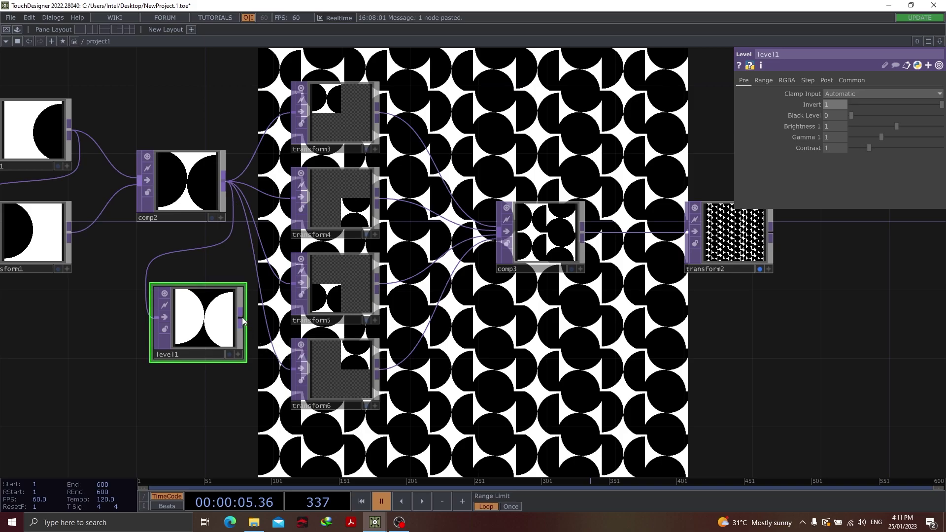
left_click_drag(242, 317, 300, 282)
left_click_drag(239, 315, 295, 369)
Resume the timeline playback and examine the animated pattern together with the node network.
left_click_drag(607, 401, 440, 364)
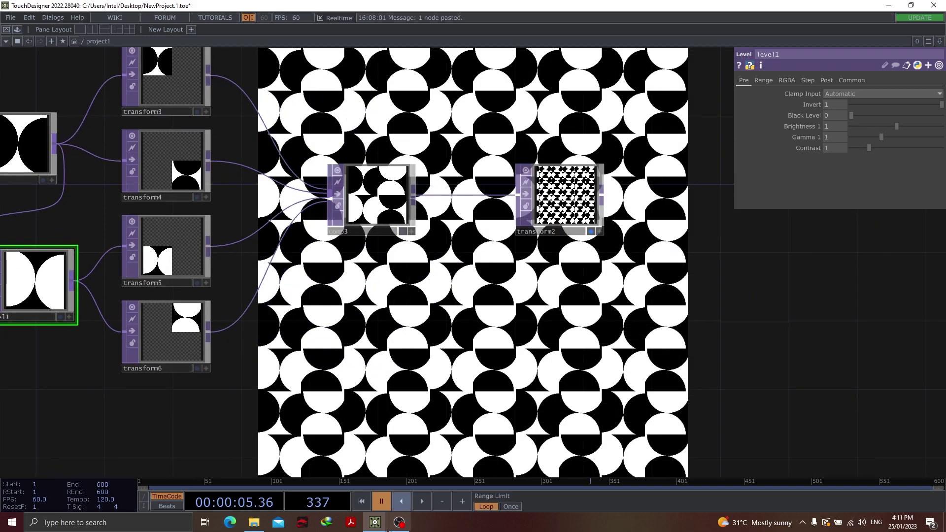
left_click(423, 502)
left_click_drag(624, 356, 154, 212)
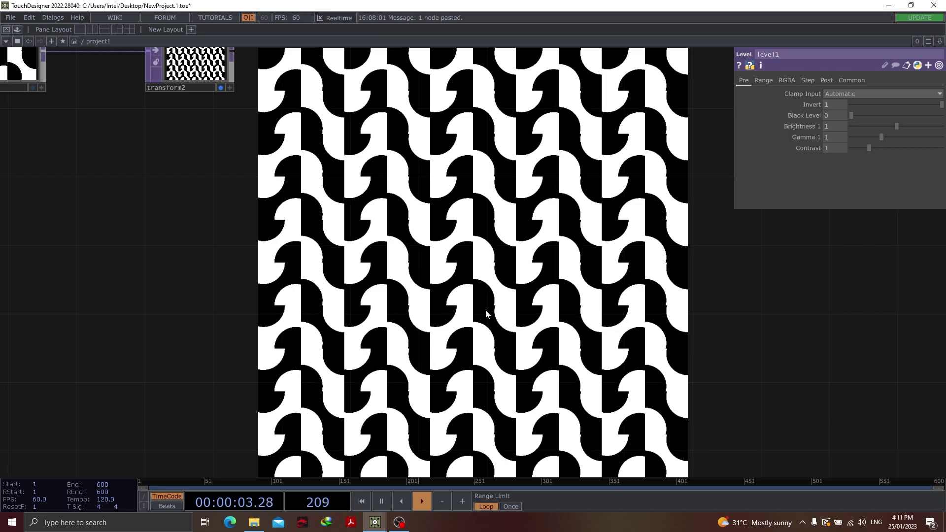
left_click_drag(61, 159, 310, 328)
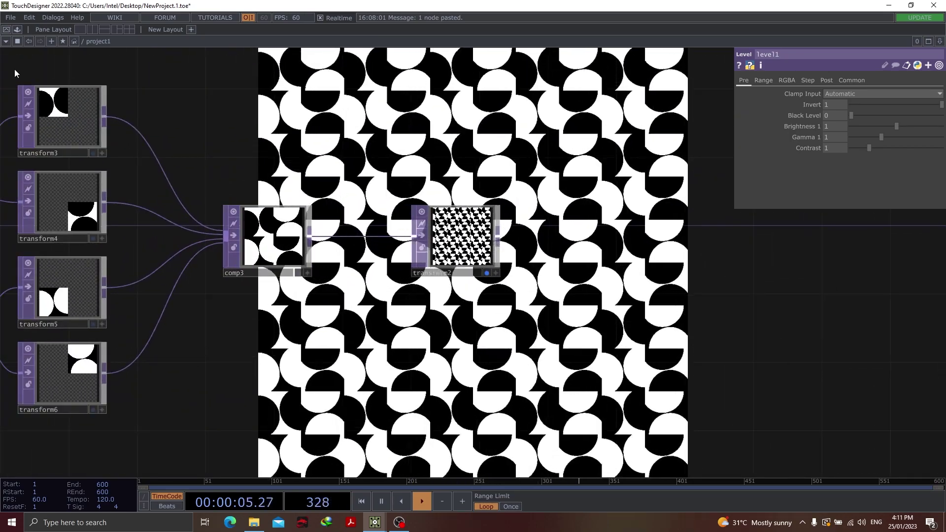
left_click_drag(5, 197, 81, 167)
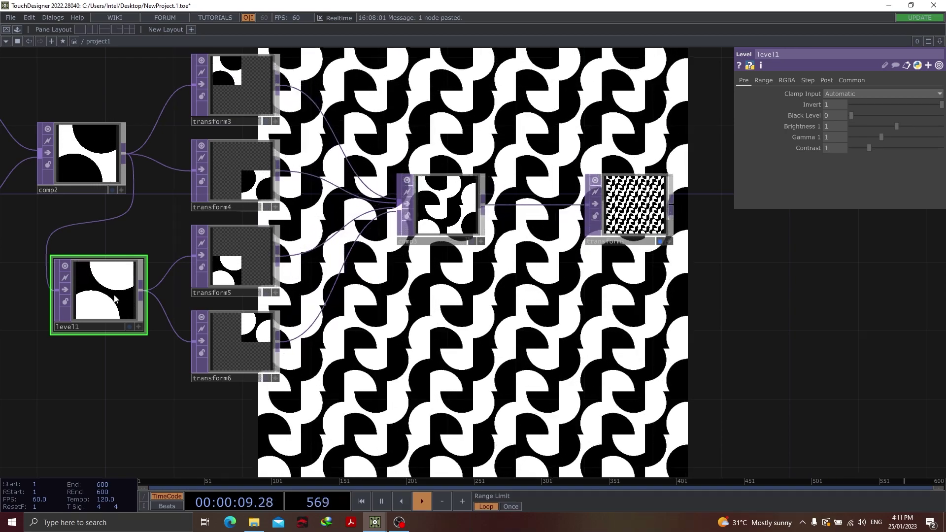
left_click_drag(513, 261, 447, 309)
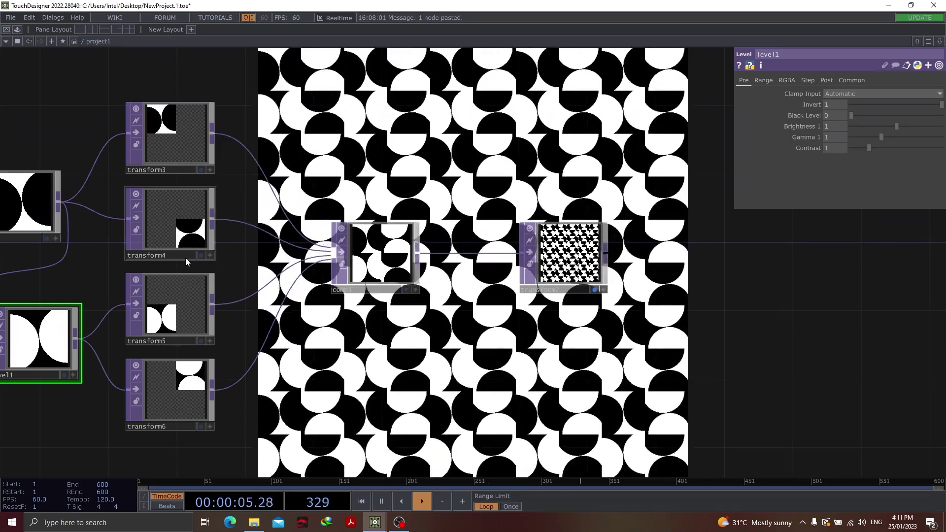
Try a rotation of 0 degrees on the second and the lowest stacked Transforms and check the pattern.
left_click(185, 256)
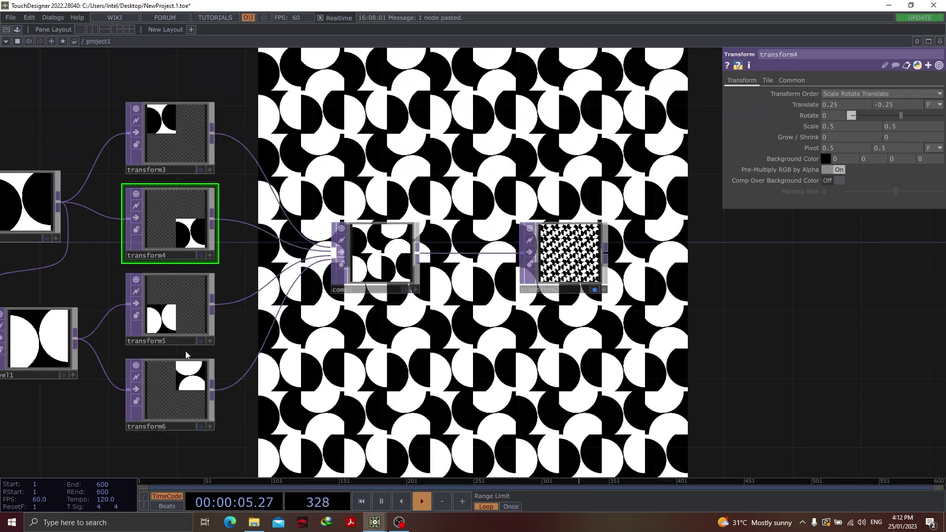
left_click(181, 392)
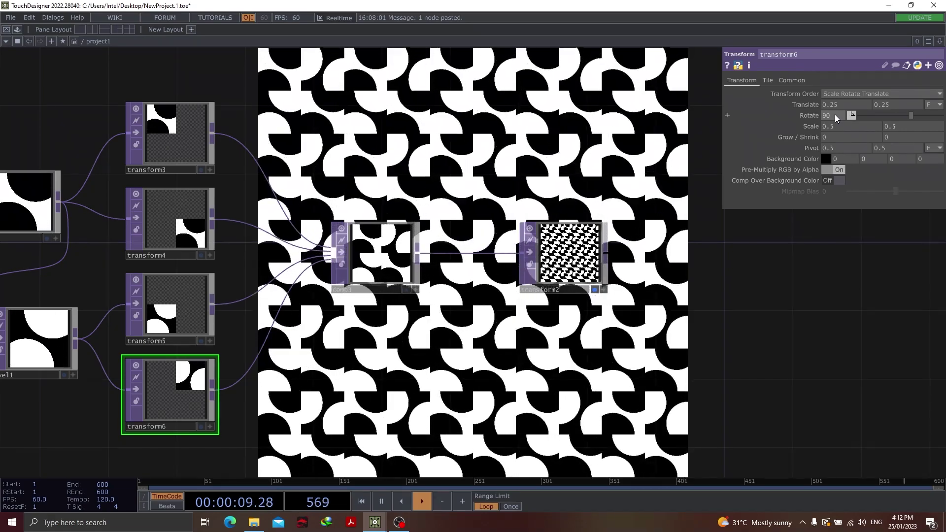
left_click_drag(835, 116, 811, 119)
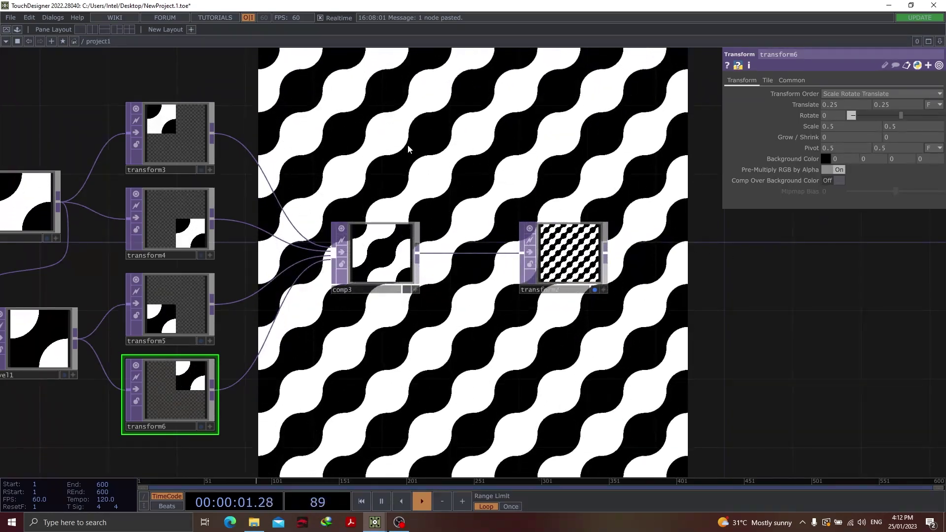
key("h")
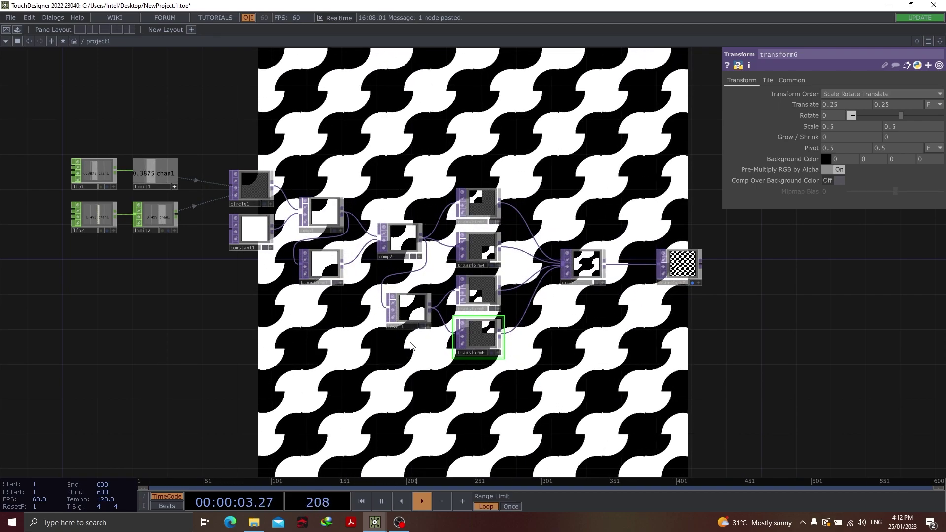
left_click_drag(653, 209, 485, 246)
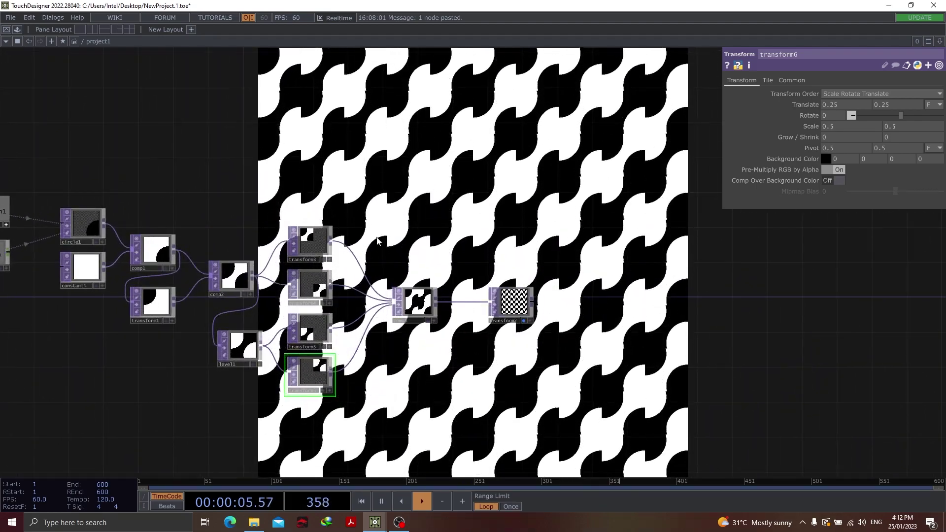
Restore the rotation of the second and the lowest stacked Transforms to 90 degrees.
left_click(316, 294)
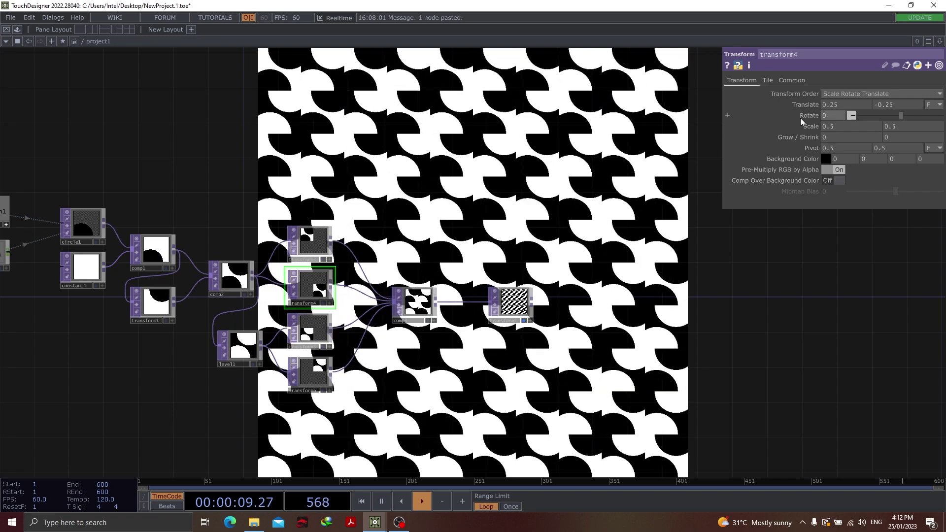
scroll(312, 277, "up", 3)
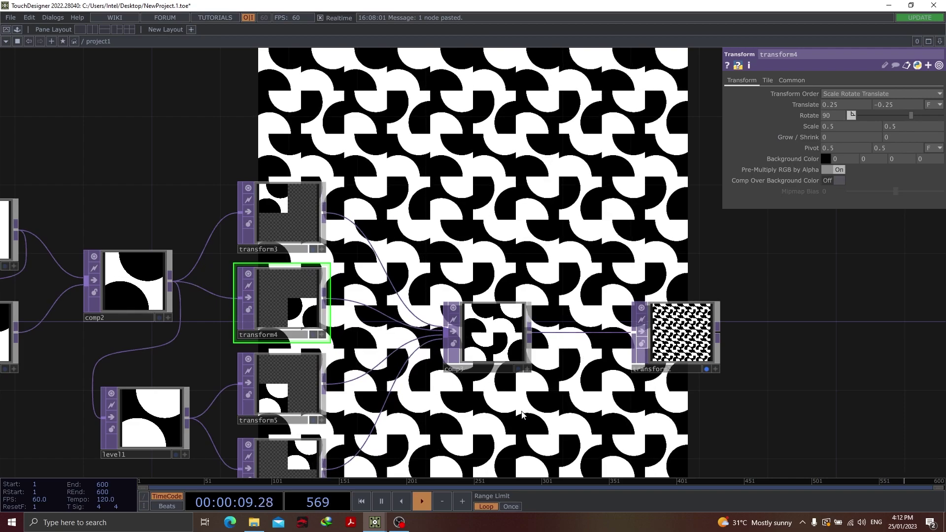
left_click_drag(522, 415, 526, 352)
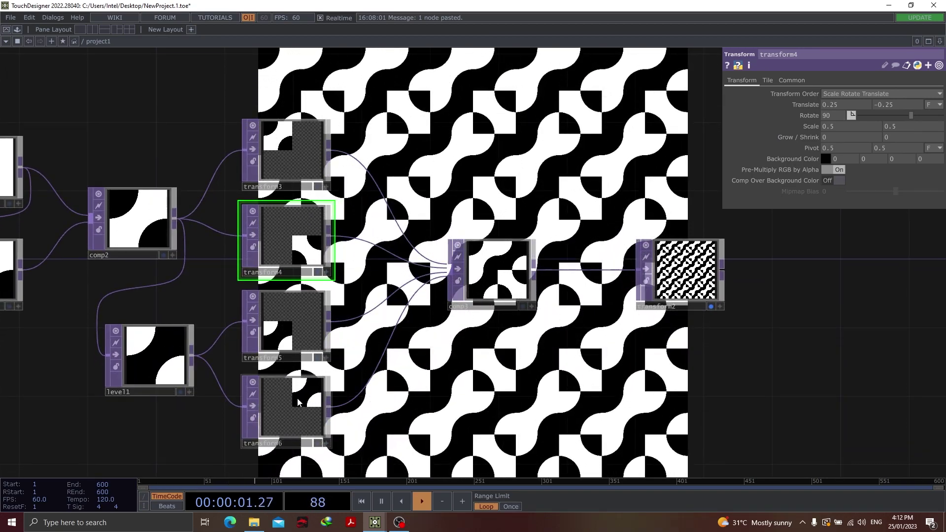
left_click(289, 410)
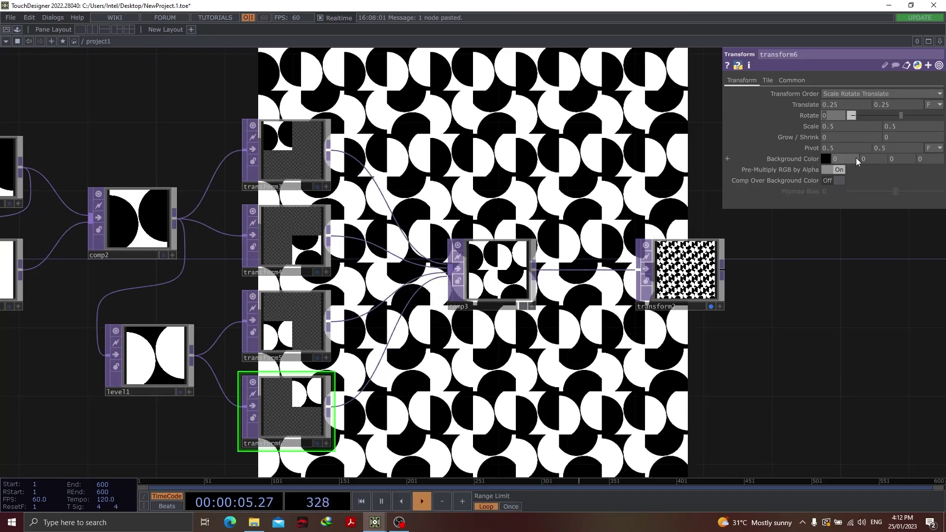
type("90")
key("Return")
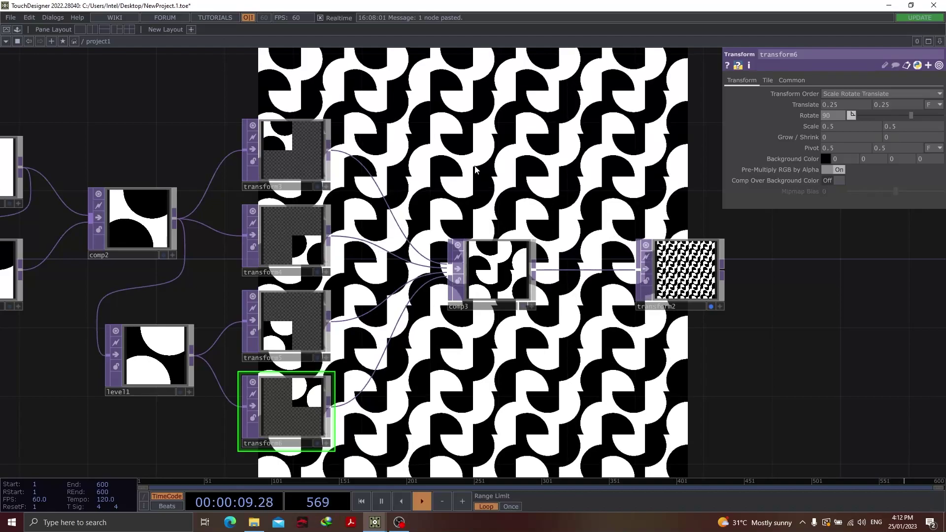
Pause playback, and set the vertical translation to 0.25 on the second stacked Transform and to -0.25 on the lowest one.
left_click(382, 502)
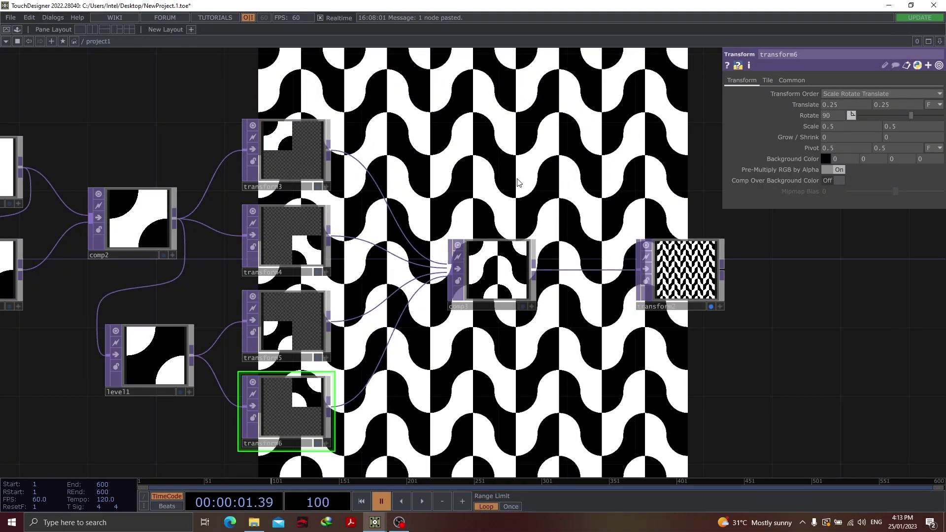
left_click_drag(517, 182, 429, 178)
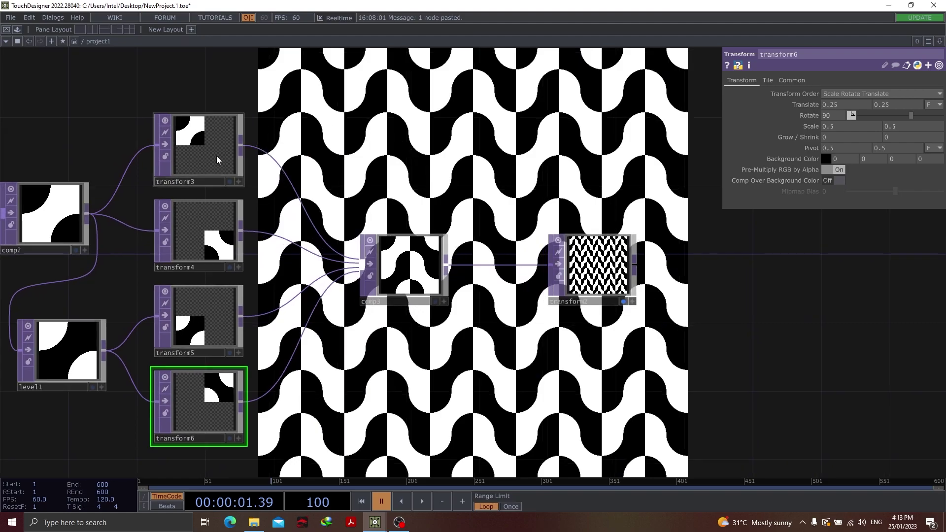
left_click(208, 237)
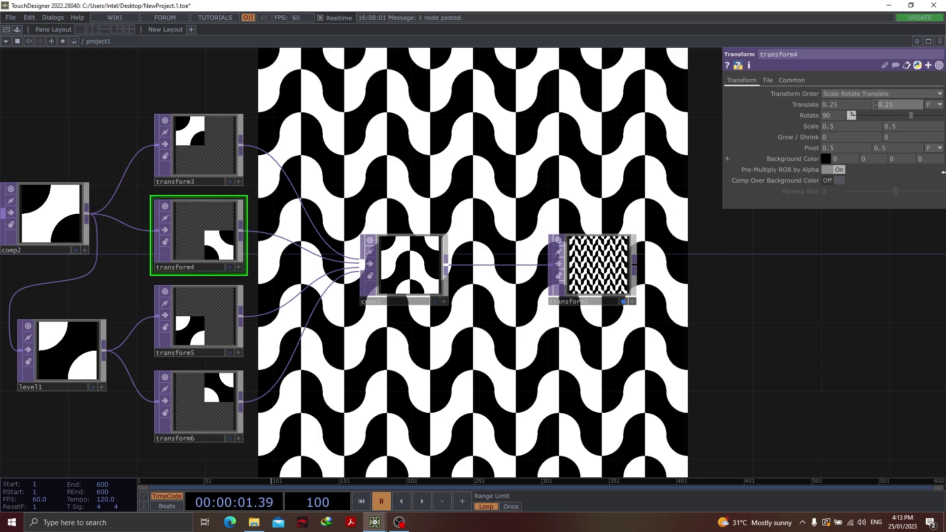
key("Delete")
key("Return")
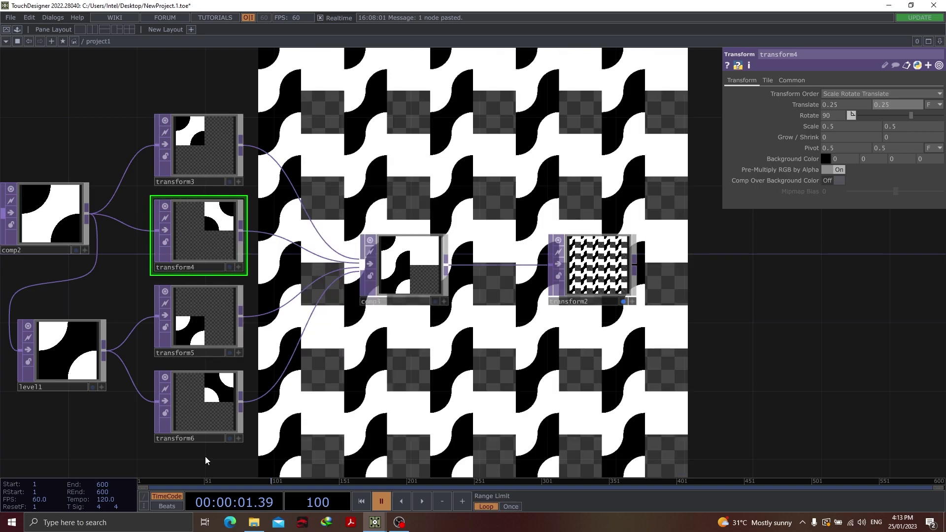
left_click(217, 395)
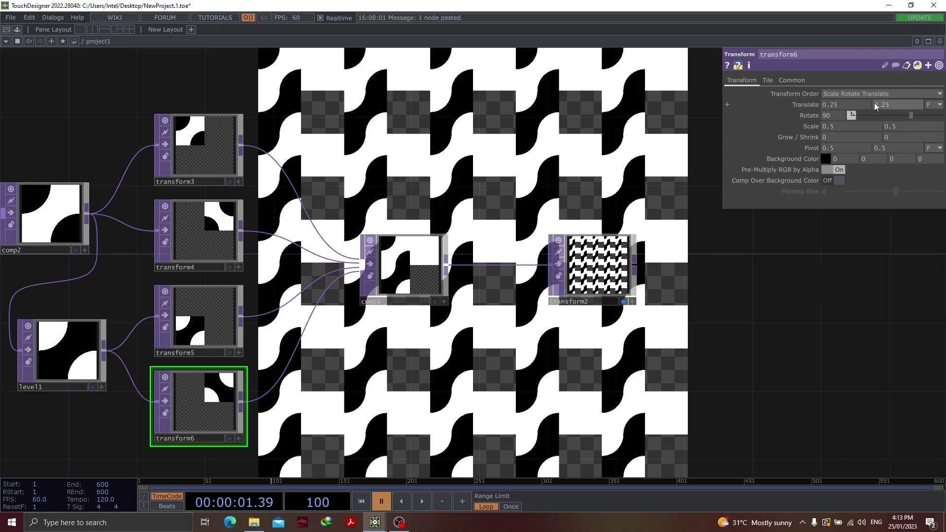
type("-")
key("Return")
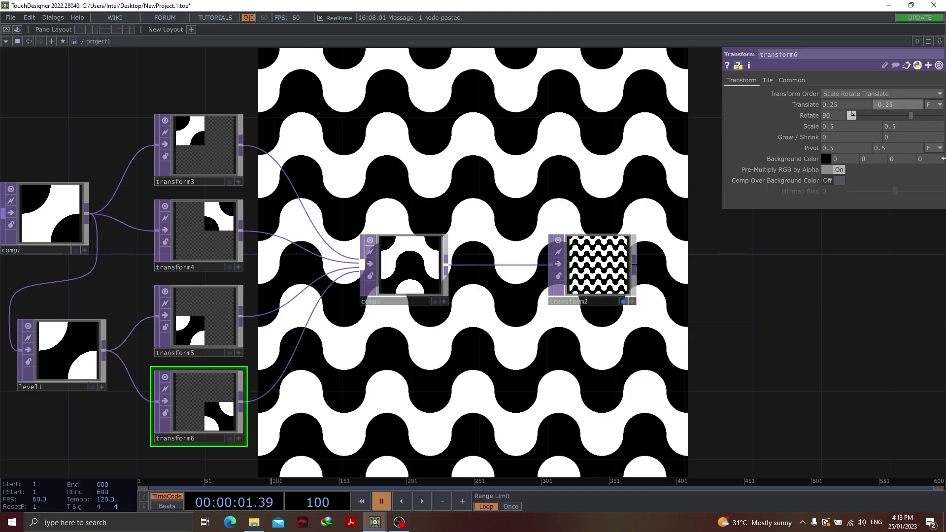
Resume the timeline playback and set the final Transform's rotation to 90 degrees.
left_click_drag(544, 312, 518, 339)
key("space")
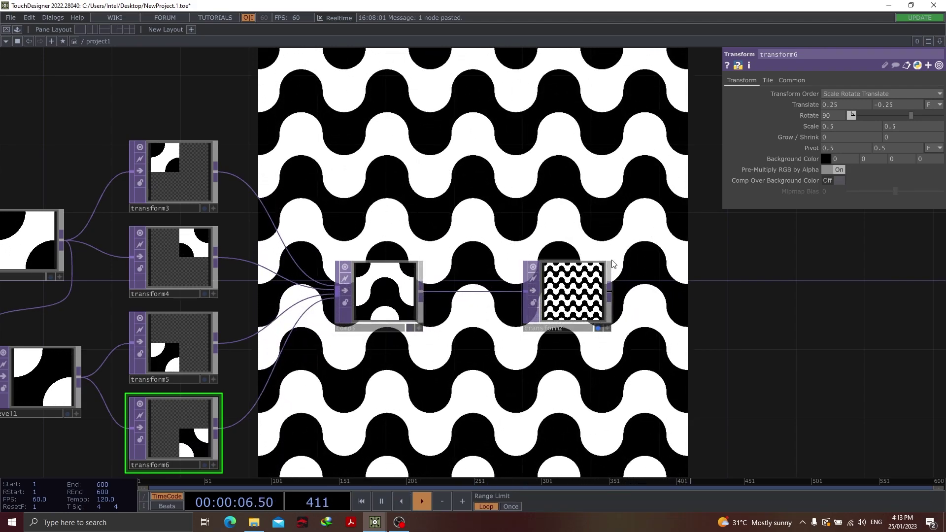
left_click(577, 298)
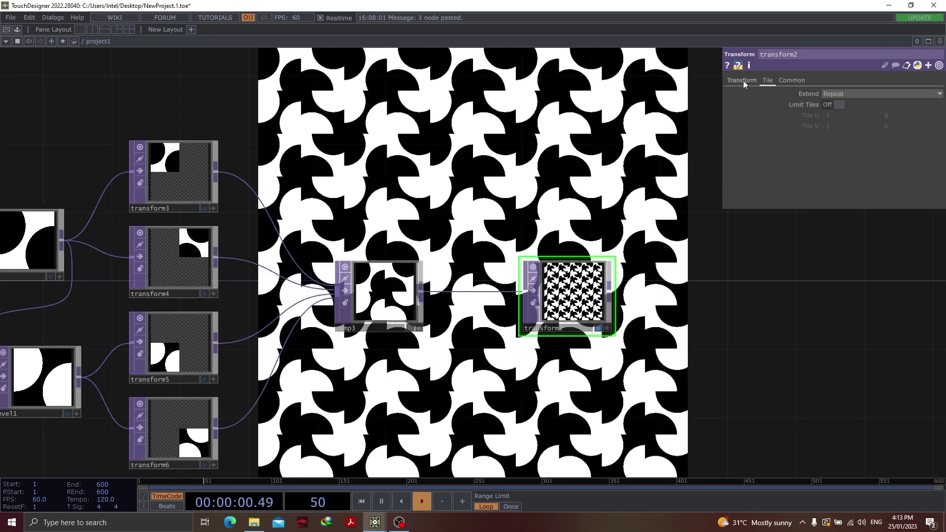
left_click(743, 81)
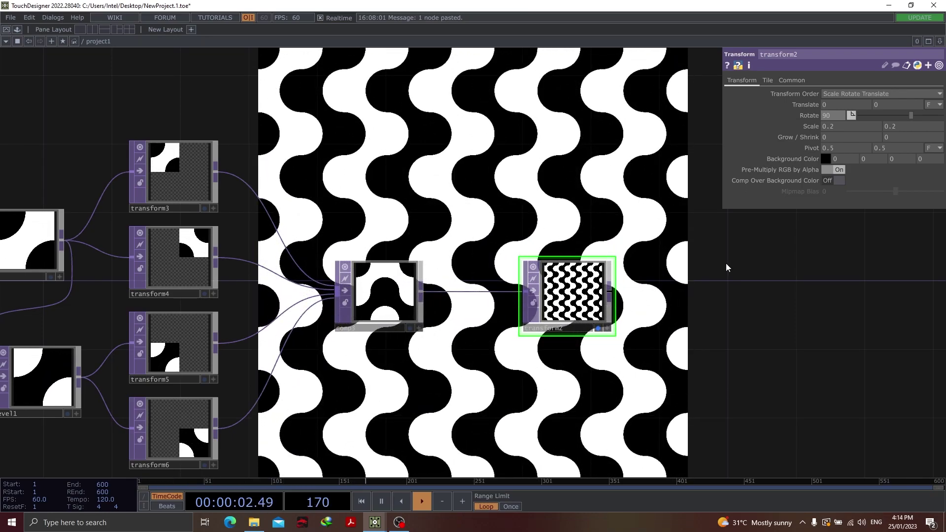
Drive the final Transform's rotation with the expression absTime.seconds * 5 so the tiled pattern rotates continuously.
left_click(811, 117)
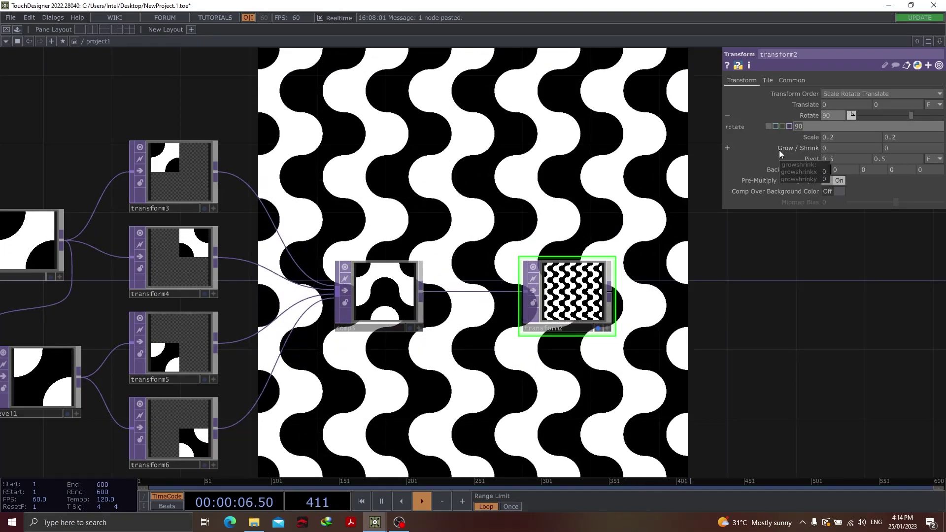
type("asb")
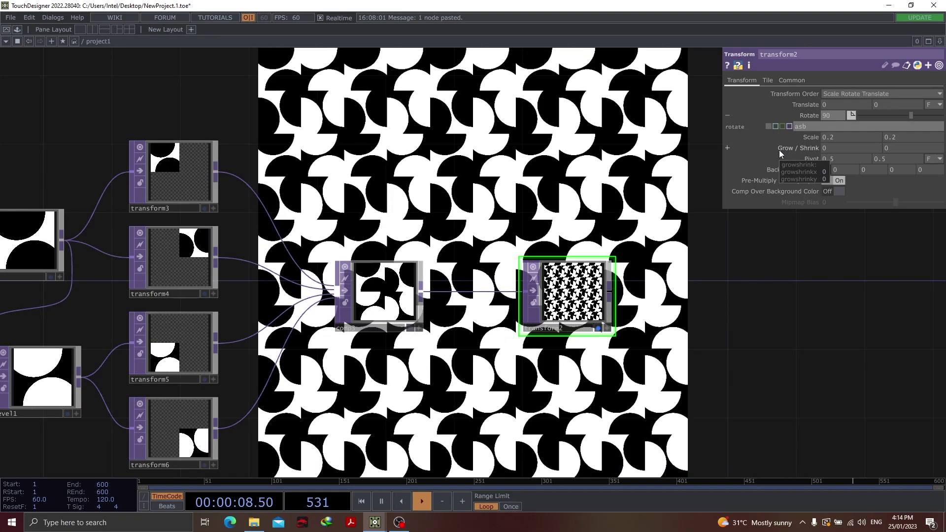
type("Time.seconds")
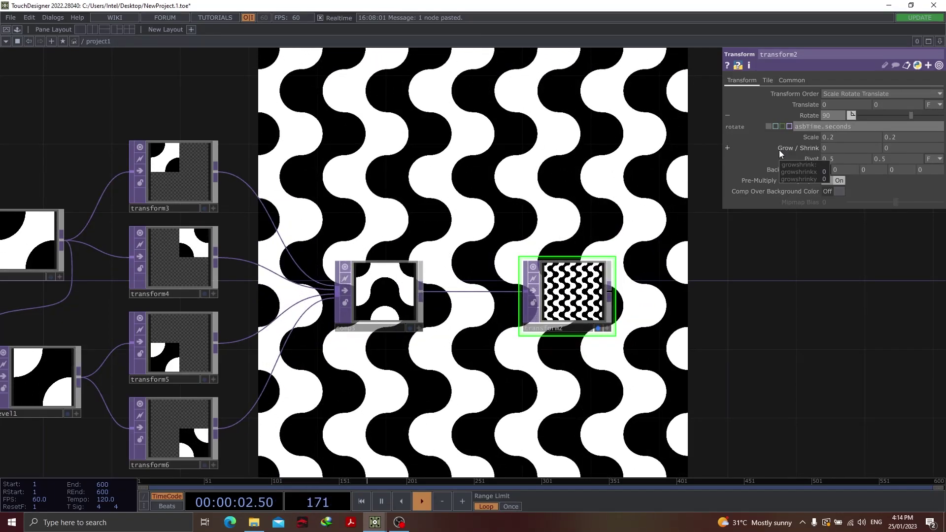
type(" * 5")
key("Return")
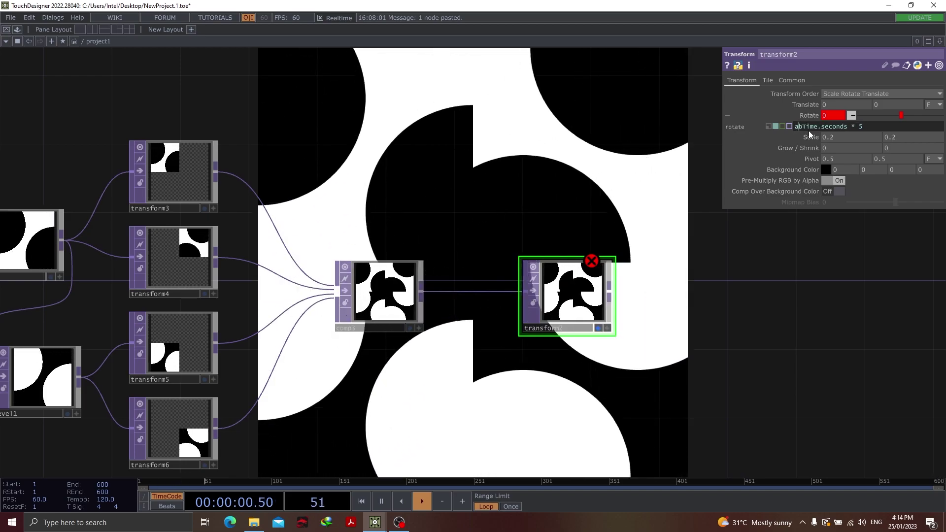
key("Return")
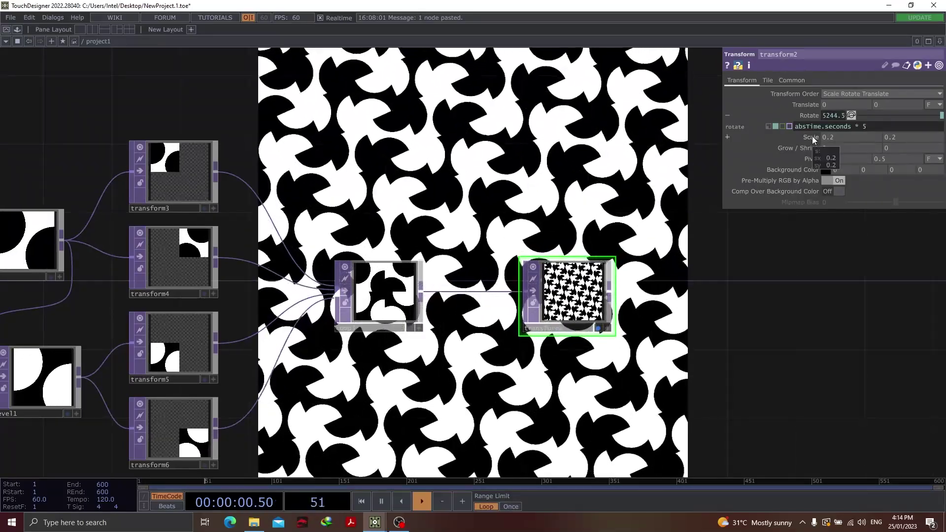
Try a scale of 0.1 on the final Transform and undo the scale change.
middle_click_drag(811, 136, 788, 139)
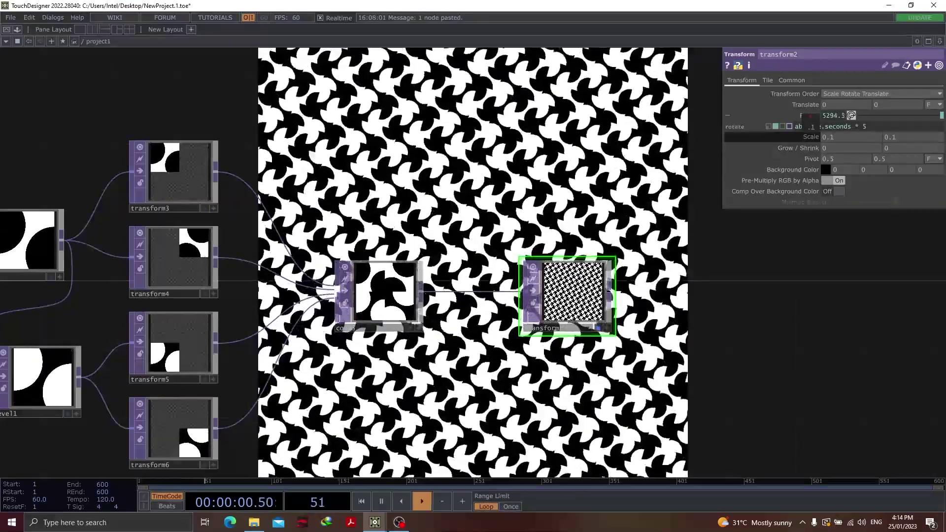
key("ctrl+z")
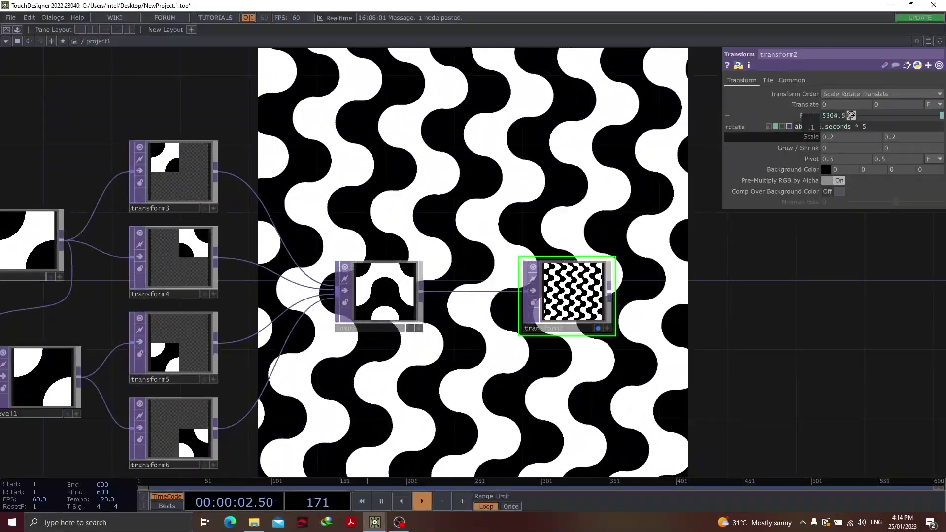
key("ctrl+z")
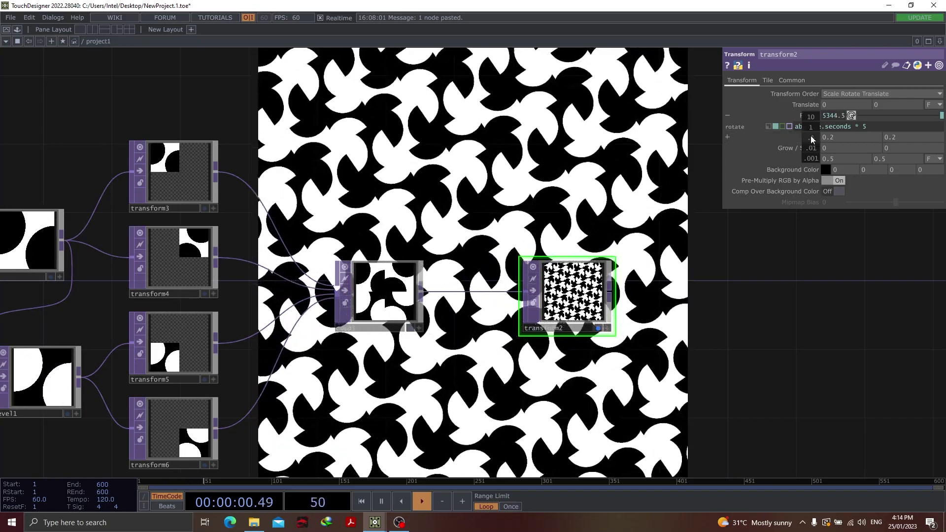
Reduce the final Transform's scale to 0.1 on both axes and set its tile extend mode to Mirror.
mouse_move(811, 139)
middle_mouse_down()
mouse_move(803, 134)
mouse_move(823, 142)
middle_mouse_up()
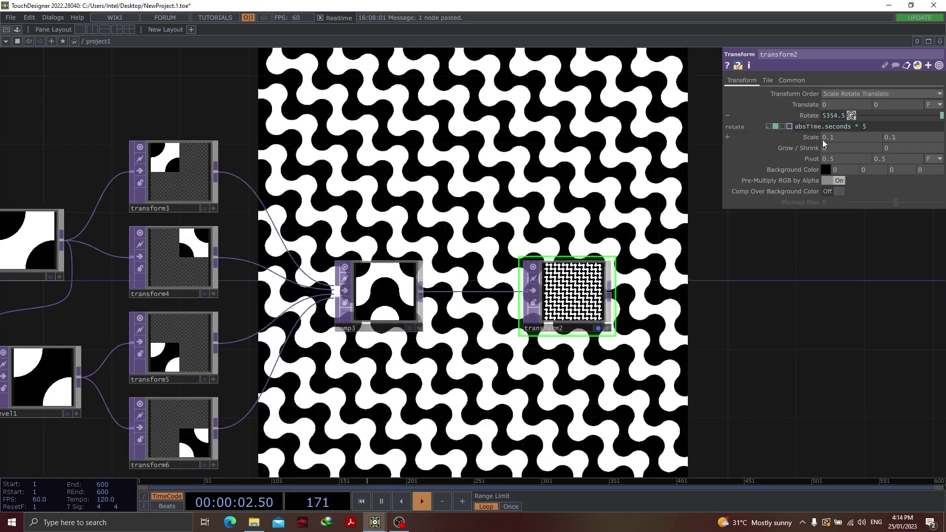
left_click(766, 80)
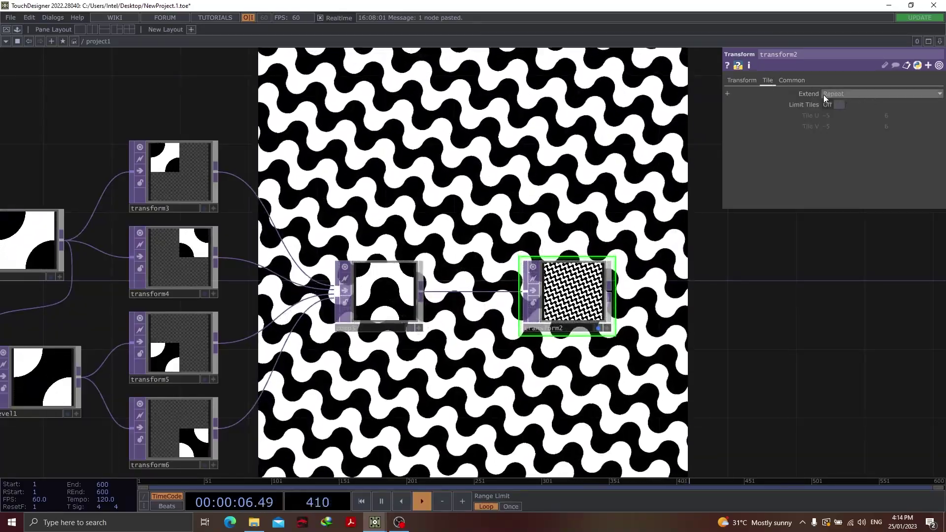
left_click(865, 94)
left_click(838, 135)
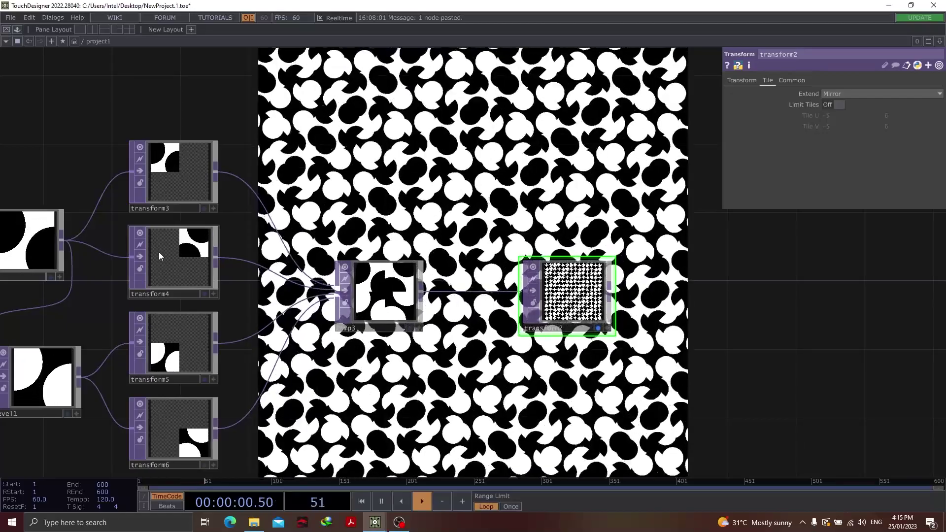
left_click(159, 253)
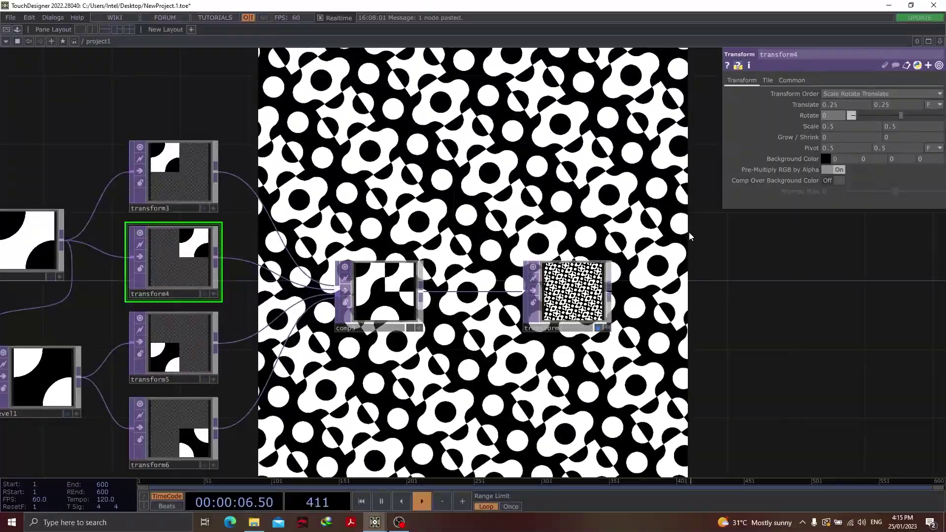
scroll(282, 223, "down", 2)
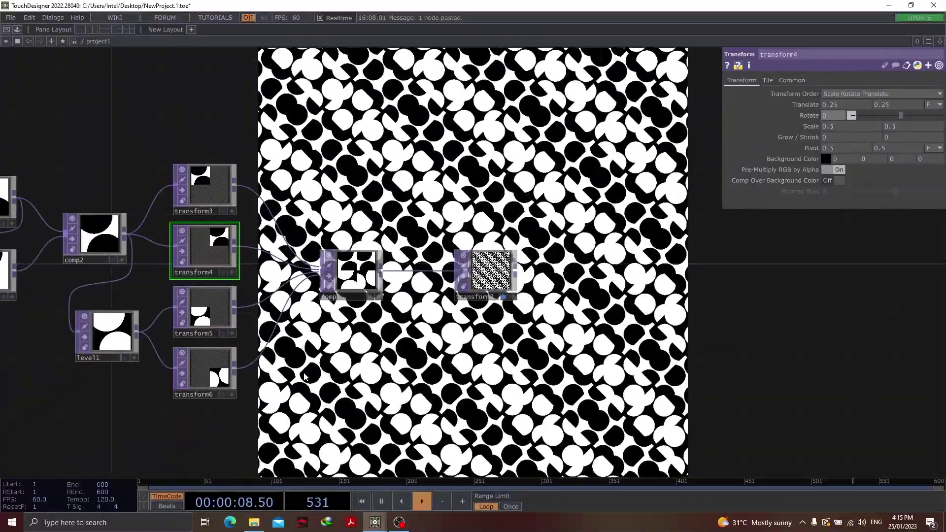
key("h")
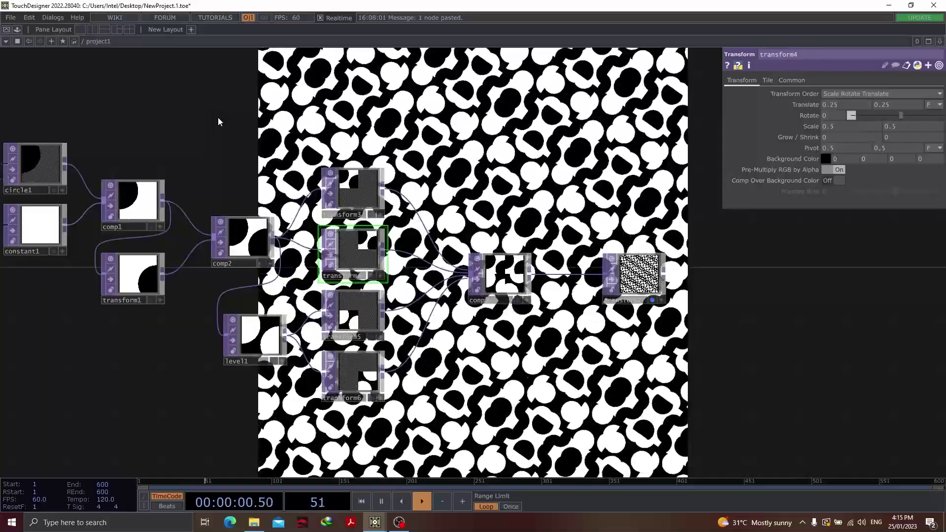
left_click_drag(219, 121, 232, 141)
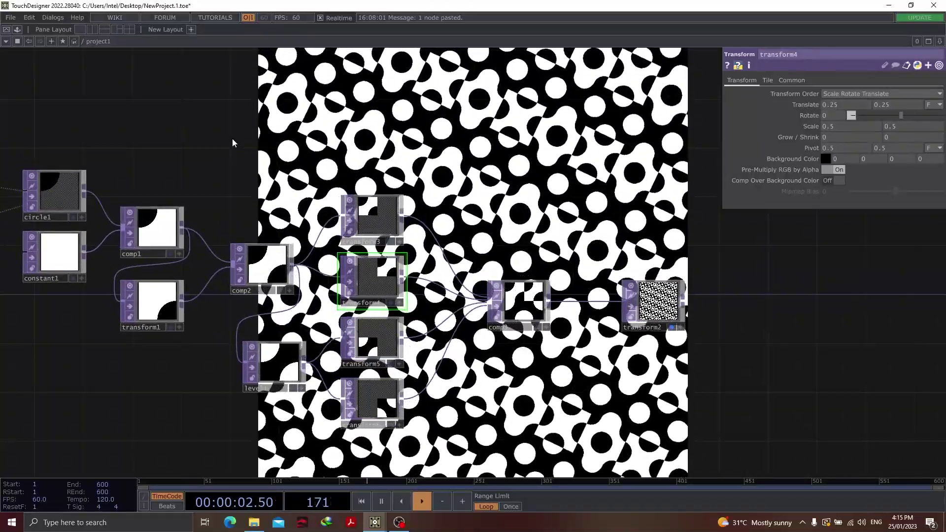
scroll(232, 138, "down", 1)
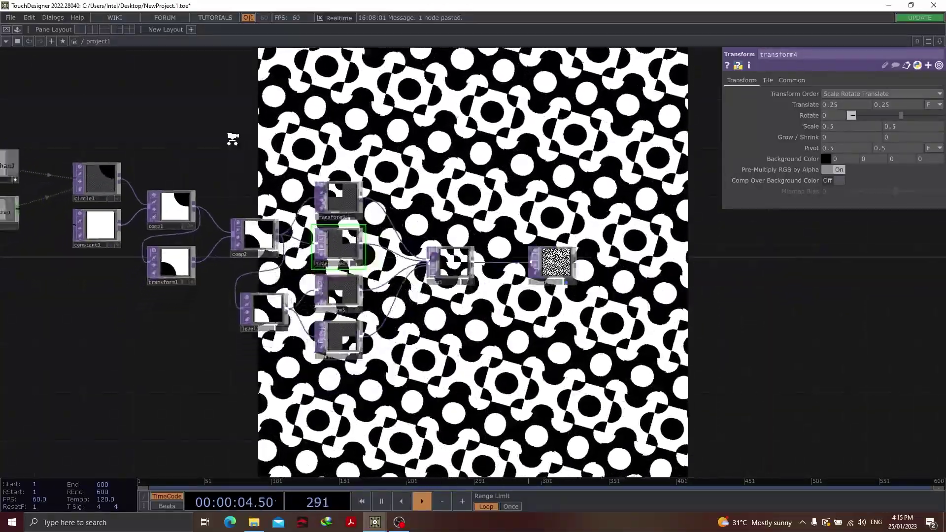
scroll(226, 141, "down", 1)
left_click_drag(259, 199, 366, 200)
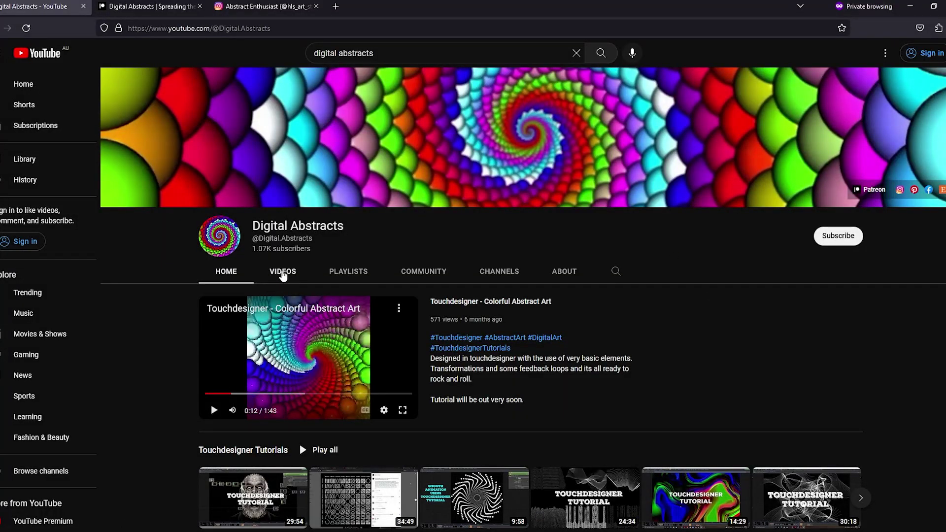
Browse the uploaded videos of the Digital Abstracts YouTube channel.
left_click(282, 272)
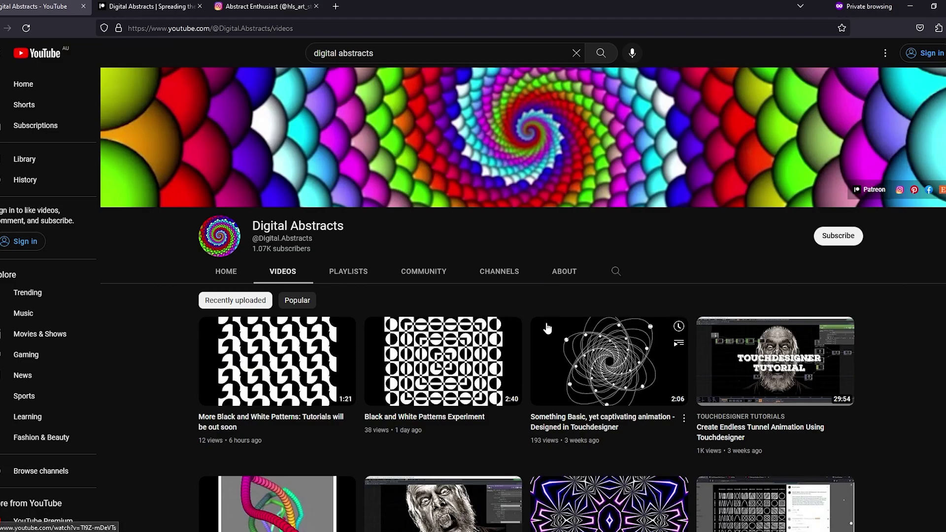
scroll(547, 327, "down", 10)
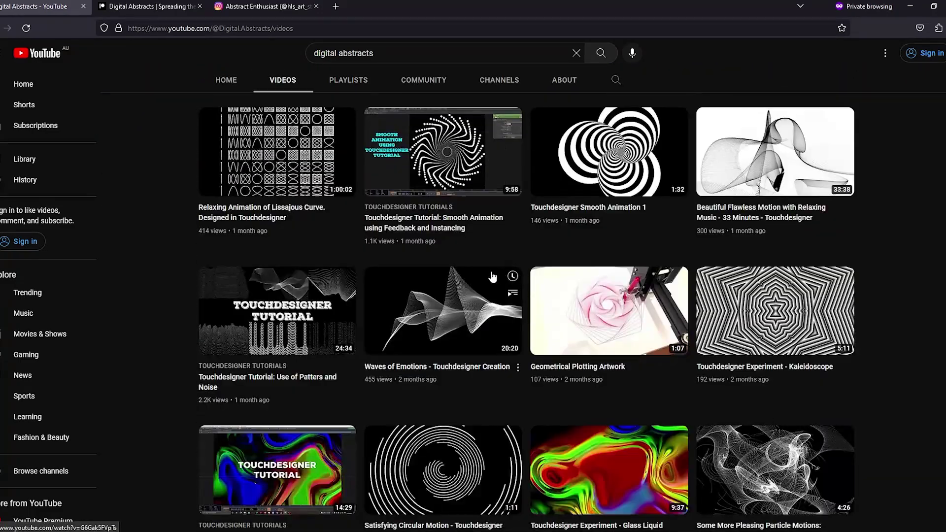
scroll(492, 277, "down", 4)
scroll(371, 254, "up", 15)
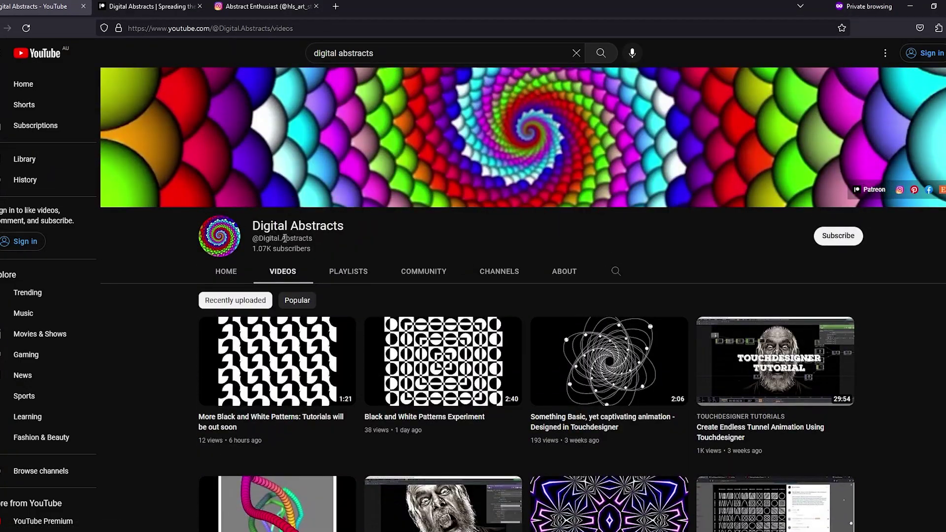
Switch to the creator's Instagram profile and look through the posted artwork.
left_click(272, 6)
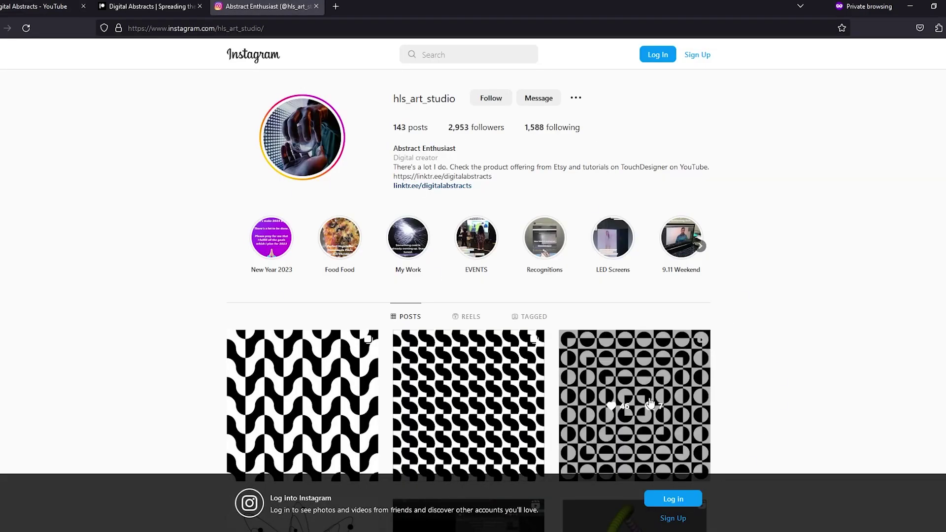
scroll(679, 234, "down", 5)
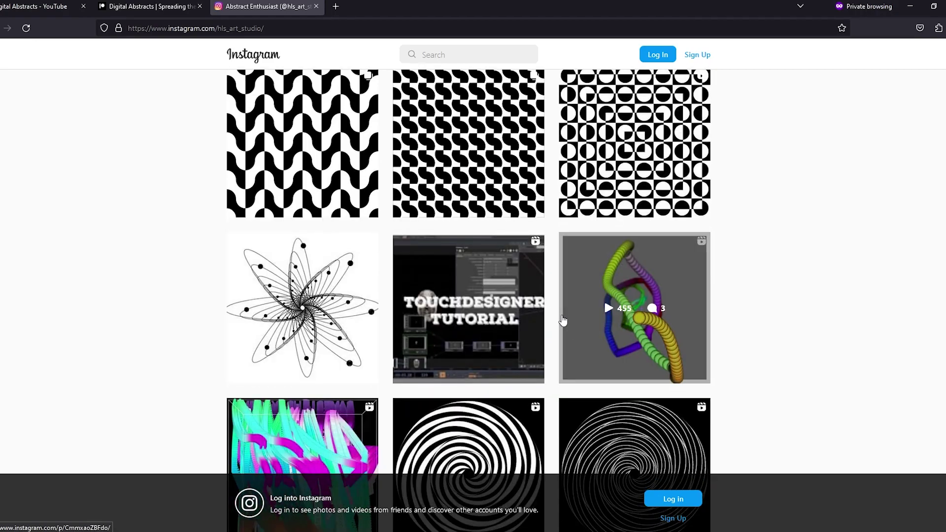
scroll(509, 248, "down", 4)
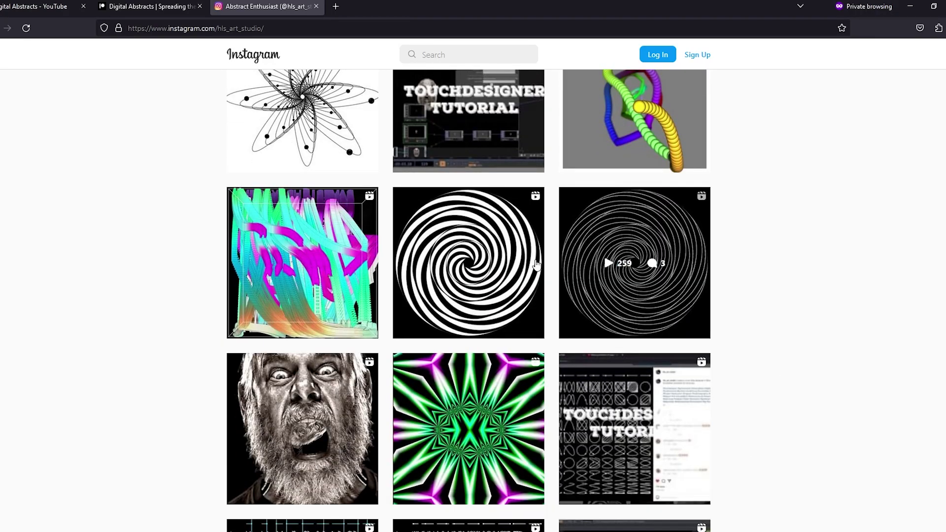
scroll(591, 276, "up", 10)
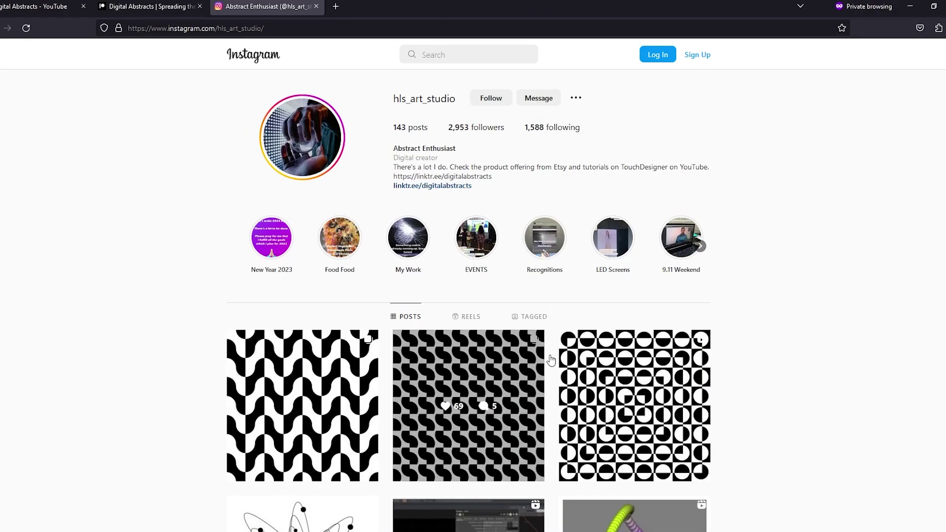
scroll(534, 347, "down", 4)
scroll(535, 344, "down", 9)
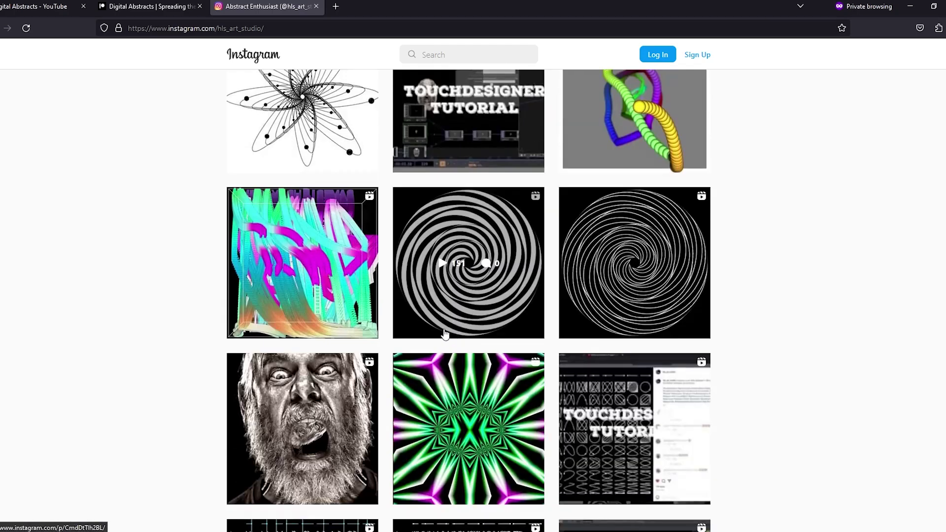
scroll(489, 416, "up", 13)
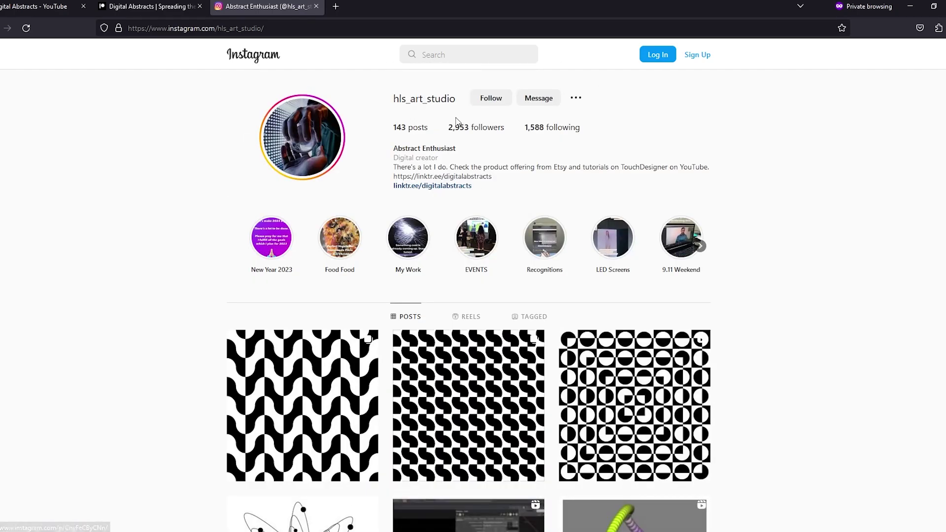
Switch to the Digital Abstracts Patreon page and look over the Supporter membership level.
left_click(195, 6)
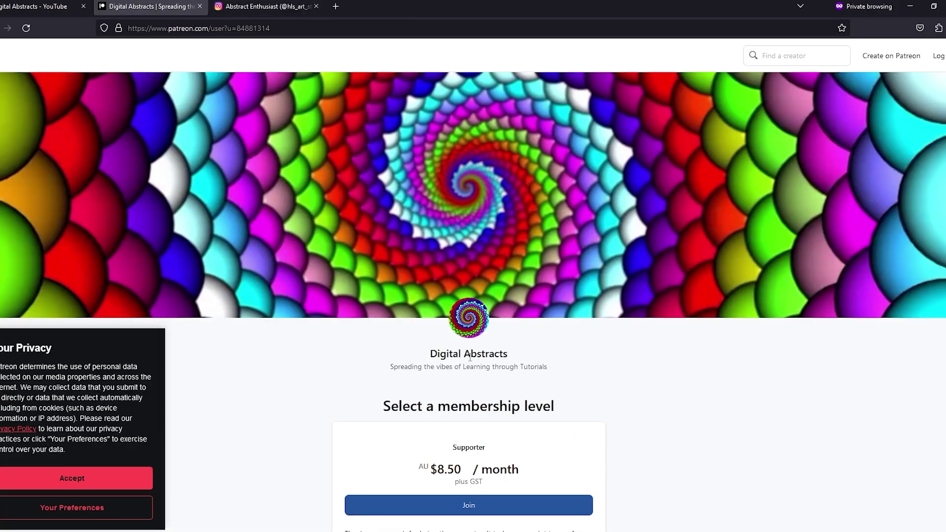
scroll(469, 358, "down", 1)
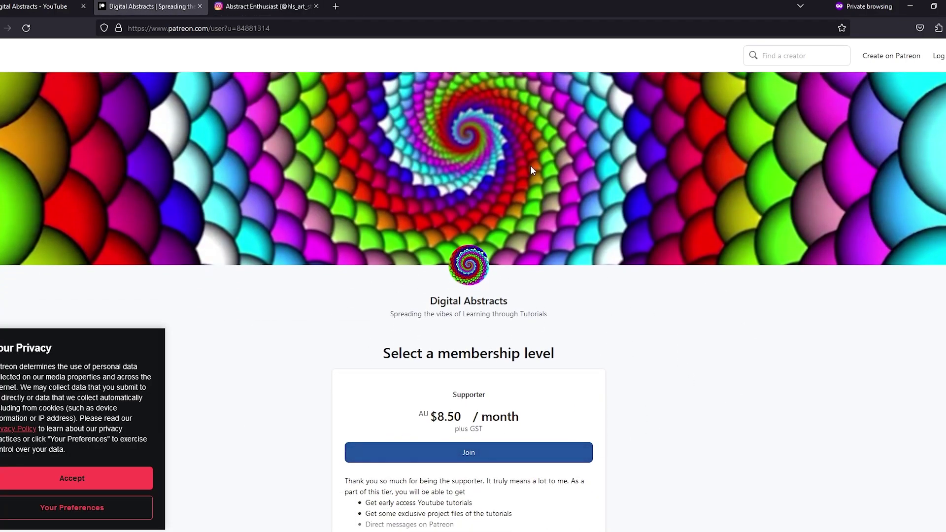
scroll(428, 282, "down", 2)
scroll(572, 260, "up", 3)
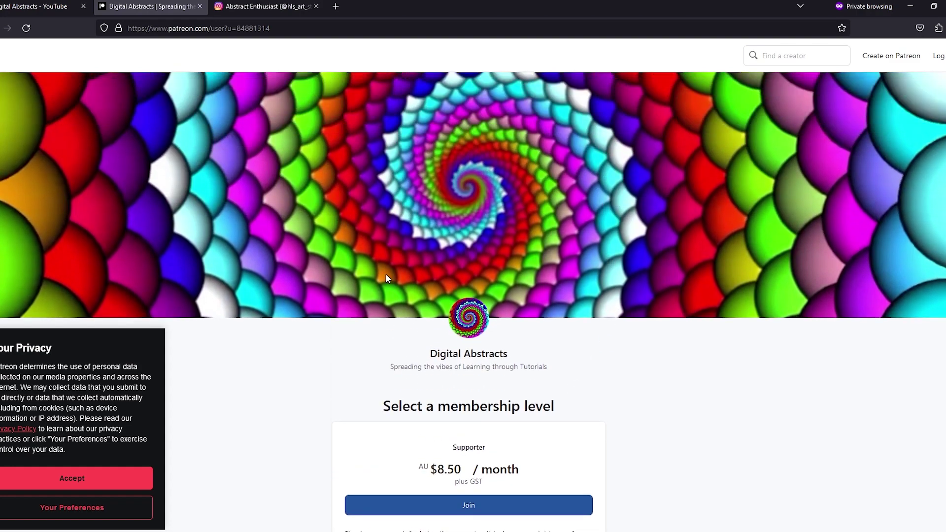